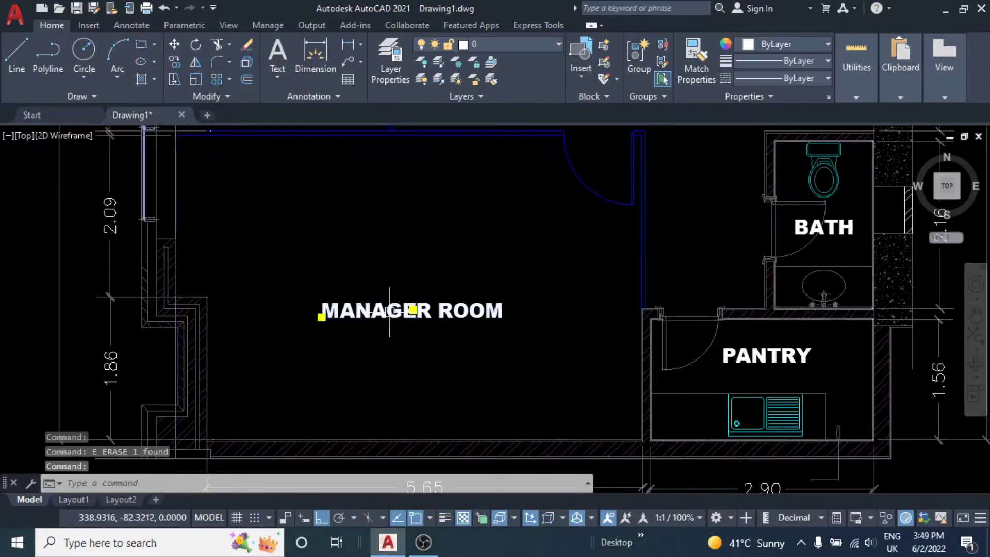
Step: Copy the MANAGER ROOM label and place the duplicate just above the original
{"action": "scroll", "coordinate": [390, 311], "scroll_direction": "down", "scroll_amount": 2}
{"action": "type", "text": "co"}
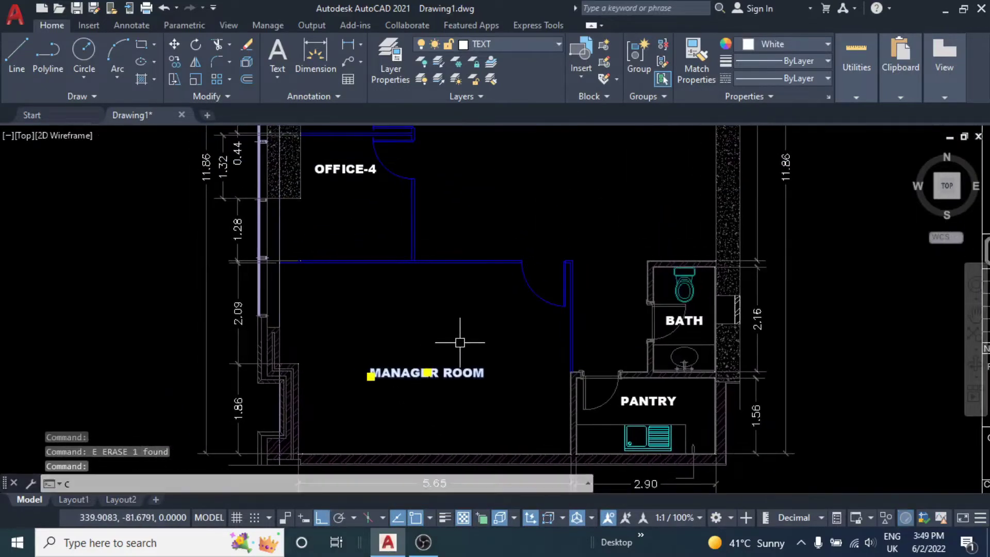
{"action": "key", "text": "Return"}
{"action": "left_click", "coordinate": [460, 336]}
{"action": "left_click", "coordinate": [462, 299]}
{"action": "key", "text": "Escape"}
{"action": "key", "text": "Escape"}
Step: Select the upper MANAGER ROOM copy and open it for text editing
{"action": "scroll", "coordinate": [462, 299], "scroll_direction": "down", "scroll_amount": 2}
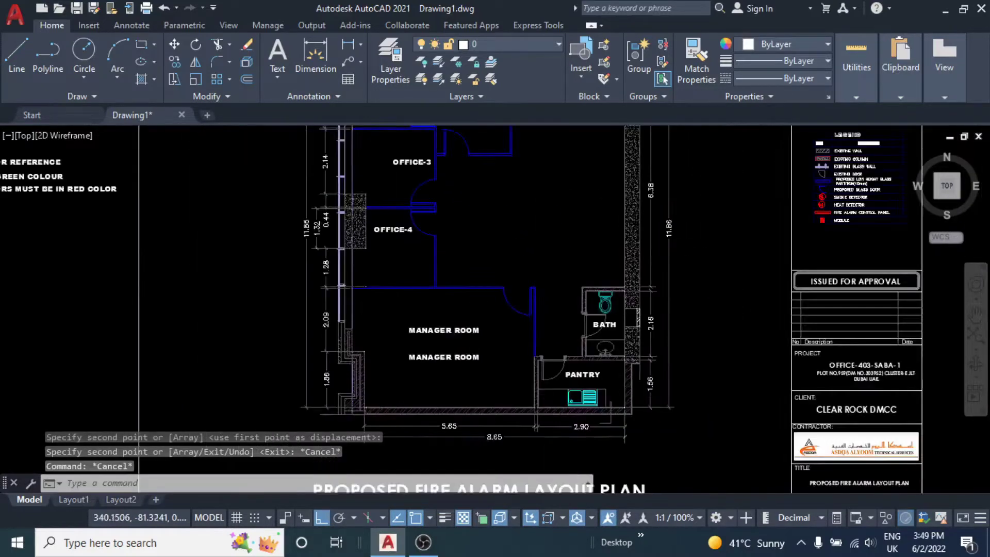
{"action": "scroll", "coordinate": [461, 299], "scroll_direction": "down", "scroll_amount": 3}
{"action": "scroll", "coordinate": [435, 333], "scroll_direction": "up", "scroll_amount": 6}
{"action": "left_click", "coordinate": [406, 334]}
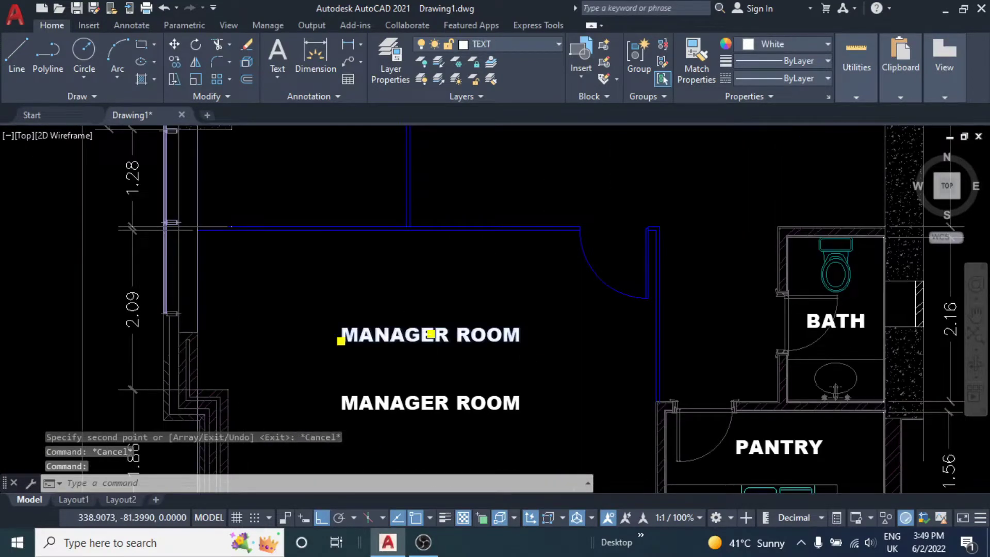
{"action": "double_click", "coordinate": [443, 336]}
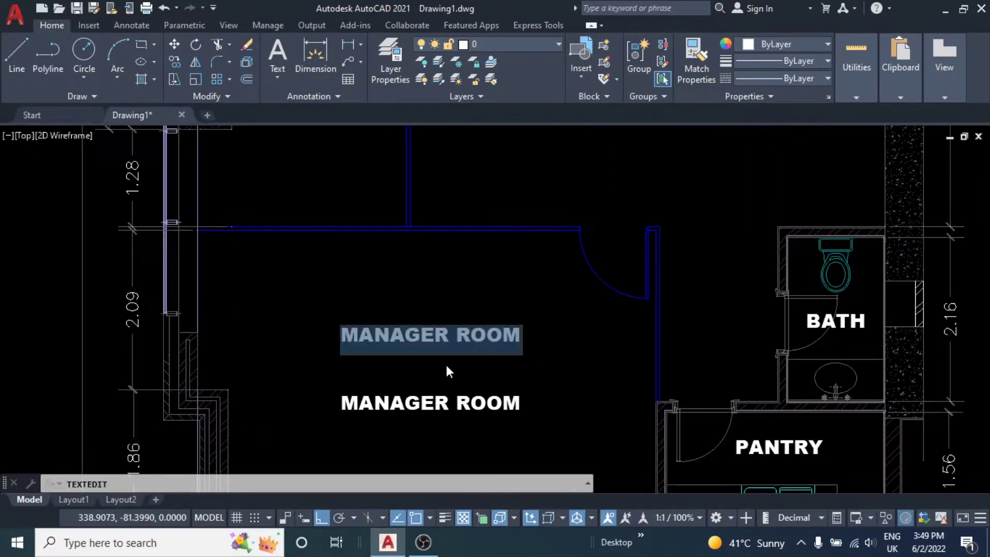
Step: Replace the copied label's MANAGER ROOM text with EM and close the text editor
{"action": "type", "text": "EM"}
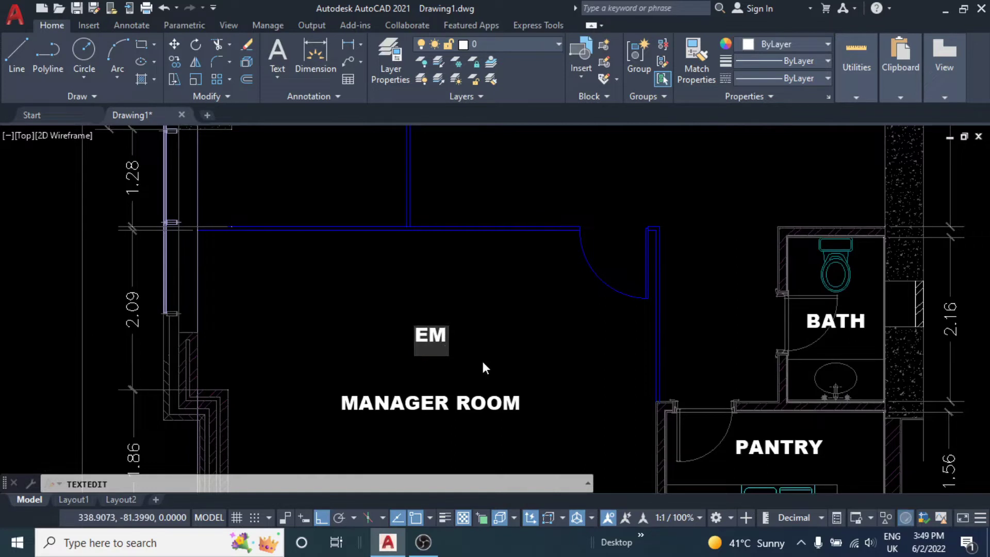
{"action": "scroll", "coordinate": [440, 371], "scroll_direction": "up", "scroll_amount": 2}
{"action": "left_click", "coordinate": [447, 367]}
{"action": "key", "text": "Escape"}
{"action": "key", "text": "Escape"}
{"action": "scroll", "coordinate": [410, 358], "scroll_direction": "down", "scroll_amount": 1}
{"action": "key", "text": "Escape"}
{"action": "key", "text": "Escape"}
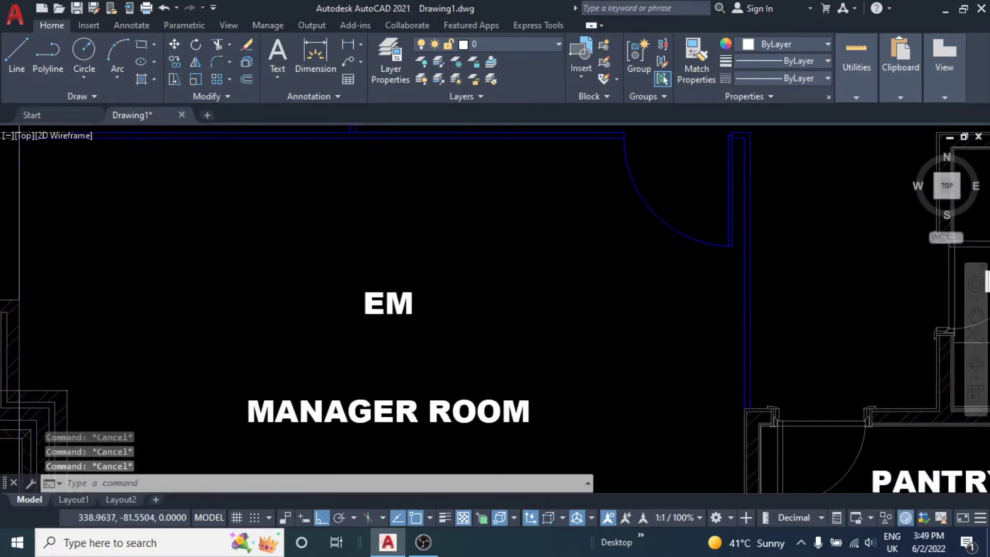
{"action": "scroll", "coordinate": [363, 322], "scroll_direction": "up", "scroll_amount": 1}
Step: Draw a rectangle around the EM label
{"action": "type", "text": "REC"}
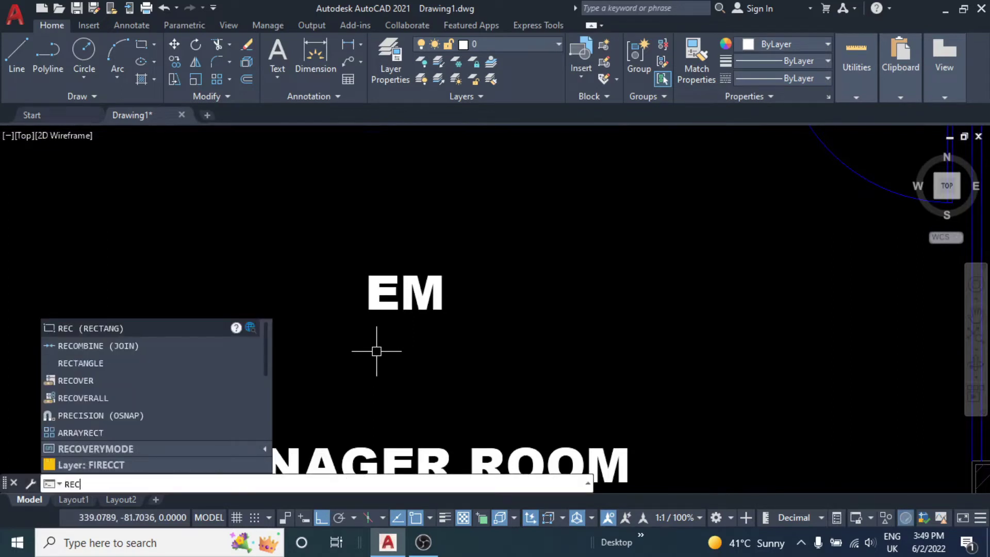
{"action": "key", "text": "Return"}
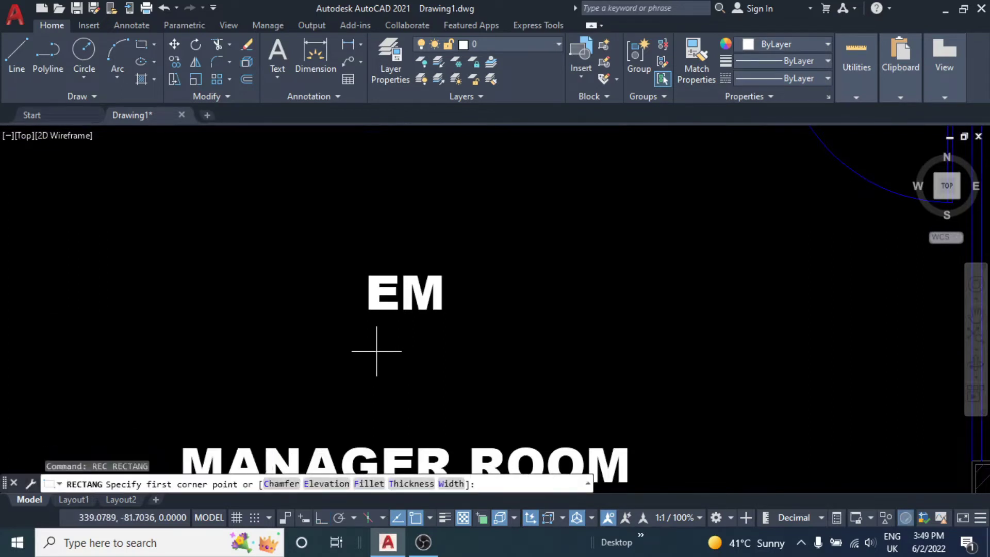
{"action": "scroll", "coordinate": [349, 267], "scroll_direction": "up", "scroll_amount": 4}
{"action": "left_click", "coordinate": [380, 267]}
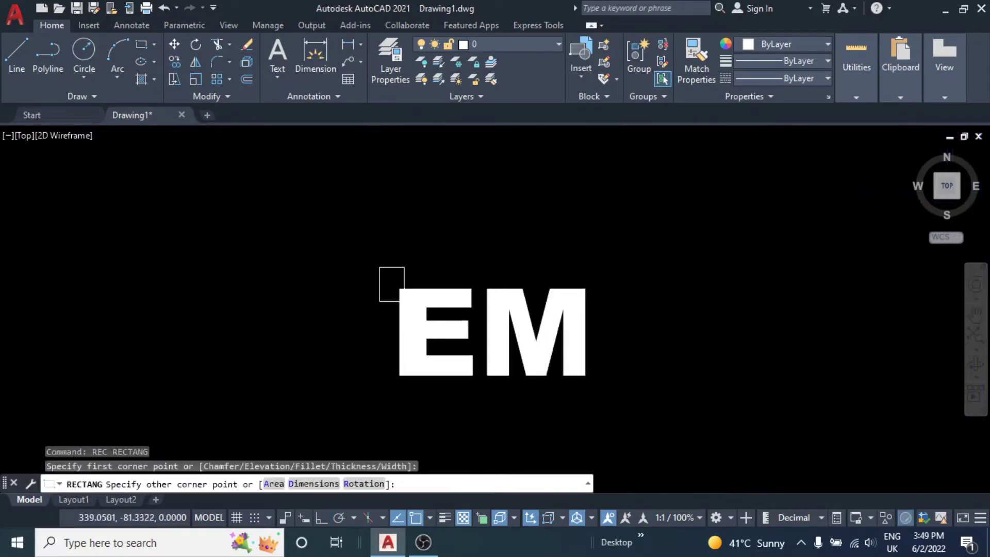
{"action": "middle_click_drag", "start_coordinate": [541, 368], "coordinate": [453, 309]}
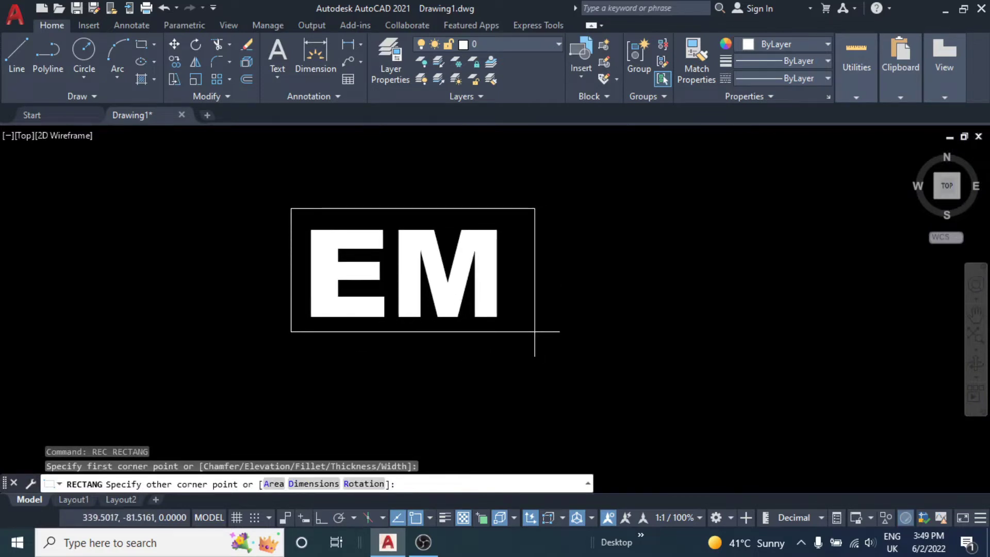
{"action": "key", "text": "Escape"}
Step: Move the EM text so it sits centred inside the rectangle
{"action": "scroll", "coordinate": [490, 261], "scroll_direction": "up", "scroll_amount": 2}
{"action": "left_click", "coordinate": [533, 259]}
{"action": "middle_click_drag", "start_coordinate": [517, 269], "coordinate": [473, 249]}
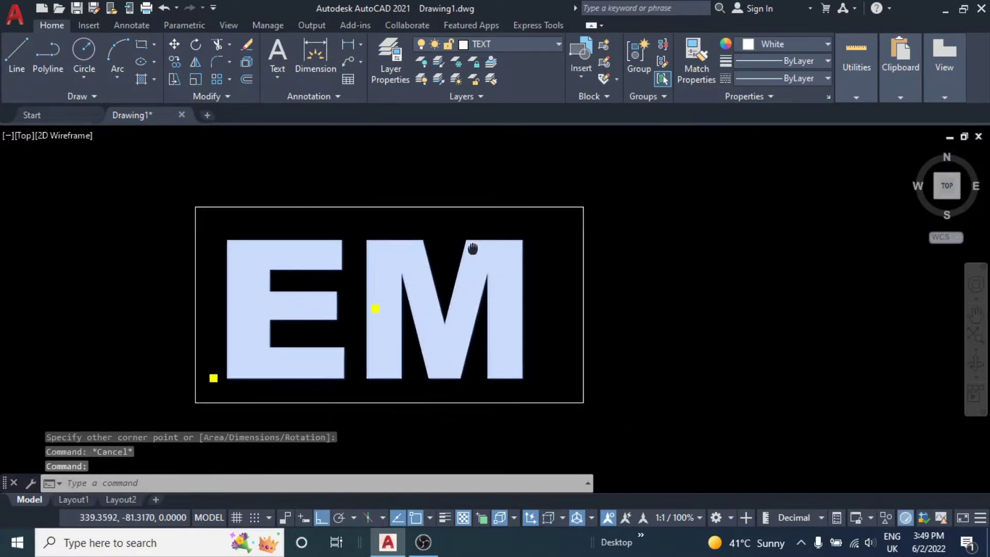
{"action": "type", "text": "m"}
{"action": "key", "text": "Return"}
{"action": "left_click", "coordinate": [645, 261]}
{"action": "middle_click_drag", "start_coordinate": [486, 209], "coordinate": [534, 235]}
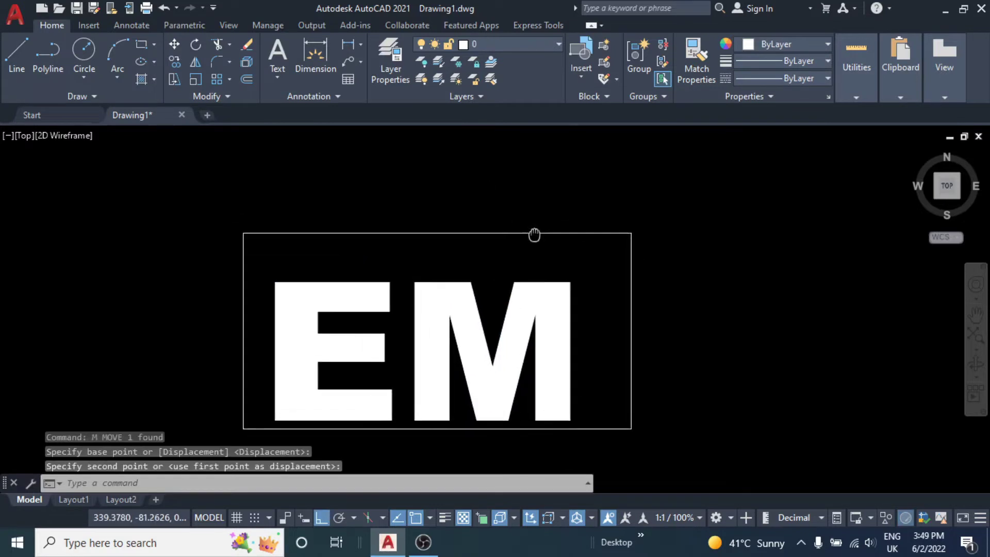
{"action": "left_click", "coordinate": [534, 235]}
Step: Attempt to resize the rectangle's top edge, then cancel the resize
{"action": "left_click", "coordinate": [469, 250]}
{"action": "scroll", "coordinate": [468, 249], "scroll_direction": "up", "scroll_amount": 2}
{"action": "left_click", "coordinate": [431, 224]}
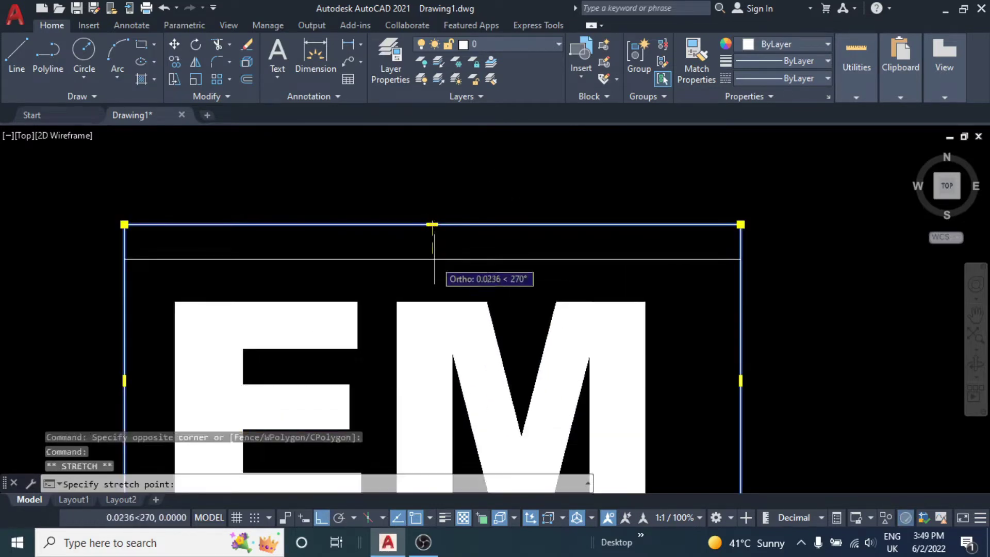
{"action": "right_click", "coordinate": [431, 277]}
{"action": "key", "text": "Escape"}
{"action": "scroll", "coordinate": [410, 236], "scroll_direction": "down", "scroll_amount": 3}
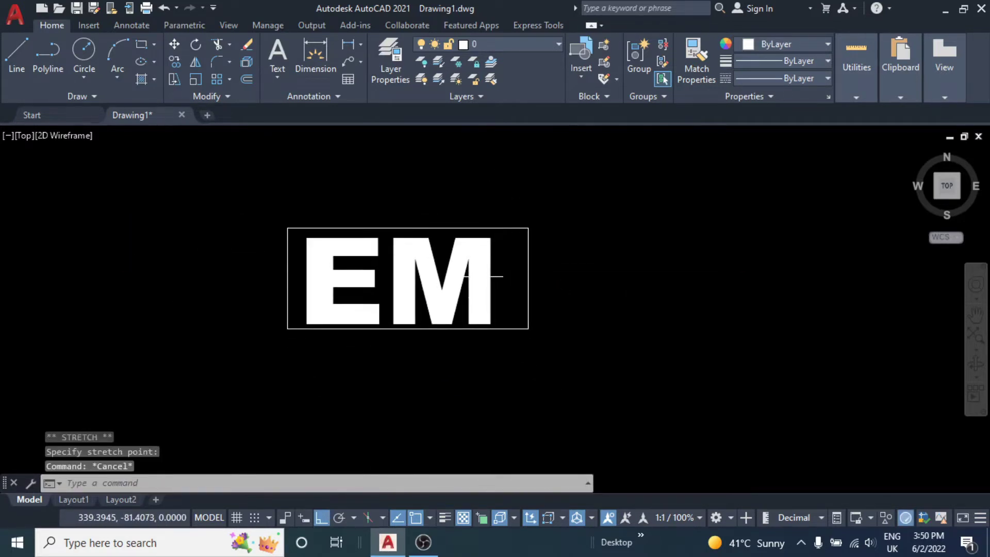
{"action": "scroll", "coordinate": [480, 288], "scroll_direction": "down", "scroll_amount": 2}
{"action": "scroll", "coordinate": [505, 294], "scroll_direction": "up", "scroll_amount": 2}
{"action": "key", "text": "Escape"}
{"action": "key", "text": "Escape"}
Step: Shift the rectangle slightly right, then try resizing one of its sides
{"action": "left_click", "coordinate": [497, 307]}
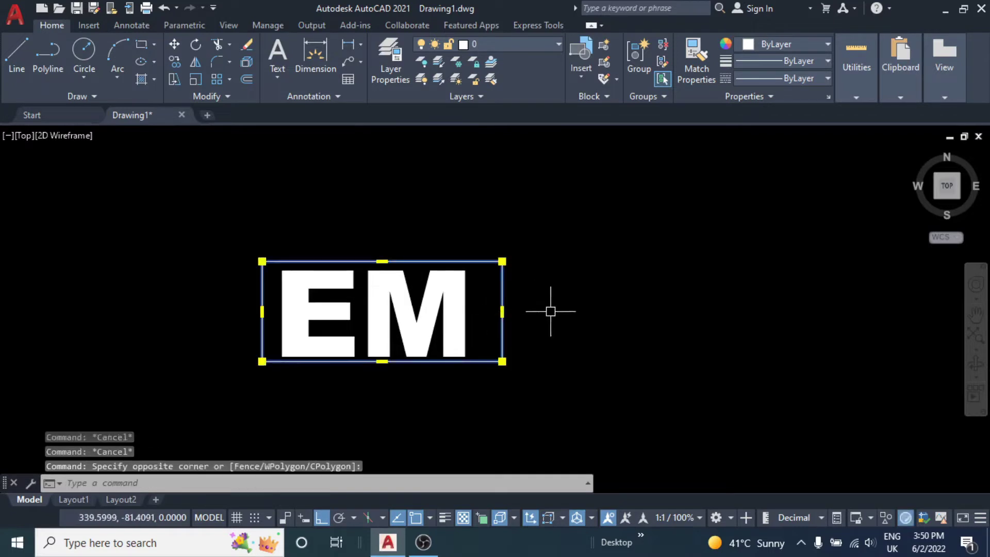
{"action": "type", "text": "m"}
{"action": "key", "text": "Return"}
{"action": "left_click", "coordinate": [549, 310]}
{"action": "left_click", "coordinate": [558, 313]}
{"action": "left_click", "coordinate": [503, 315]}
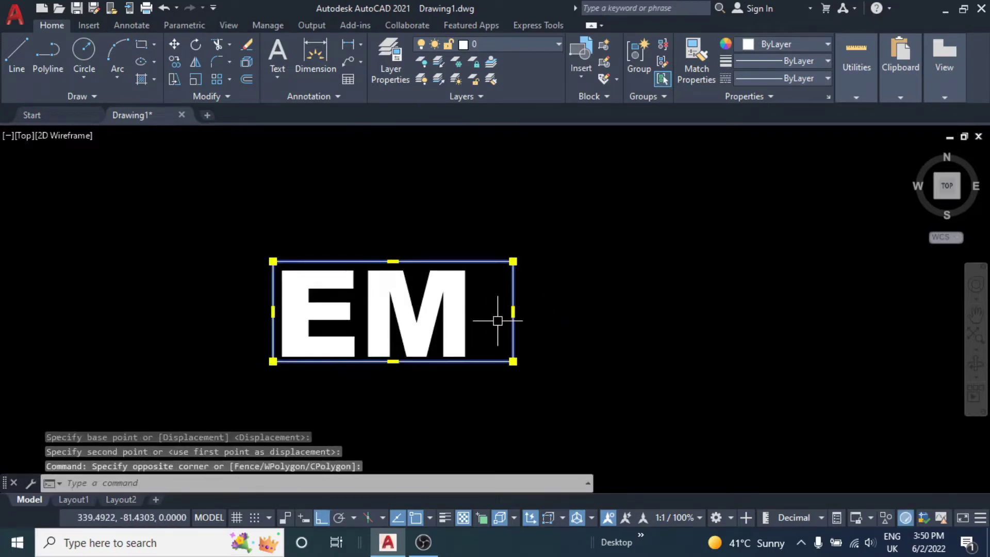
{"action": "scroll", "coordinate": [523, 315], "scroll_direction": "up", "scroll_amount": 4}
{"action": "left_click", "coordinate": [529, 299]}
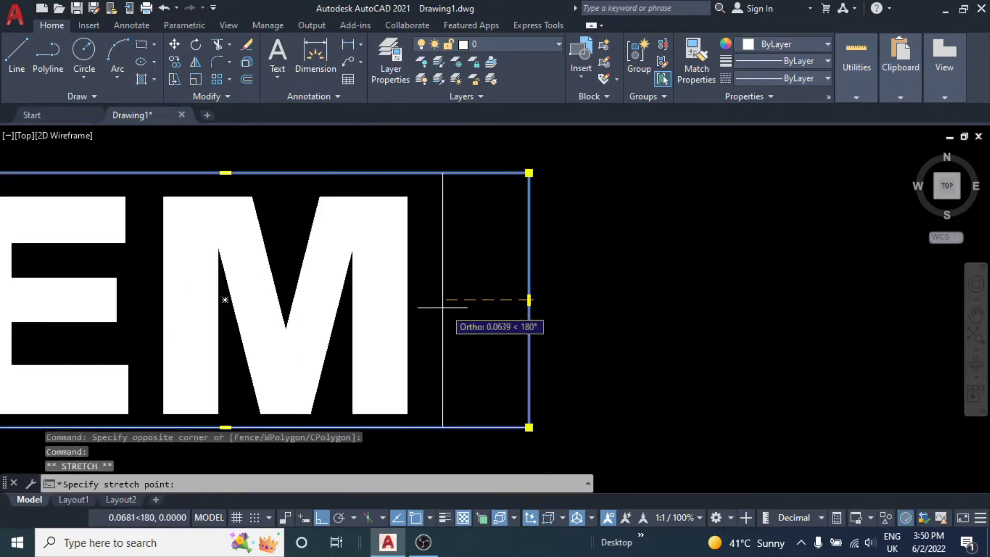
{"action": "key", "text": "Escape"}
{"action": "key", "text": "Escape"}
Step: Recentre the view and try moving the rectangle again, cancelling the move
{"action": "scroll", "coordinate": [442, 305], "scroll_direction": "down", "scroll_amount": 3}
{"action": "middle_click_drag", "start_coordinate": [361, 306], "coordinate": [441, 329]}
{"action": "key", "text": "Escape"}
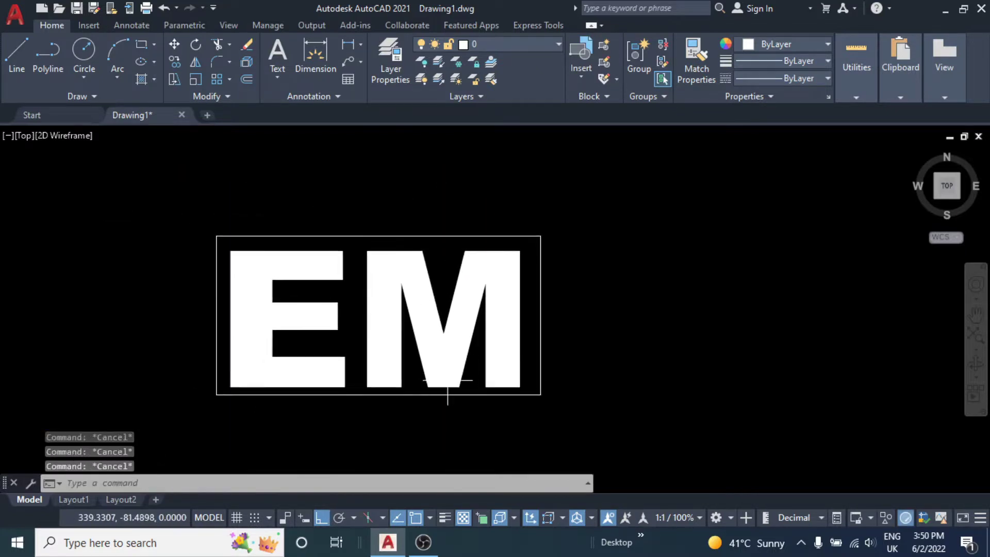
{"action": "left_click", "coordinate": [472, 395]}
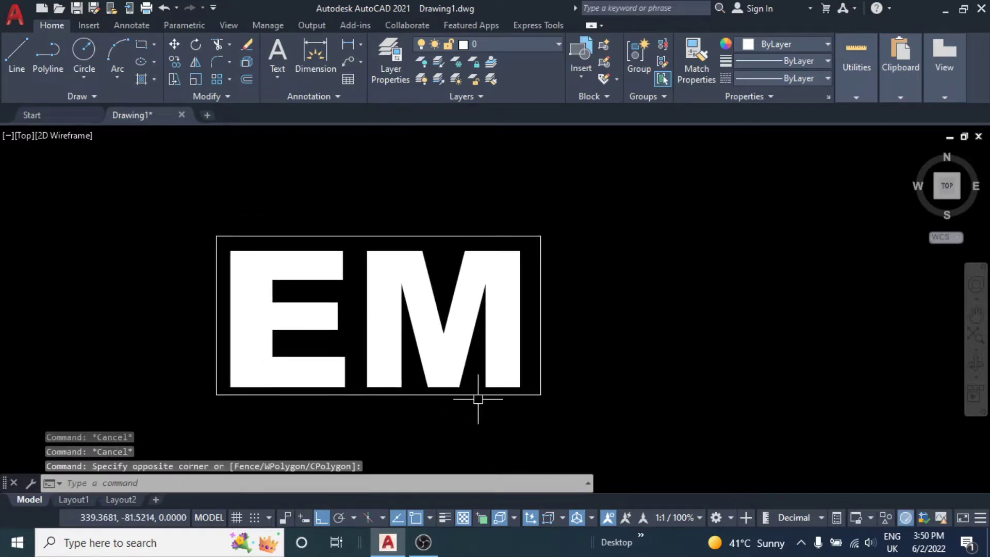
{"action": "type", "text": "m"}
{"action": "key", "text": "Return"}
{"action": "left_click", "coordinate": [583, 353]}
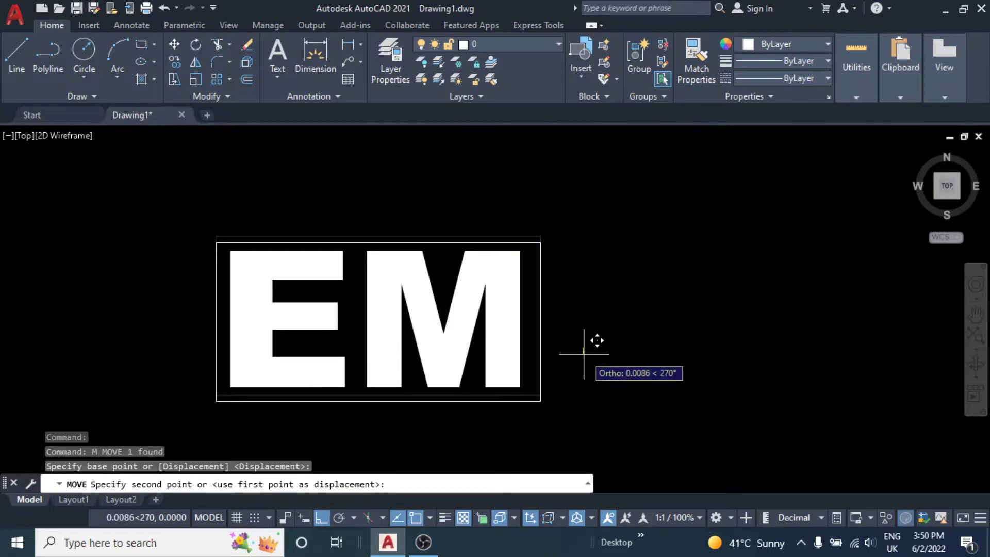
{"action": "key", "text": "Escape"}
{"action": "middle_click_drag", "start_coordinate": [530, 318], "coordinate": [560, 318]}
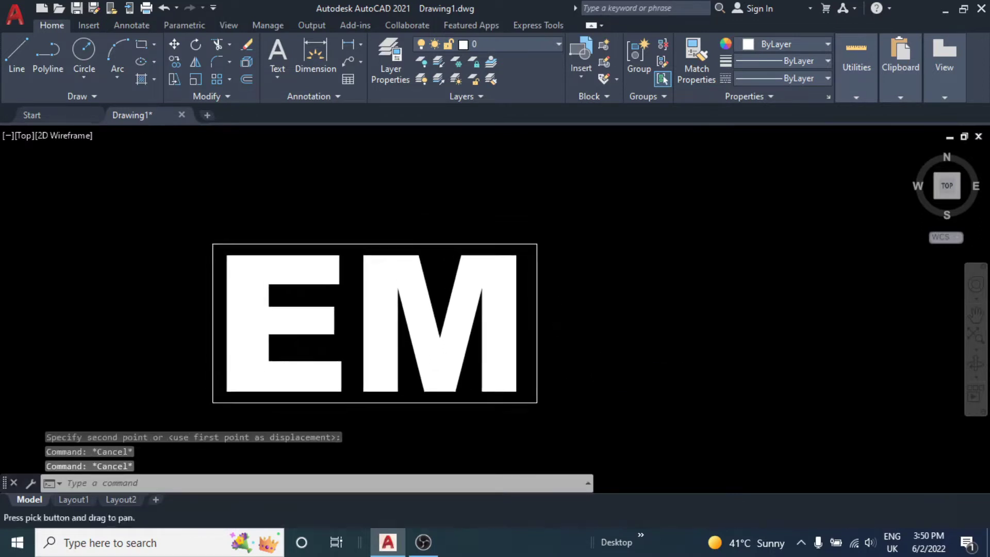
Step: Start an offset, cancel it, and pan to recentre the EM sign
{"action": "type", "text": "o"}
{"action": "key", "text": "Return"}
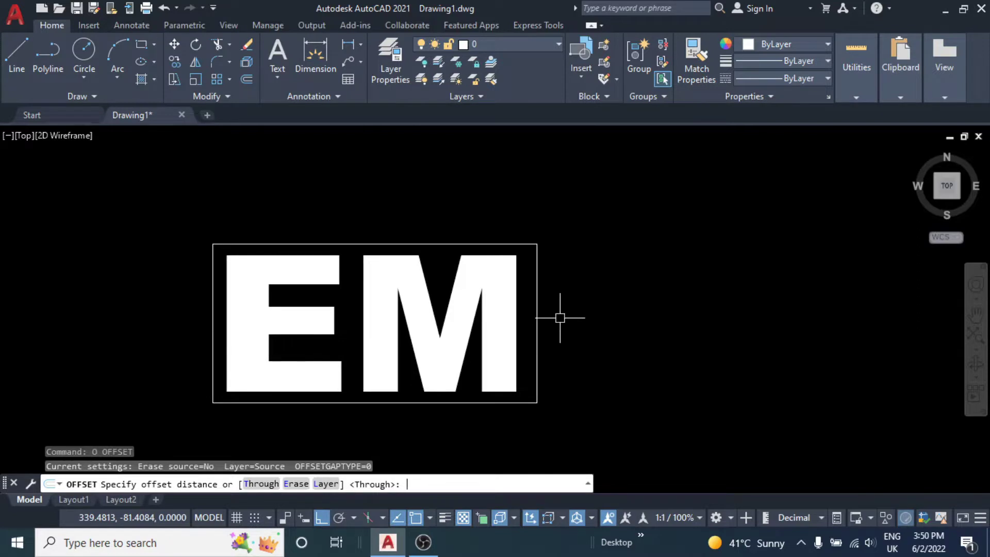
{"action": "key", "text": "Escape"}
{"action": "key", "text": "Escape"}
{"action": "middle_click_drag", "start_coordinate": [482, 303], "coordinate": [459, 296]}
{"action": "mouse_move", "coordinate": [382, 350]}
{"action": "middle_mouse_down"}
{"action": "mouse_move", "coordinate": [454, 347]}
{"action": "mouse_move", "coordinate": [437, 320]}
{"action": "middle_mouse_up"}
Step: Offset the EM rectangle outward by 0.05
{"action": "type", "text": "o"}
{"action": "key", "text": "Return"}
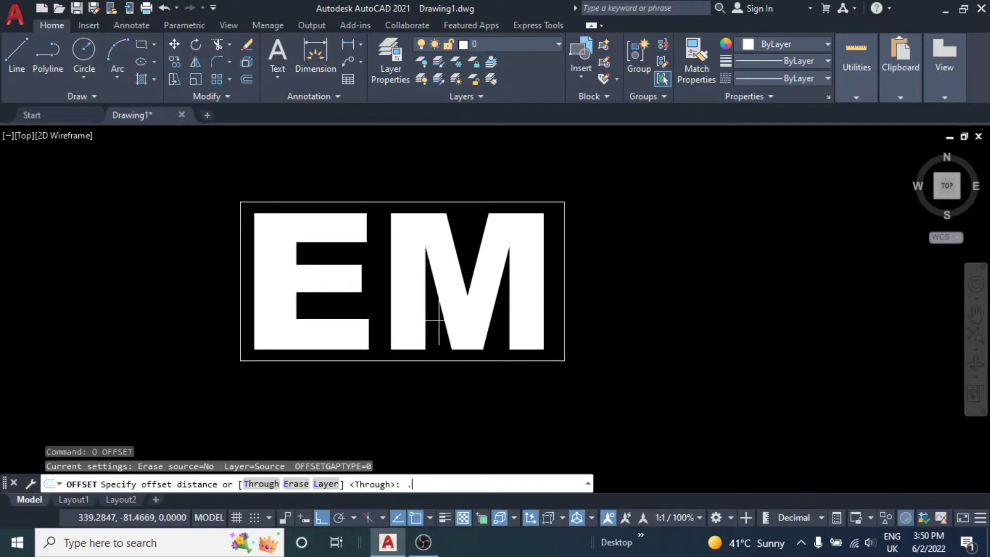
{"action": "type", "text": "05"}
{"action": "key", "text": "Return"}
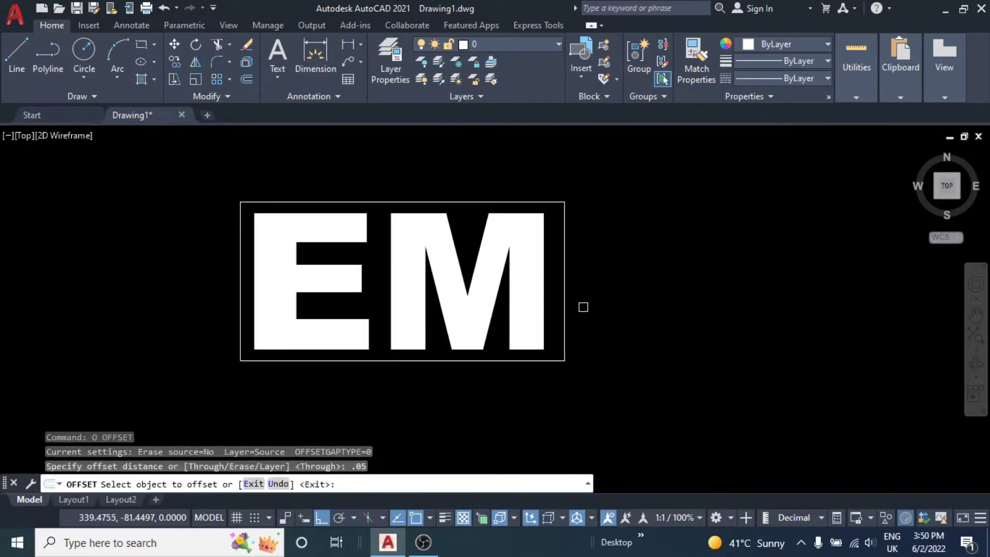
{"action": "left_click", "coordinate": [566, 279]}
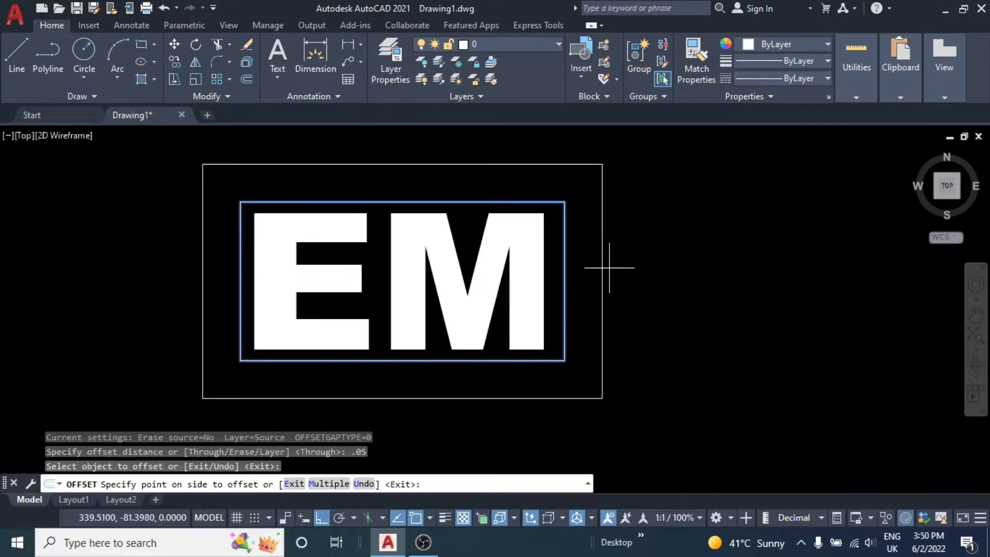
{"action": "key", "text": "Escape"}
{"action": "key", "text": "Escape"}
Step: Offset the outer rectangle inward by 0.02, then select the outermost rectangle
{"action": "key", "text": "Return"}
{"action": "type", "text": ".0"}
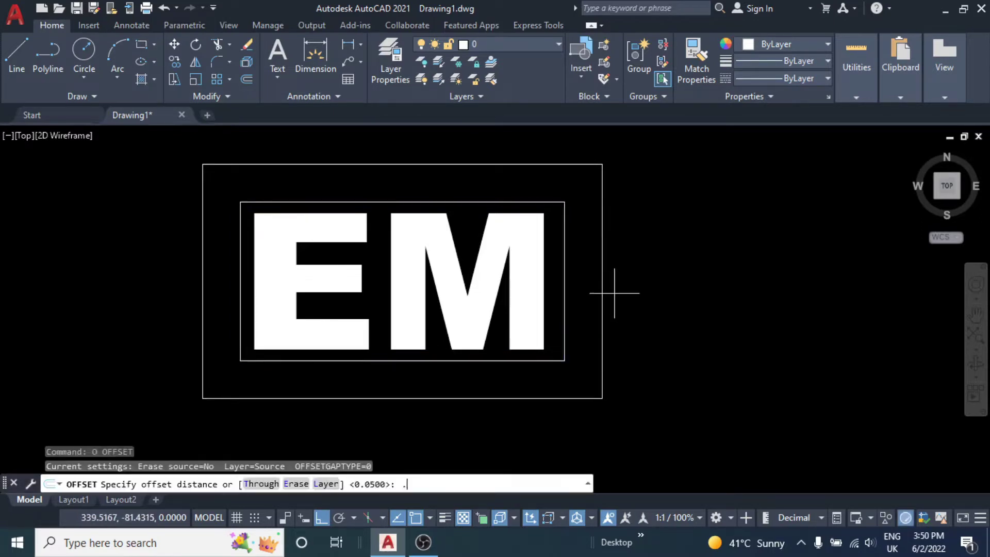
{"action": "type", "text": "2"}
{"action": "key", "text": "Return"}
{"action": "left_click", "coordinate": [601, 250]}
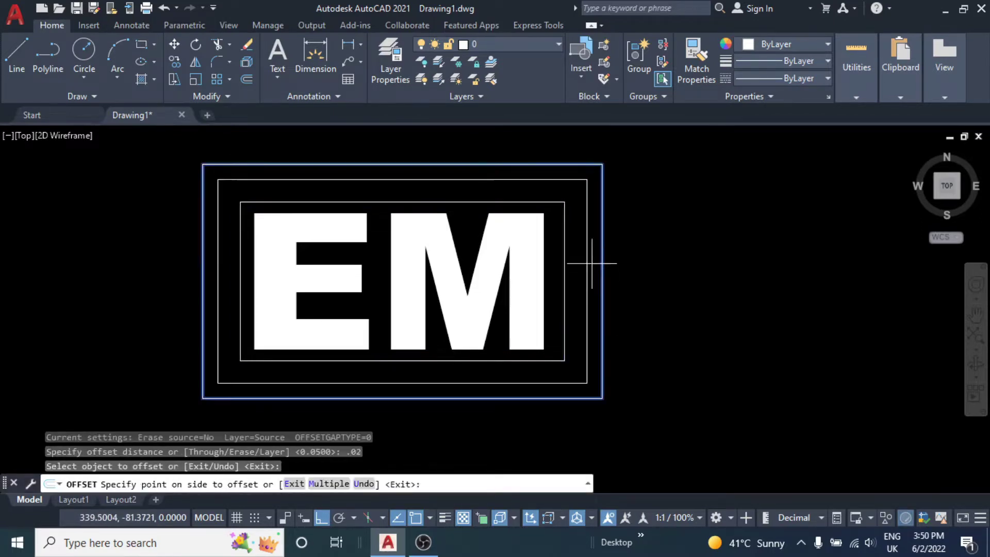
{"action": "key", "text": "Escape"}
{"action": "key", "text": "Escape"}
{"action": "left_click", "coordinate": [604, 262]}
Step: Colour the whole EM sign Green using the Properties colour list
{"action": "scroll", "coordinate": [606, 264], "scroll_direction": "down", "scroll_amount": 6}
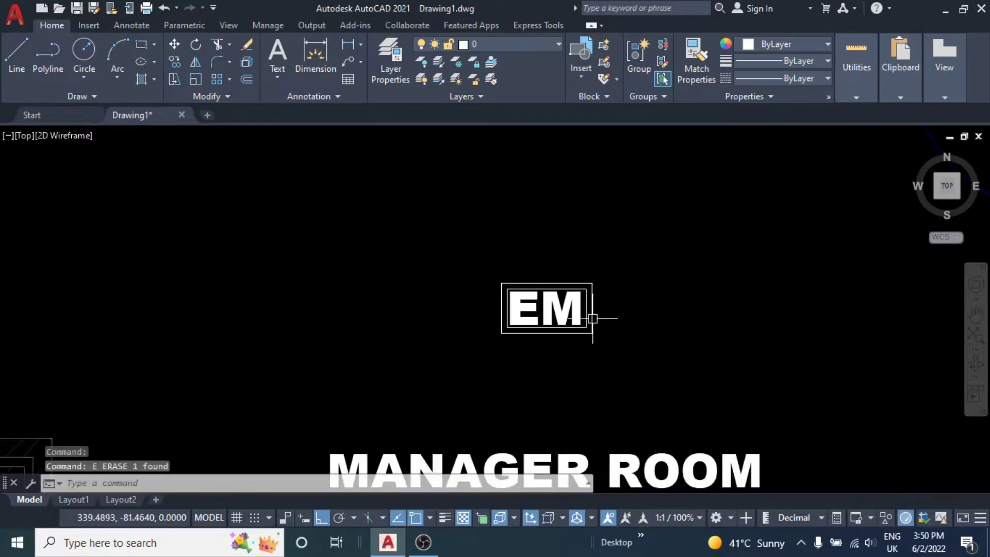
{"action": "key", "text": "Escape"}
{"action": "left_click", "coordinate": [545, 268]}
{"action": "left_click", "coordinate": [398, 376]}
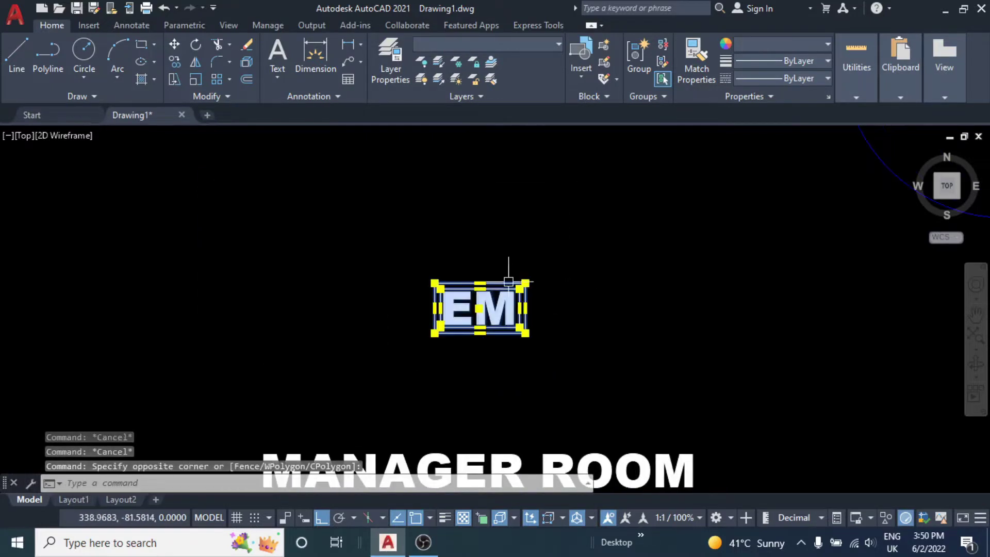
{"action": "left_click", "coordinate": [782, 45]}
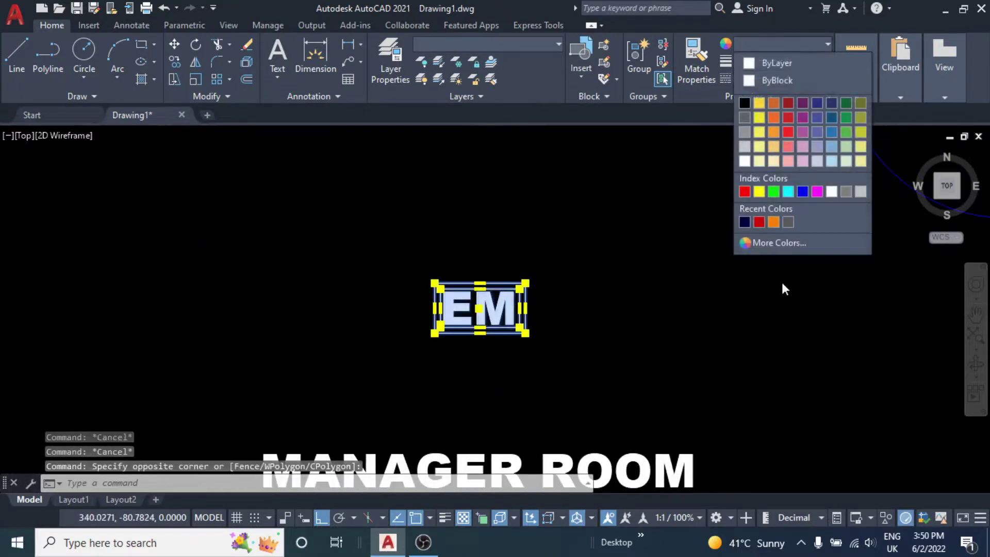
{"action": "left_click", "coordinate": [773, 191]}
{"action": "key", "text": "Escape"}
Step: Copy the green EM sign with its frames and place the duplicate to the right
{"action": "left_click", "coordinate": [540, 256]}
{"action": "left_click", "coordinate": [426, 351]}
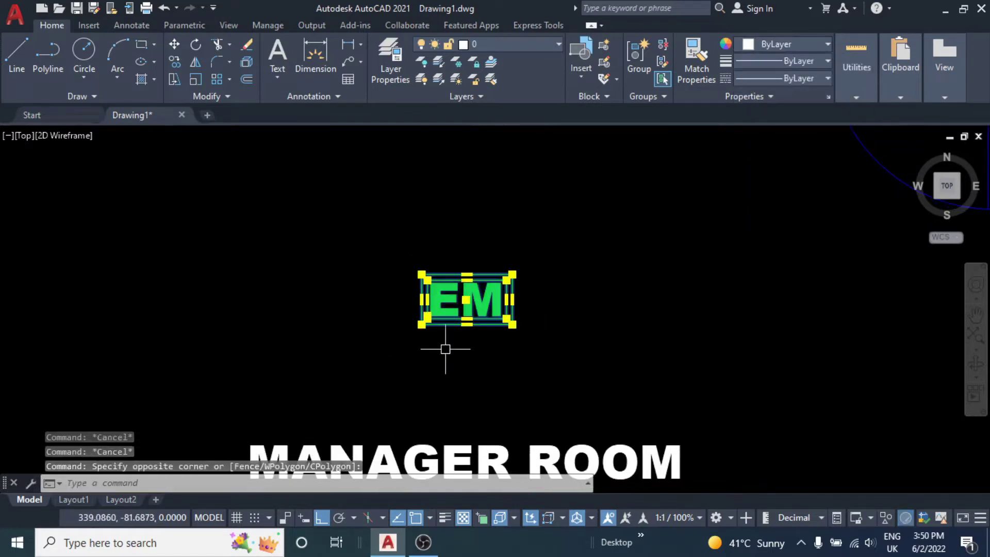
{"action": "middle_click_drag", "start_coordinate": [446, 347], "coordinate": [389, 337]}
{"action": "type", "text": "co"}
{"action": "key", "text": "Return"}
{"action": "left_click", "coordinate": [387, 344]}
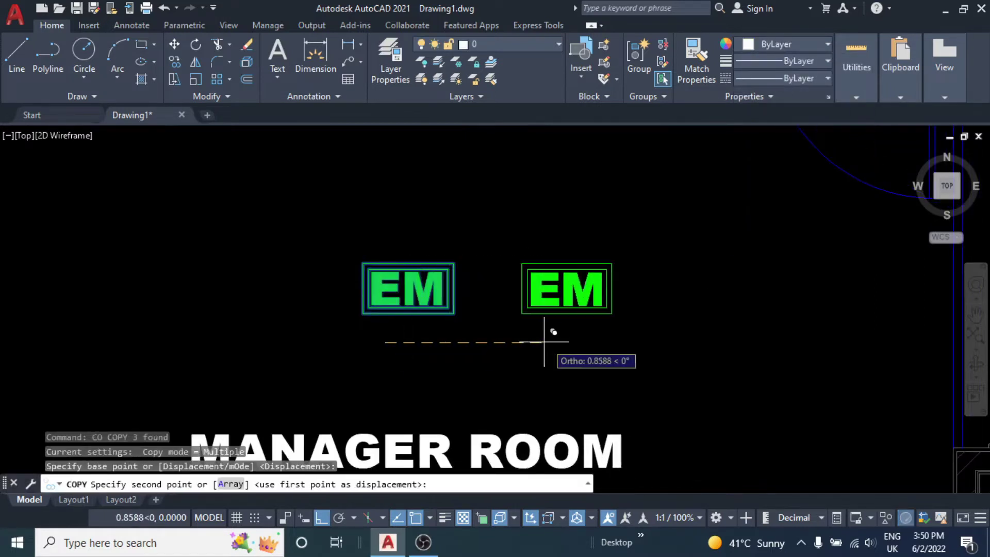
{"action": "left_click", "coordinate": [549, 327]}
{"action": "key", "text": "Escape"}
{"action": "middle_click_drag", "start_coordinate": [591, 322], "coordinate": [555, 328]}
{"action": "scroll", "coordinate": [538, 269], "scroll_direction": "up", "scroll_amount": 4}
{"action": "left_click", "coordinate": [524, 257]}
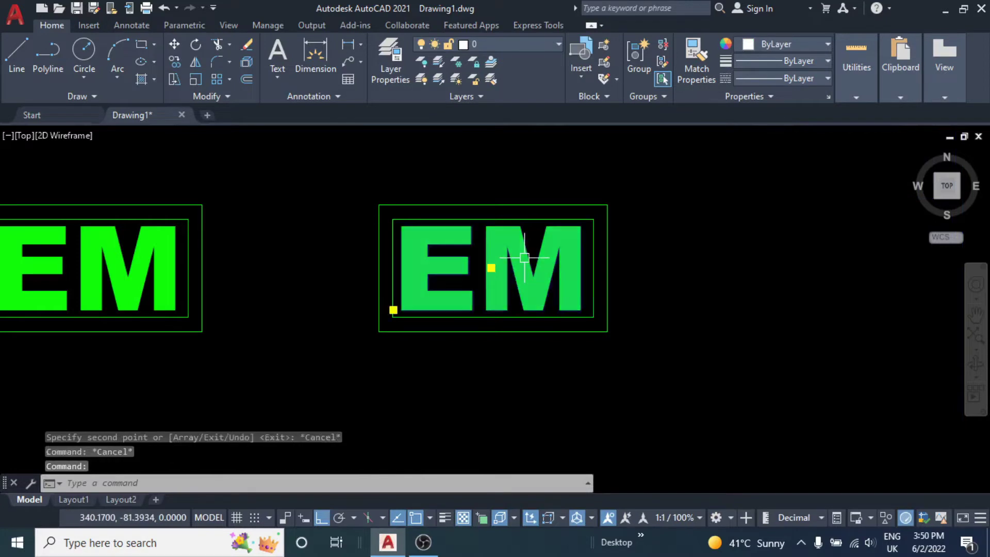
Step: Edit the copied sign's text, replacing M with XIT so it reads EXIT
{"action": "double_click", "coordinate": [494, 271]}
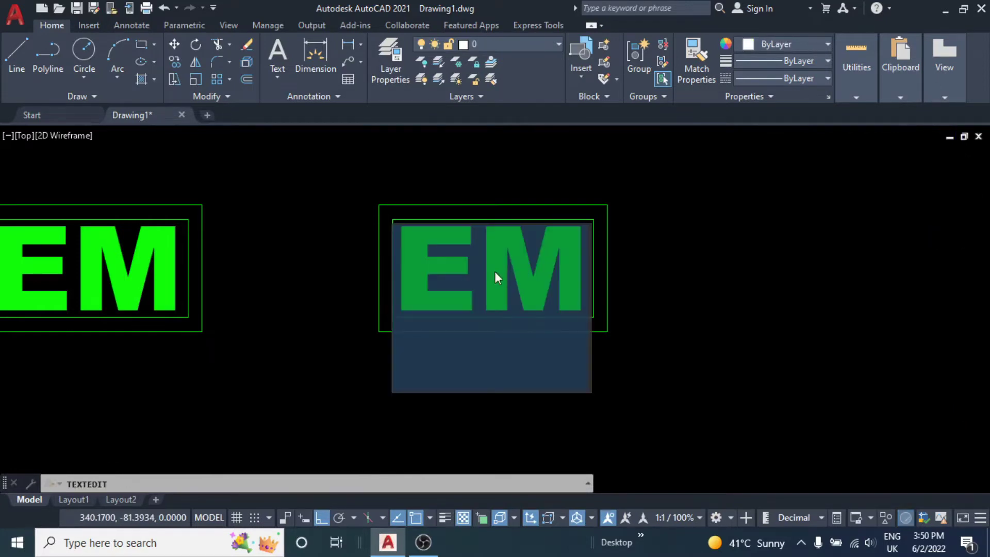
{"action": "left_click_drag", "start_coordinate": [475, 327], "coordinate": [575, 283]}
{"action": "type", "text": "XI"}
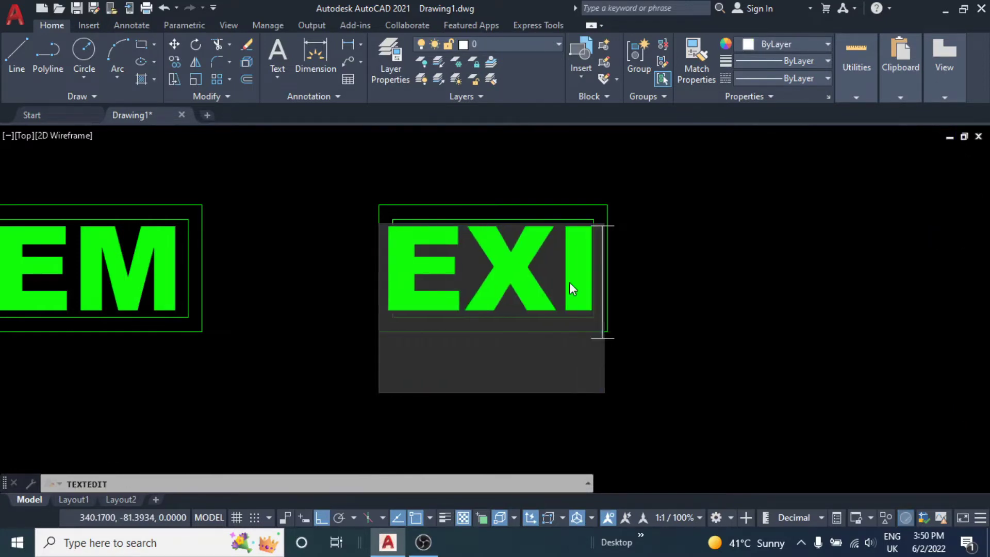
{"action": "type", "text": "T"}
{"action": "left_click", "coordinate": [753, 297]}
{"action": "key", "text": "Escape"}
{"action": "key", "text": "Escape"}
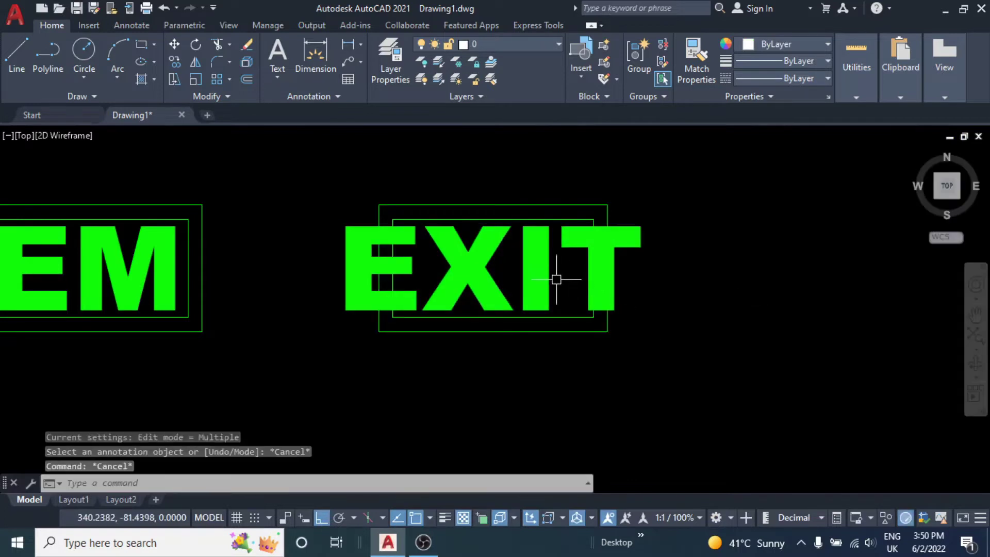
Step: Scale the EXIT text down by 0.8 and then by 0.7
{"action": "left_click", "coordinate": [551, 275]}
{"action": "type", "text": "c"}
{"action": "key", "text": "Return"}
{"action": "left_click", "coordinate": [490, 266]}
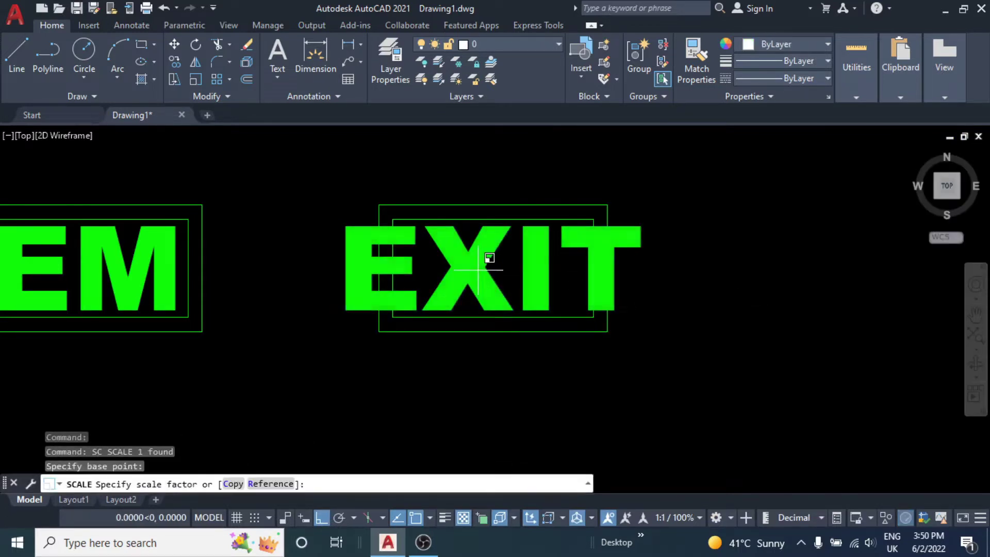
{"action": "key", "text": "Return"}
{"action": "left_click", "coordinate": [486, 270]}
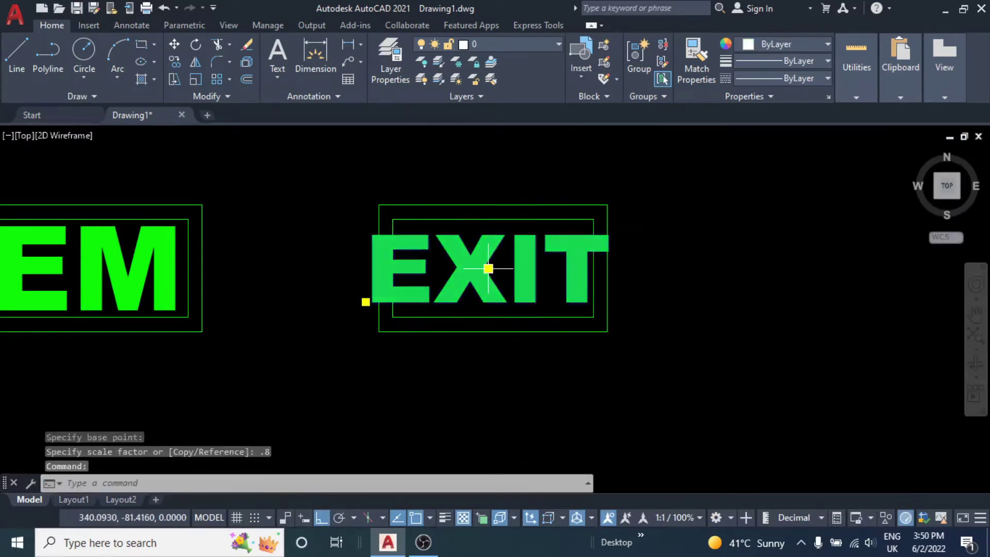
{"action": "type", "text": "sc"}
{"action": "key", "text": "Return"}
{"action": "left_click", "coordinate": [486, 269]}
{"action": "type", "text": ".7"}
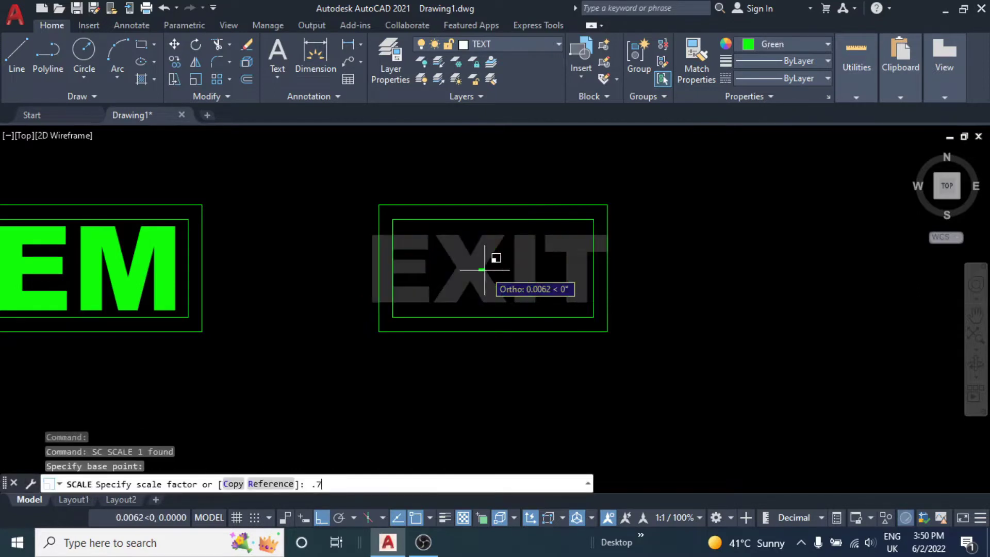
{"action": "key", "text": "Return"}
Step: Scale the EXIT text up by 1.1 twice
{"action": "type", "text": "sc"}
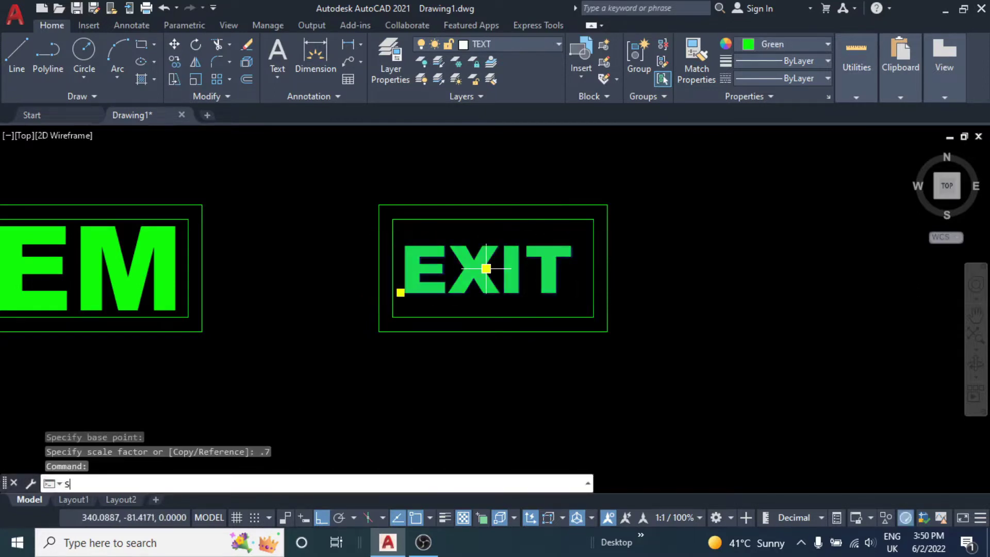
{"action": "key", "text": "Return"}
{"action": "left_click", "coordinate": [485, 274]}
{"action": "type", "text": "1.1"}
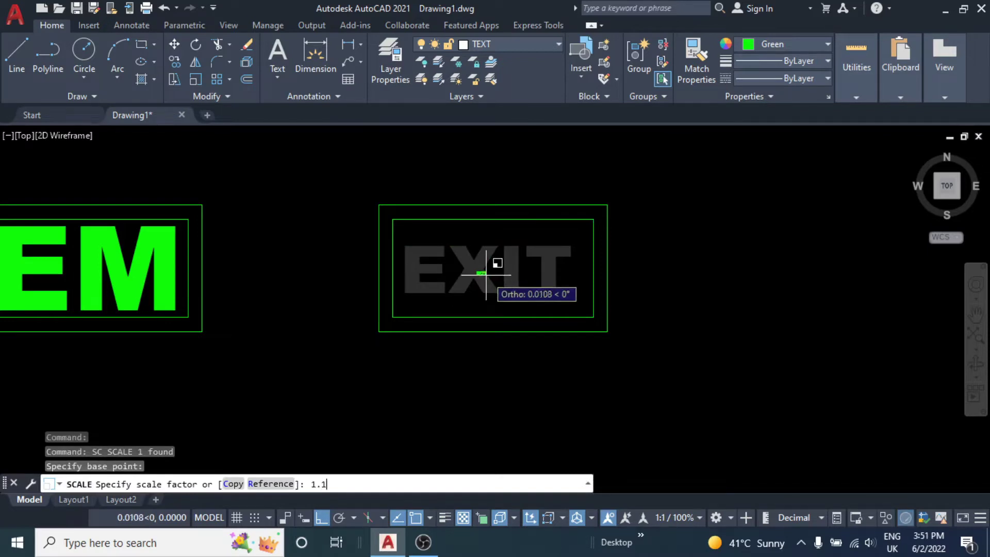
{"action": "key", "text": "Return"}
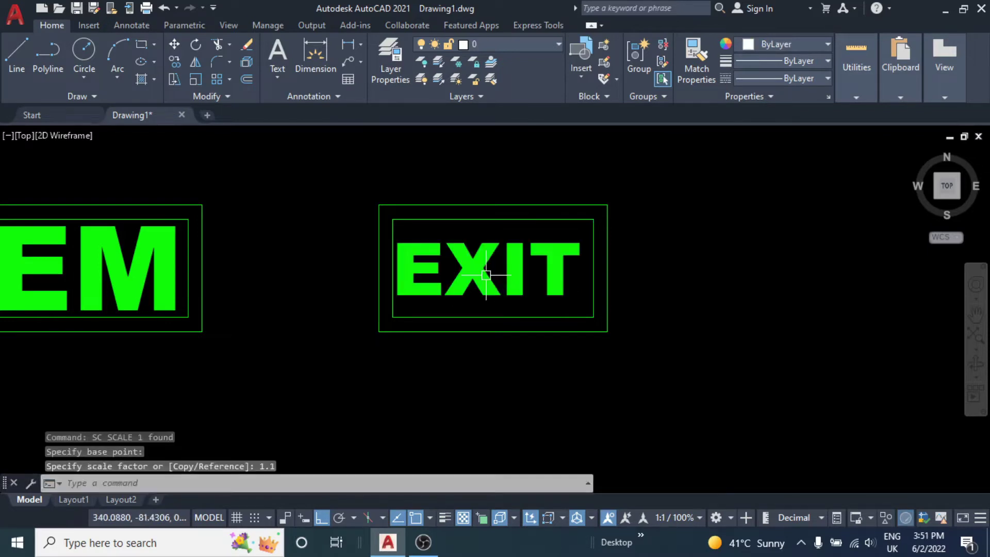
{"action": "key", "text": "Escape"}
{"action": "left_click", "coordinate": [548, 291]}
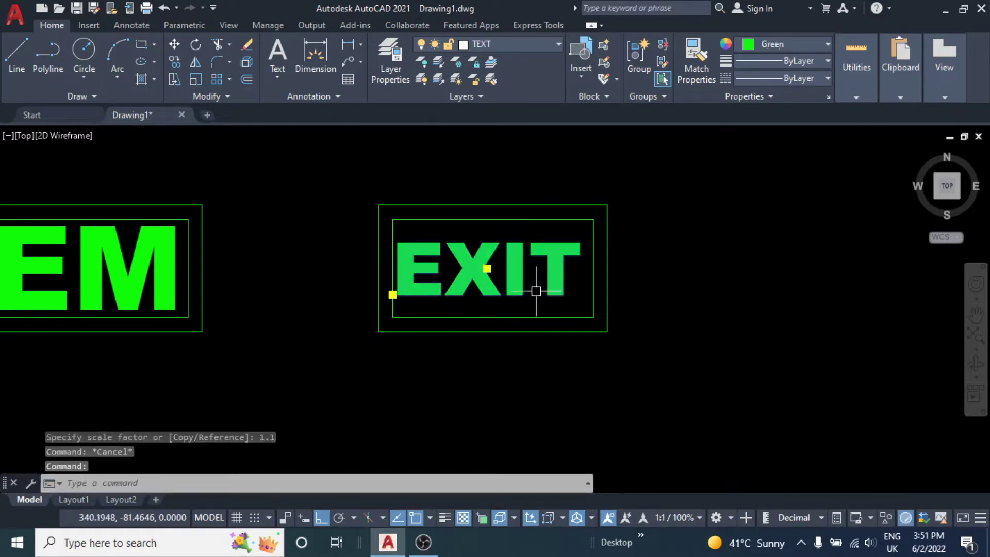
{"action": "type", "text": "sc"}
{"action": "key", "text": "Return"}
{"action": "left_click", "coordinate": [495, 282]}
{"action": "key", "text": "Return"}
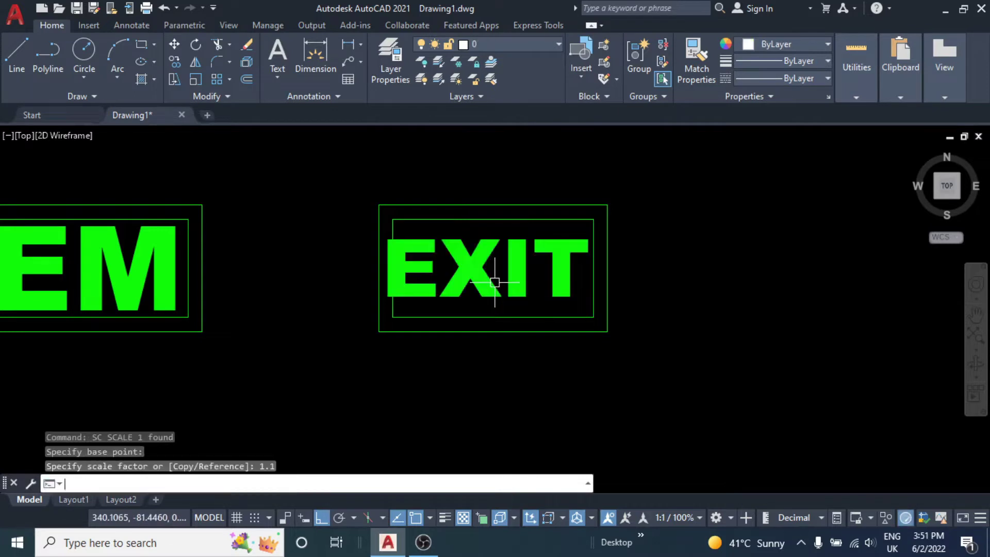
{"action": "key", "text": "Escape"}
{"action": "key", "text": "Escape"}
Step: Fine-tune the EXIT text size with a final 0.99 scale
{"action": "left_click", "coordinate": [575, 286]}
{"action": "scroll", "coordinate": [628, 288], "scroll_direction": "up", "scroll_amount": 2}
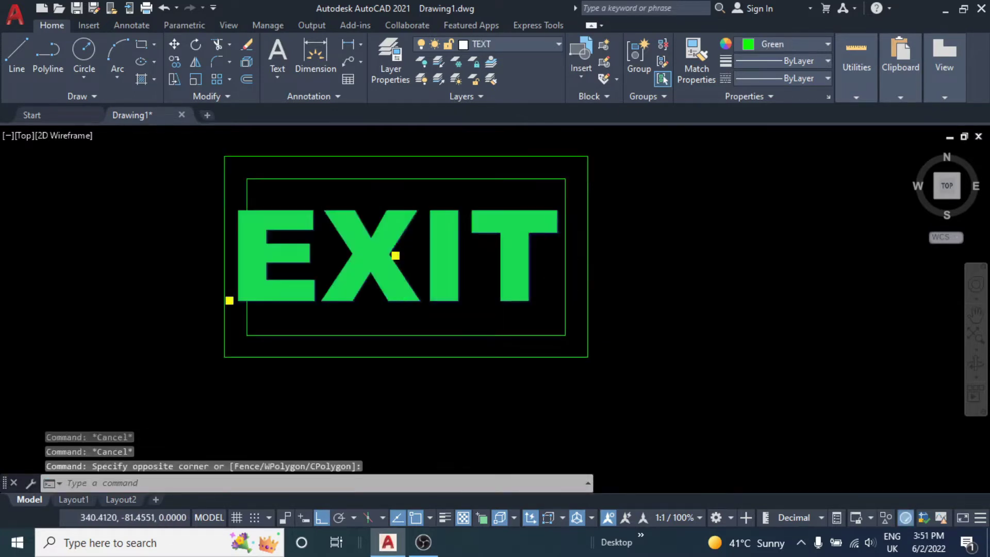
{"action": "scroll", "coordinate": [628, 288], "scroll_direction": "up", "scroll_amount": 2}
{"action": "type", "text": "m"}
{"action": "key", "text": "Return"}
{"action": "left_click", "coordinate": [679, 274]}
{"action": "scroll", "coordinate": [670, 278], "scroll_direction": "down", "scroll_amount": 3}
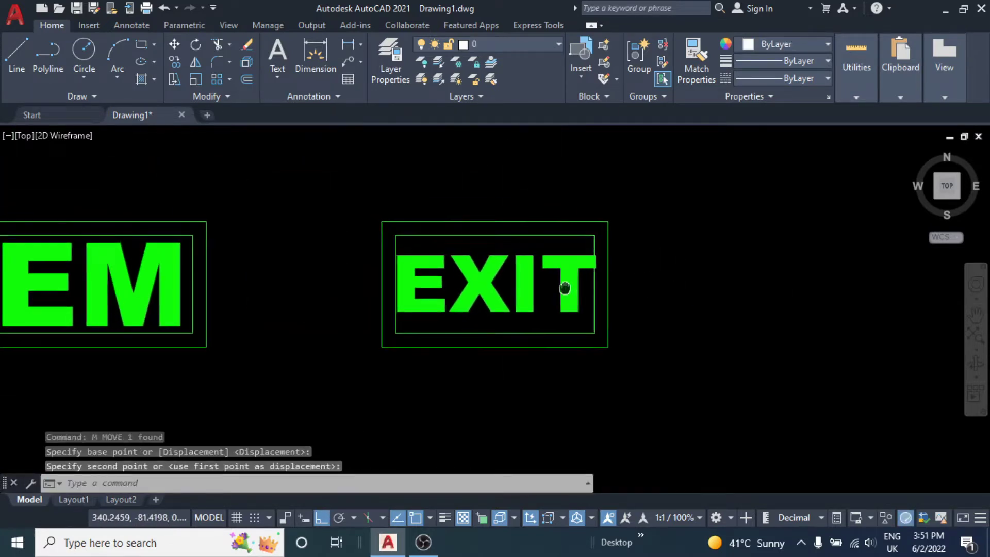
{"action": "key", "text": "Escape"}
{"action": "key", "text": "Escape"}
{"action": "left_click", "coordinate": [537, 255]}
{"action": "type", "text": "sc"}
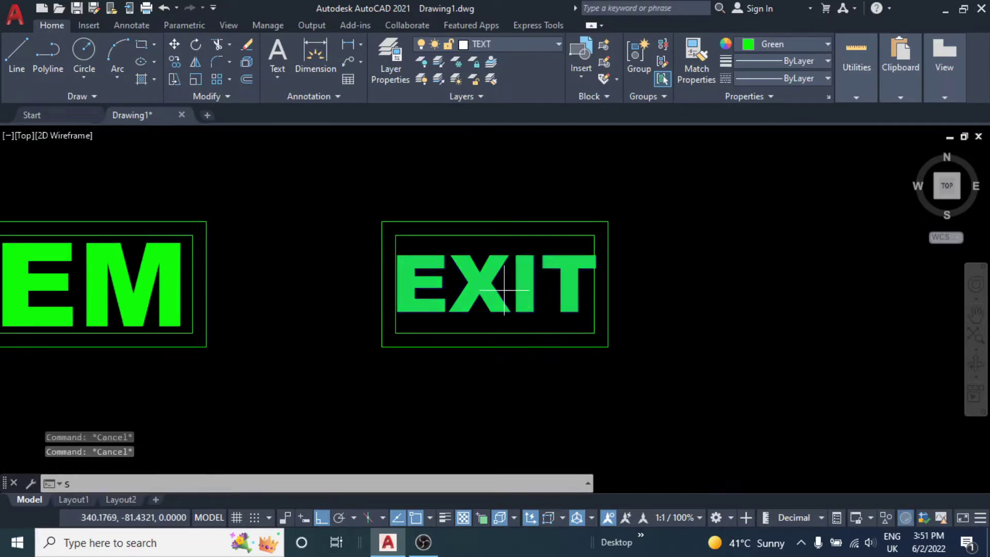
{"action": "key", "text": "Return"}
{"action": "left_click", "coordinate": [495, 283]}
{"action": "type", "text": ".99"}
{"action": "key", "text": "Return"}
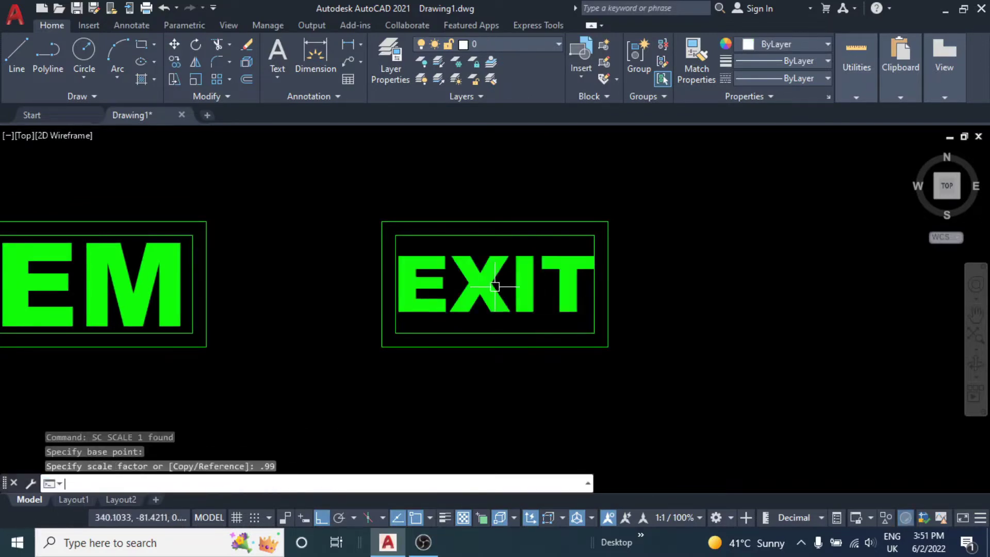
Step: Move the EXIT text so it sits centred inside its double frame
{"action": "left_click", "coordinate": [515, 305]}
{"action": "scroll", "coordinate": [420, 338], "scroll_direction": "up", "scroll_amount": 4}
{"action": "type", "text": "m"}
{"action": "key", "text": "Return"}
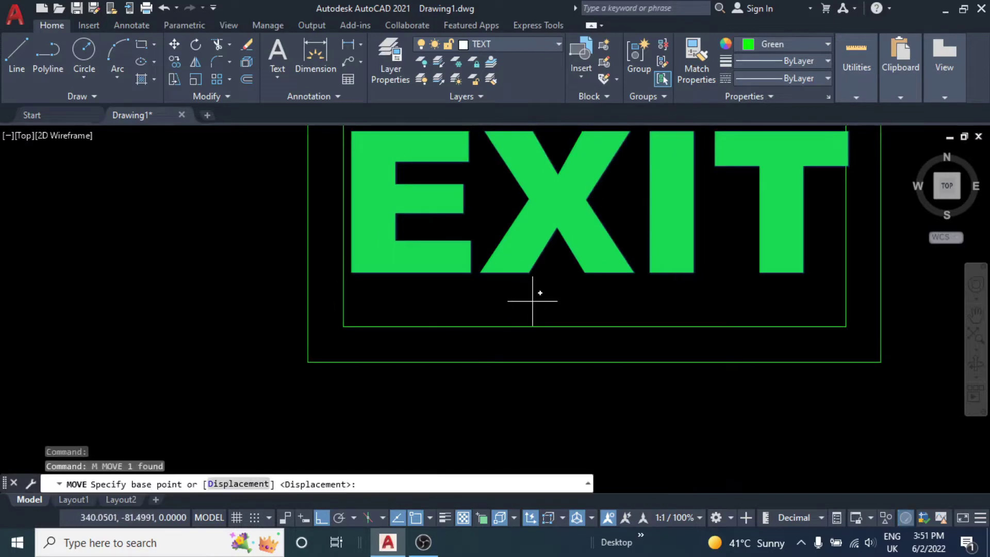
{"action": "left_click", "coordinate": [547, 290]}
{"action": "scroll", "coordinate": [535, 304], "scroll_direction": "down", "scroll_amount": 3}
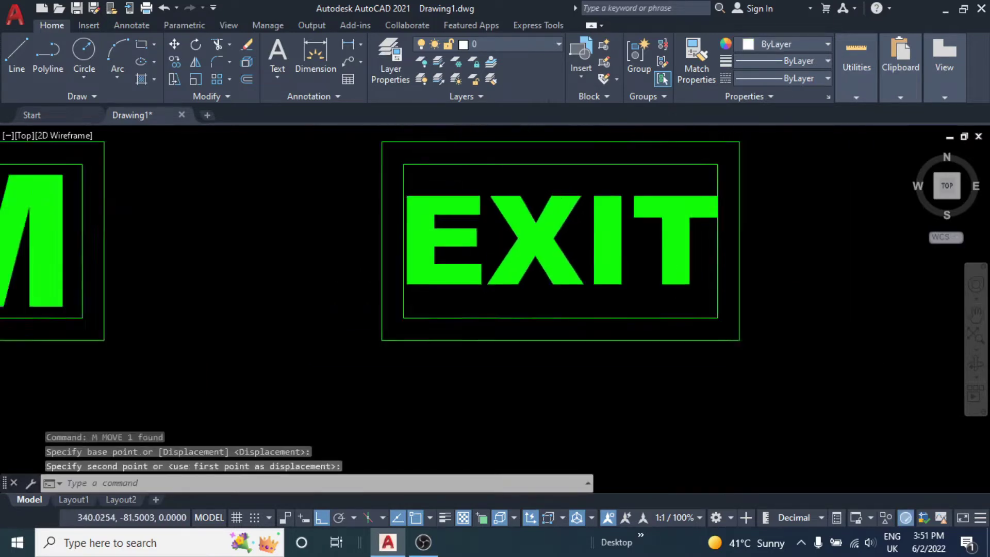
{"action": "scroll", "coordinate": [506, 287], "scroll_direction": "down", "scroll_amount": 2}
{"action": "left_click", "coordinate": [505, 287]}
{"action": "scroll", "coordinate": [504, 283], "scroll_direction": "up", "scroll_amount": 3}
{"action": "scroll", "coordinate": [458, 299], "scroll_direction": "up", "scroll_amount": 2}
{"action": "left_click", "coordinate": [454, 305]}
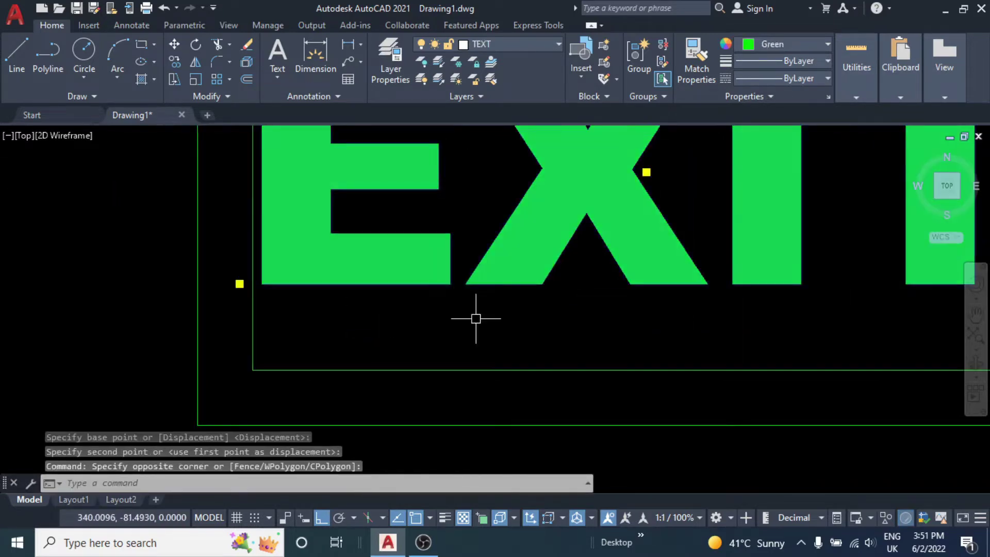
{"action": "key", "text": "Return"}
{"action": "left_click", "coordinate": [525, 312]}
{"action": "scroll", "coordinate": [568, 310], "scroll_direction": "down", "scroll_amount": 4}
{"action": "scroll", "coordinate": [568, 310], "scroll_direction": "down", "scroll_amount": 4}
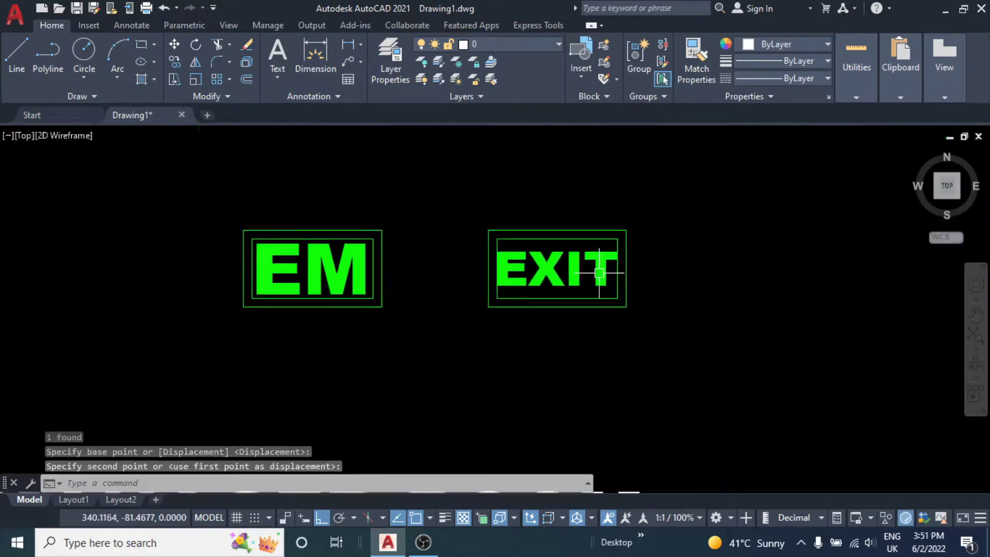
{"action": "key", "text": "Escape"}
{"action": "key", "text": "Escape"}
Step: Select the whole EXIT sign for a move, then cancel and clear the selection
{"action": "scroll", "coordinate": [574, 295], "scroll_direction": "up", "scroll_amount": 4}
{"action": "key", "text": "Escape"}
{"action": "scroll", "coordinate": [516, 335], "scroll_direction": "down", "scroll_amount": 1}
{"action": "scroll", "coordinate": [552, 303], "scroll_direction": "up", "scroll_amount": 1}
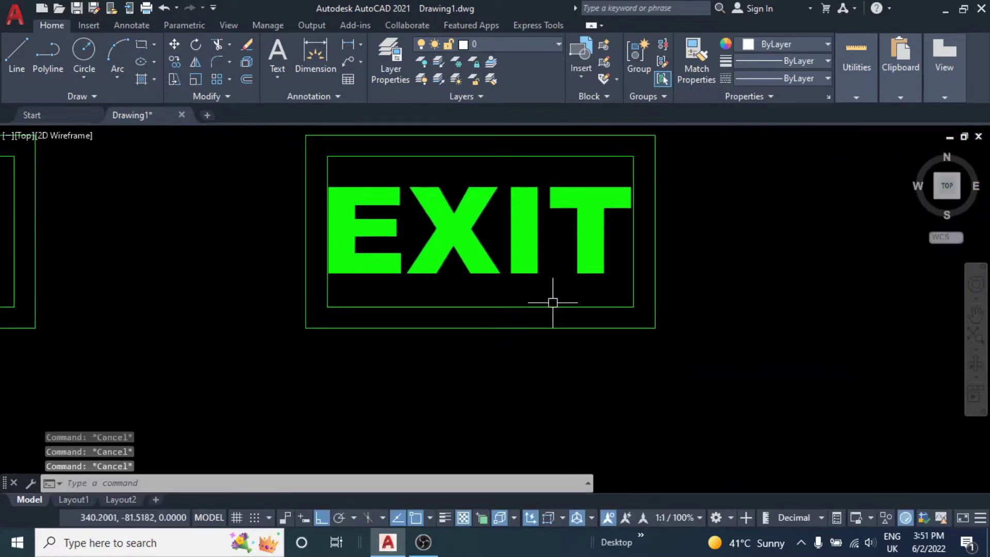
{"action": "left_click", "coordinate": [535, 343]}
{"action": "type", "text": "m"}
{"action": "key", "text": "Return"}
{"action": "left_click", "coordinate": [728, 277]}
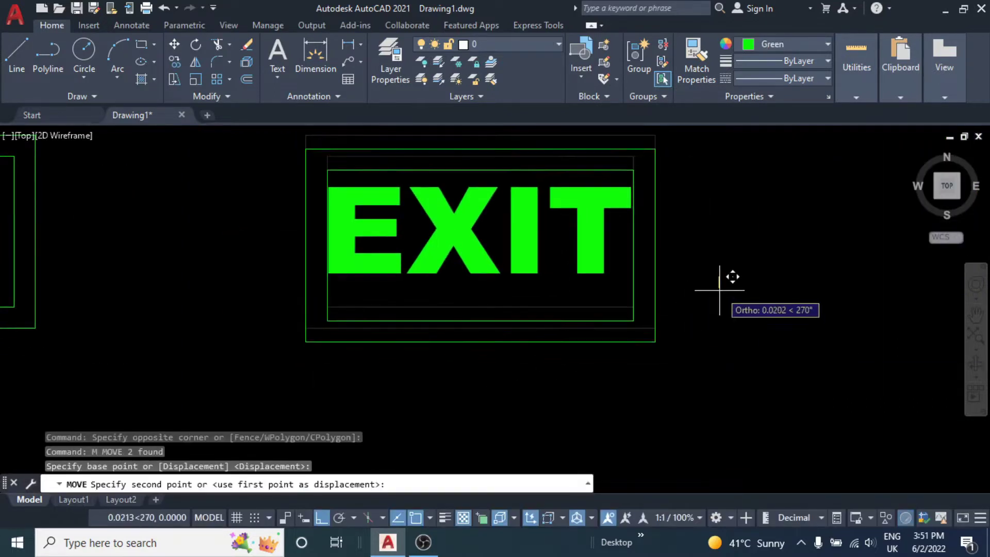
{"action": "key", "text": "Escape"}
{"action": "scroll", "coordinate": [718, 294], "scroll_direction": "down", "scroll_amount": 1}
{"action": "scroll", "coordinate": [579, 318], "scroll_direction": "up", "scroll_amount": 1}
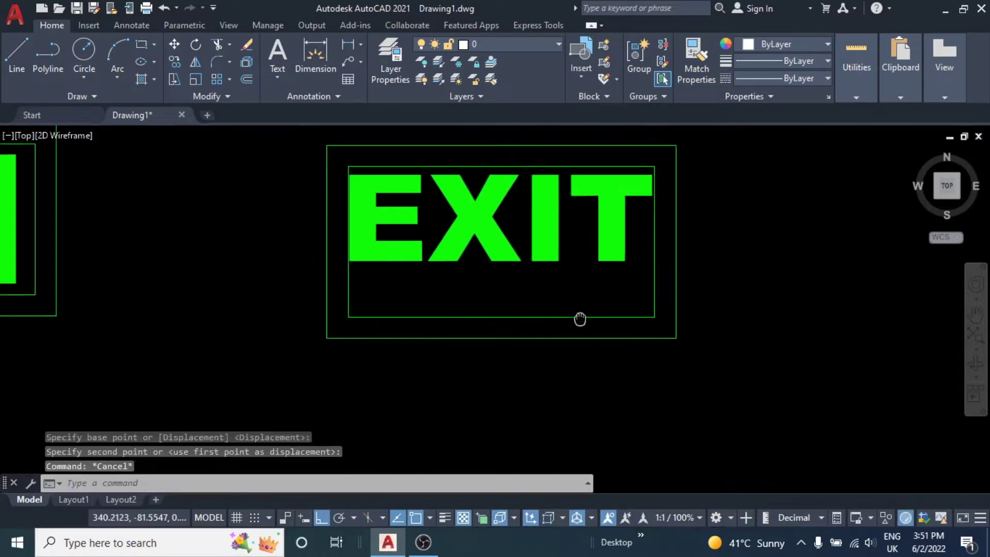
{"action": "key", "text": "Escape"}
{"action": "type", "text": "t"}
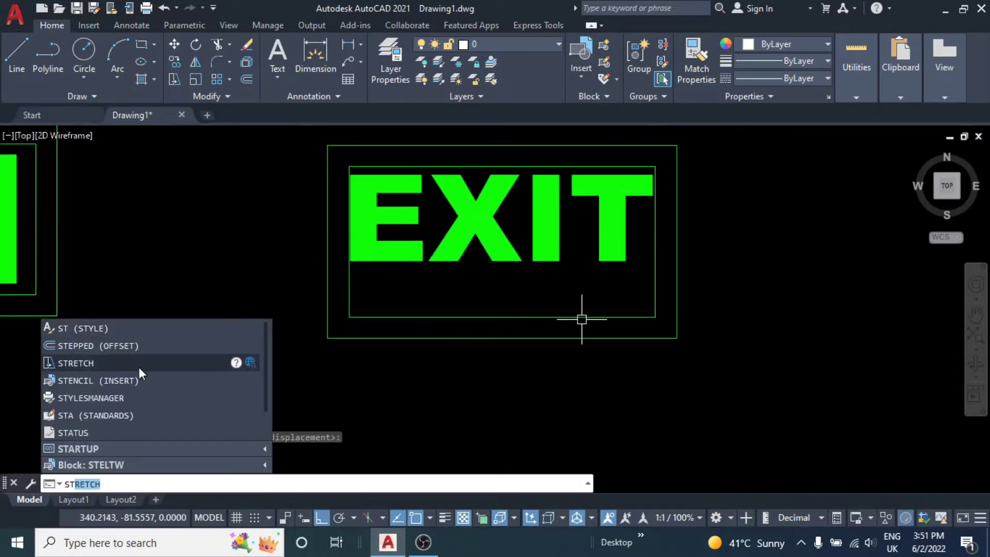
{"action": "left_click", "coordinate": [138, 367]}
{"action": "left_click", "coordinate": [703, 303]}
{"action": "left_click", "coordinate": [258, 409]}
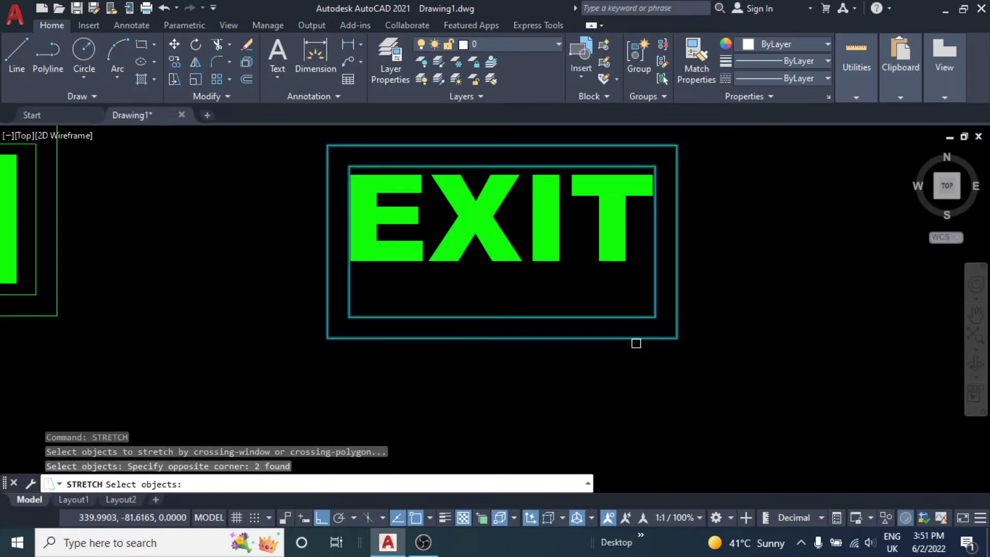
{"action": "key", "text": "Return"}
{"action": "left_click", "coordinate": [771, 351]}
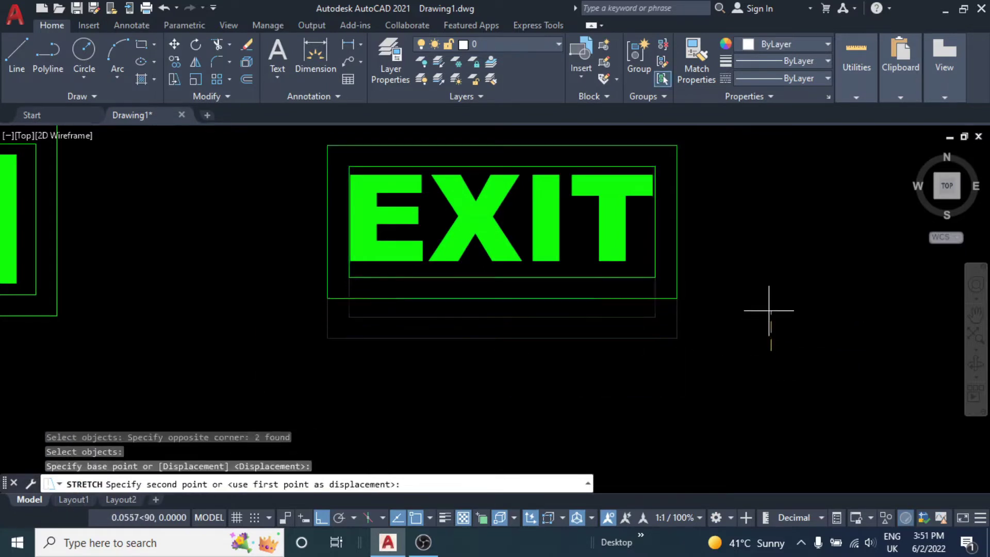
{"action": "key", "text": "Escape"}
{"action": "scroll", "coordinate": [598, 280], "scroll_direction": "down", "scroll_amount": 2}
{"action": "key", "text": "Escape"}
{"action": "scroll", "coordinate": [619, 289], "scroll_direction": "up", "scroll_amount": 2}
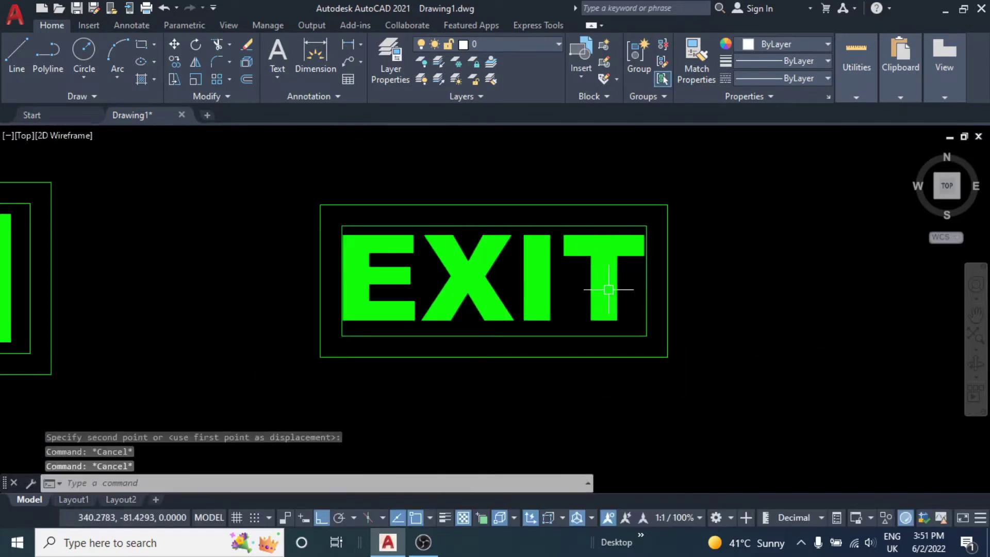
{"action": "scroll", "coordinate": [608, 290], "scroll_direction": "down", "scroll_amount": 2}
{"action": "middle_click_drag", "start_coordinate": [596, 287], "coordinate": [556, 287]}
{"action": "key", "text": "Escape"}
{"action": "scroll", "coordinate": [482, 307], "scroll_direction": "up", "scroll_amount": 1}
{"action": "middle_click_drag", "start_coordinate": [464, 301], "coordinate": [490, 303]}
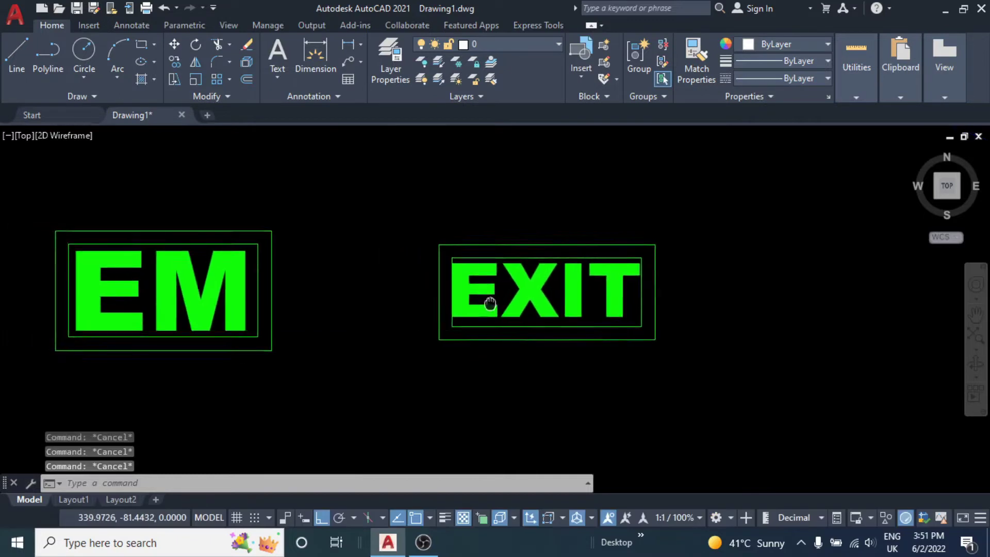
{"action": "scroll", "coordinate": [562, 296], "scroll_direction": "down", "scroll_amount": 1}
{"action": "scroll", "coordinate": [592, 282], "scroll_direction": "down", "scroll_amount": 1}
{"action": "scroll", "coordinate": [593, 283], "scroll_direction": "up", "scroll_amount": 1}
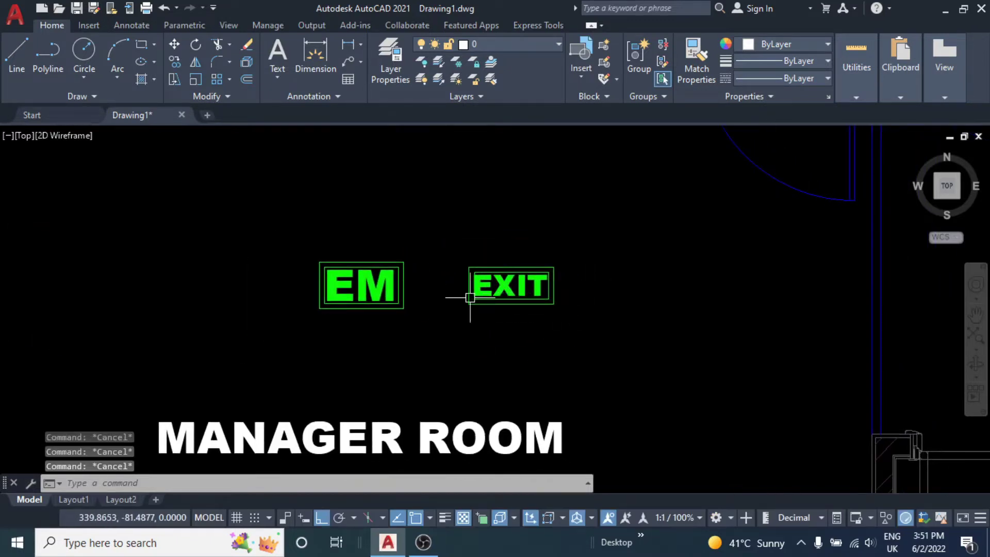
{"action": "scroll", "coordinate": [470, 297], "scroll_direction": "up", "scroll_amount": 3}
{"action": "scroll", "coordinate": [513, 287], "scroll_direction": "up", "scroll_amount": 5}
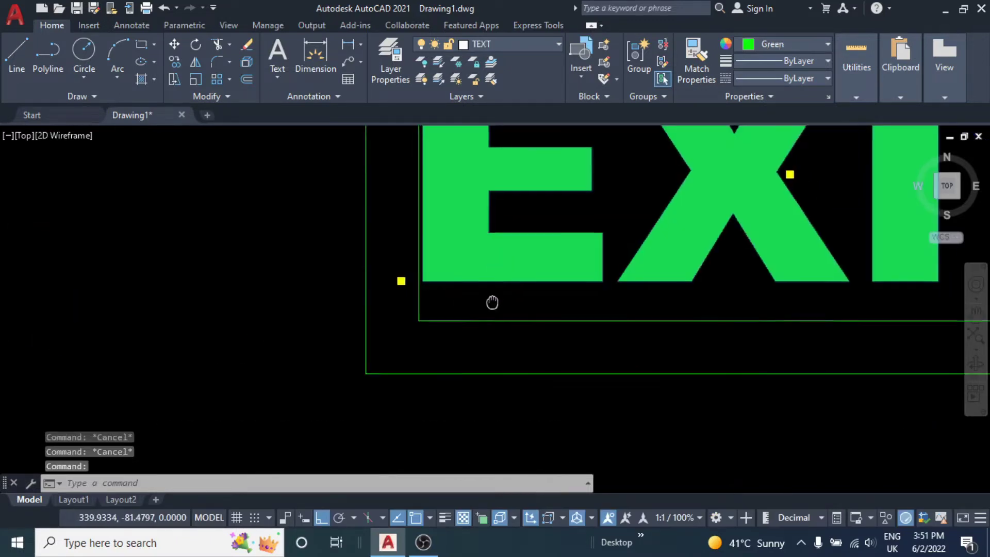
{"action": "scroll", "coordinate": [492, 303], "scroll_direction": "up", "scroll_amount": 1}
{"action": "type", "text": "m"}
{"action": "key", "text": "Return"}
{"action": "scroll", "coordinate": [454, 340], "scroll_direction": "up", "scroll_amount": 4}
{"action": "left_click", "coordinate": [445, 346]}
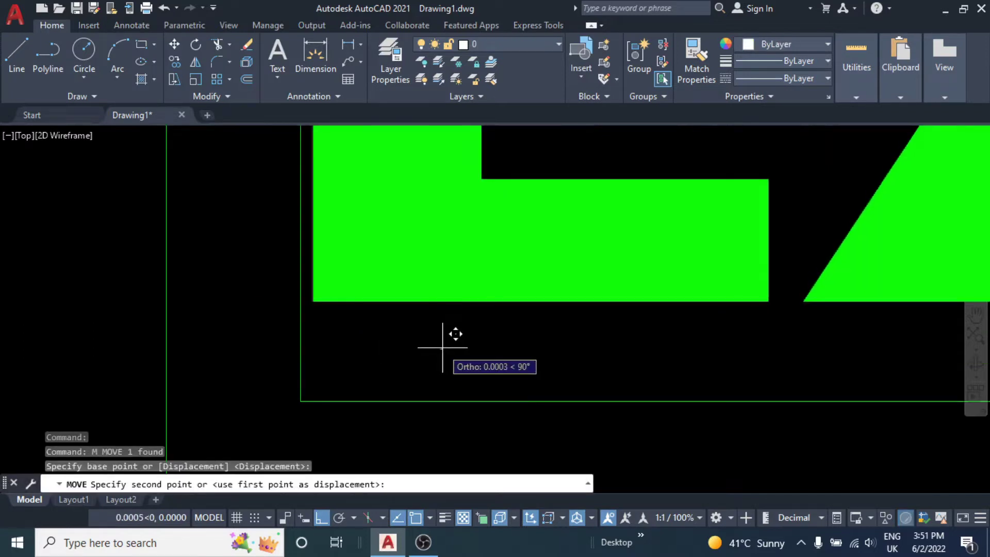
{"action": "key", "text": "Escape"}
{"action": "key", "text": "Escape"}
{"action": "scroll", "coordinate": [495, 347], "scroll_direction": "down", "scroll_amount": 3}
{"action": "scroll", "coordinate": [505, 330], "scroll_direction": "down", "scroll_amount": 3}
{"action": "scroll", "coordinate": [517, 309], "scroll_direction": "down", "scroll_amount": 1}
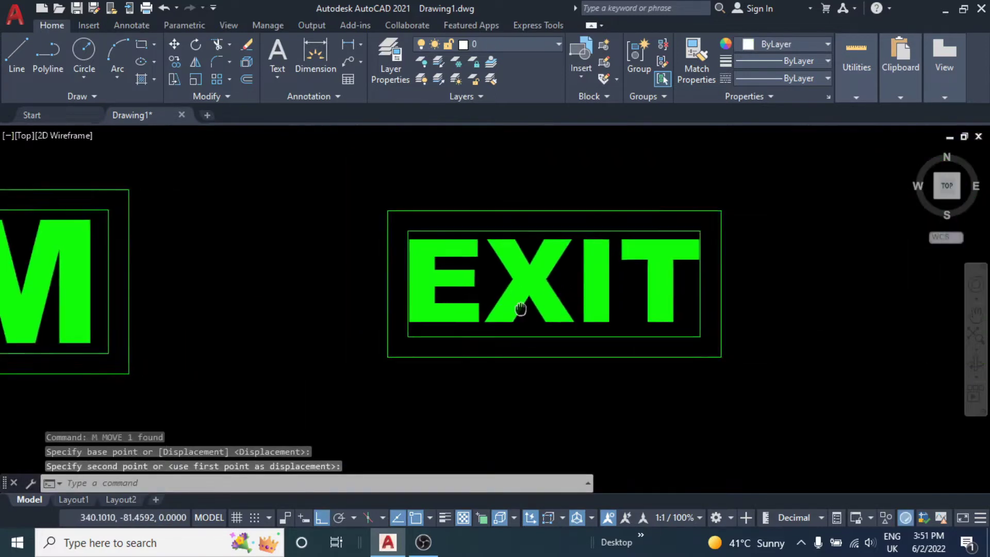
{"action": "scroll", "coordinate": [613, 271], "scroll_direction": "down", "scroll_amount": 2}
{"action": "middle_click_drag", "start_coordinate": [614, 271], "coordinate": [576, 269]}
{"action": "left_click", "coordinate": [636, 227]}
{"action": "left_click", "coordinate": [433, 333]}
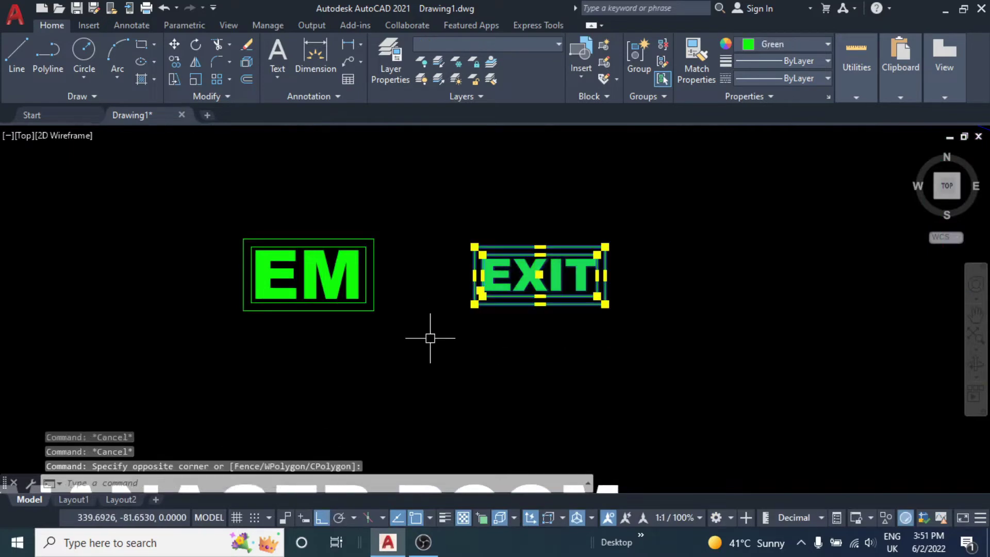
{"action": "key", "text": "Escape"}
{"action": "key", "text": "Escape"}
{"action": "scroll", "coordinate": [503, 298], "scroll_direction": "down", "scroll_amount": 4}
{"action": "scroll", "coordinate": [491, 314], "scroll_direction": "up", "scroll_amount": 4}
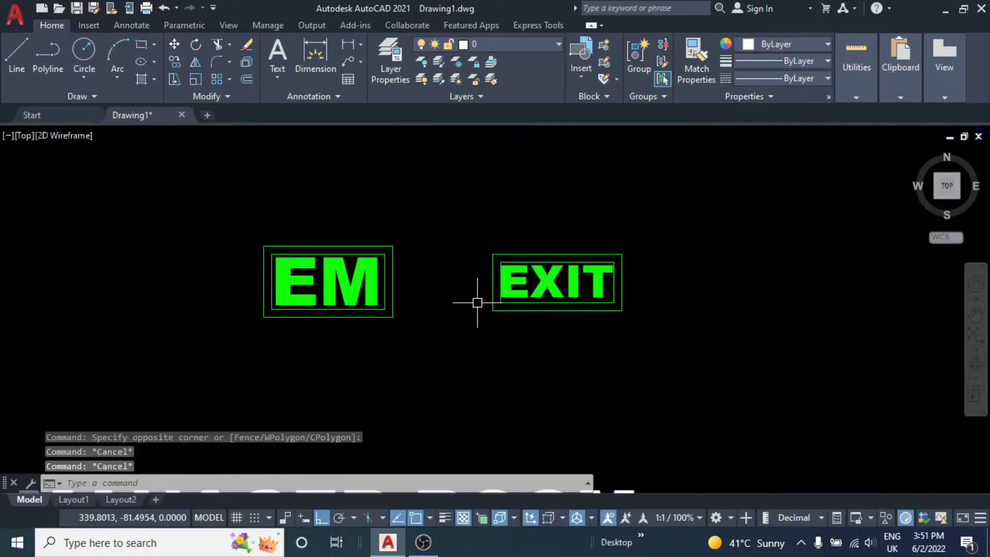
{"action": "scroll", "coordinate": [526, 308], "scroll_direction": "down", "scroll_amount": 4}
Step: Move the EXIT sign beside the MAIN ENTRANCE door
{"action": "left_click", "coordinate": [577, 285]}
{"action": "left_click", "coordinate": [490, 322]}
{"action": "middle_click_drag", "start_coordinate": [490, 322], "coordinate": [506, 380]}
{"action": "type", "text": "m"}
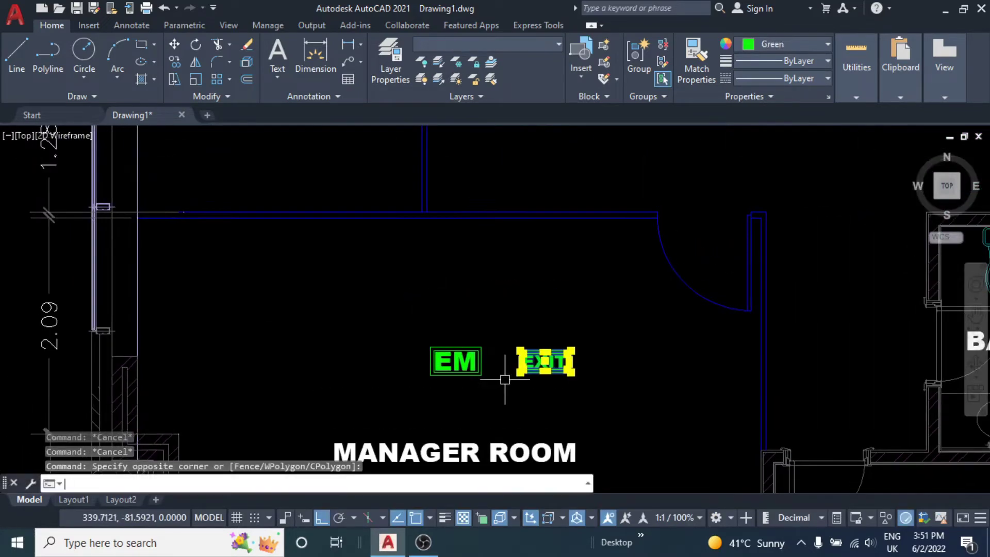
{"action": "key", "text": "Return"}
{"action": "left_click", "coordinate": [532, 369]}
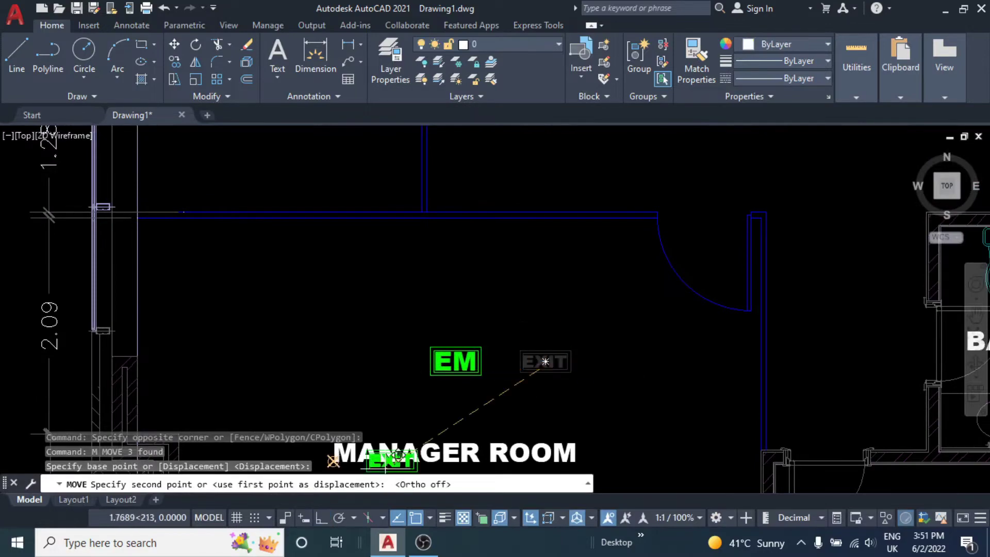
{"action": "scroll", "coordinate": [398, 456], "scroll_direction": "down", "scroll_amount": 3}
{"action": "middle_click_drag", "start_coordinate": [489, 207], "coordinate": [441, 423]}
{"action": "scroll", "coordinate": [532, 292], "scroll_direction": "up", "scroll_amount": 3}
{"action": "scroll", "coordinate": [553, 283], "scroll_direction": "up", "scroll_amount": 2}
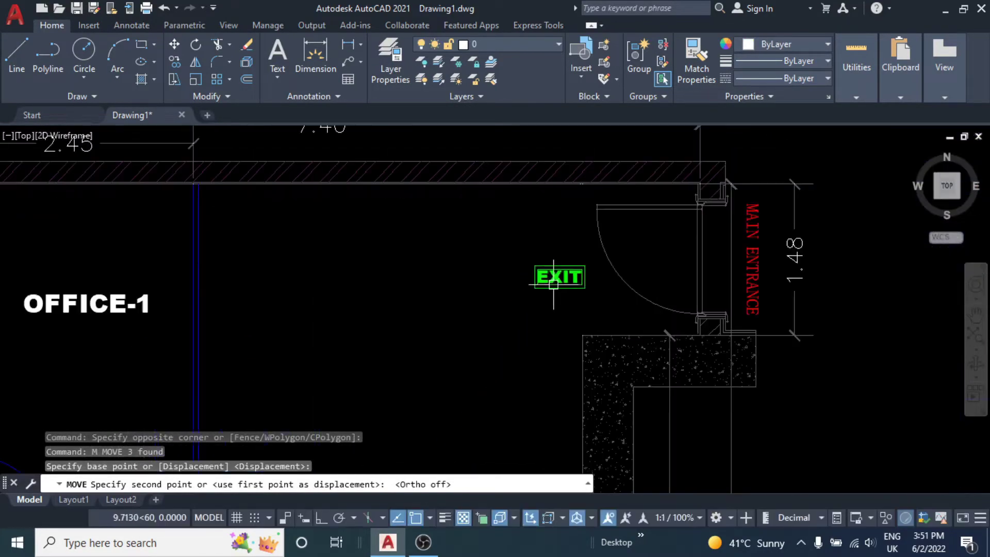
{"action": "key", "text": "Escape"}
{"action": "key", "text": "Escape"}
Step: Move the EM sign to just above the MANAGER ROOM label
{"action": "scroll", "coordinate": [466, 267], "scroll_direction": "down", "scroll_amount": 3}
{"action": "middle_click_drag", "start_coordinate": [466, 267], "coordinate": [480, 214]}
{"action": "scroll", "coordinate": [433, 316], "scroll_direction": "up", "scroll_amount": 3}
{"action": "middle_click_drag", "start_coordinate": [433, 316], "coordinate": [445, 225]}
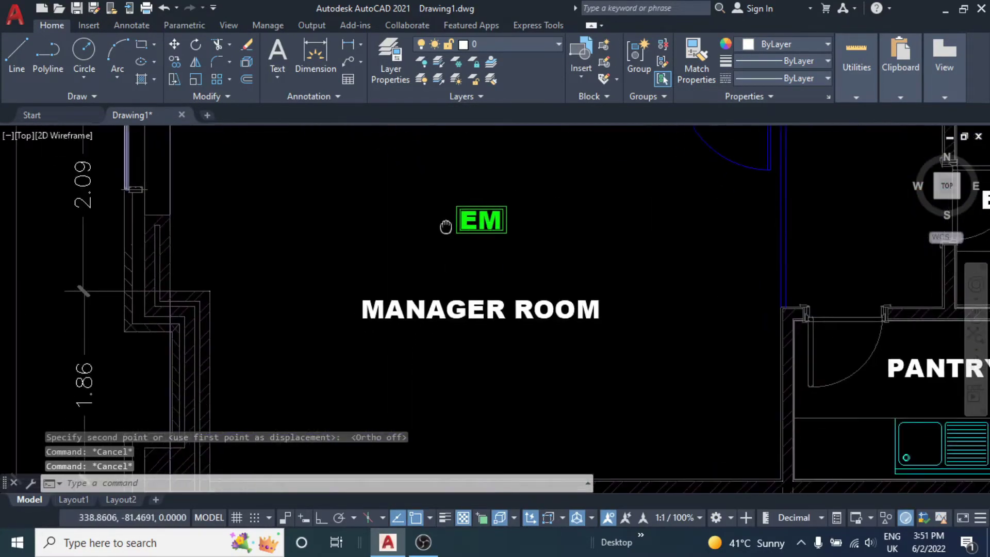
{"action": "left_click", "coordinate": [433, 245]}
{"action": "middle_click_drag", "start_coordinate": [587, 254], "coordinate": [531, 260]}
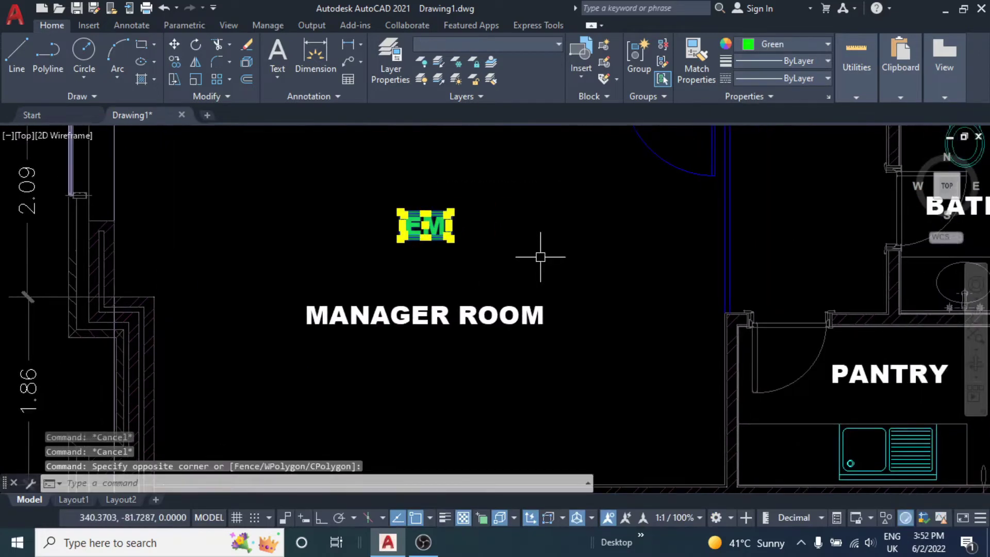
{"action": "type", "text": "m"}
{"action": "key", "text": "Return"}
{"action": "left_click", "coordinate": [552, 217]}
{"action": "key", "text": "Escape"}
{"action": "key", "text": "Escape"}
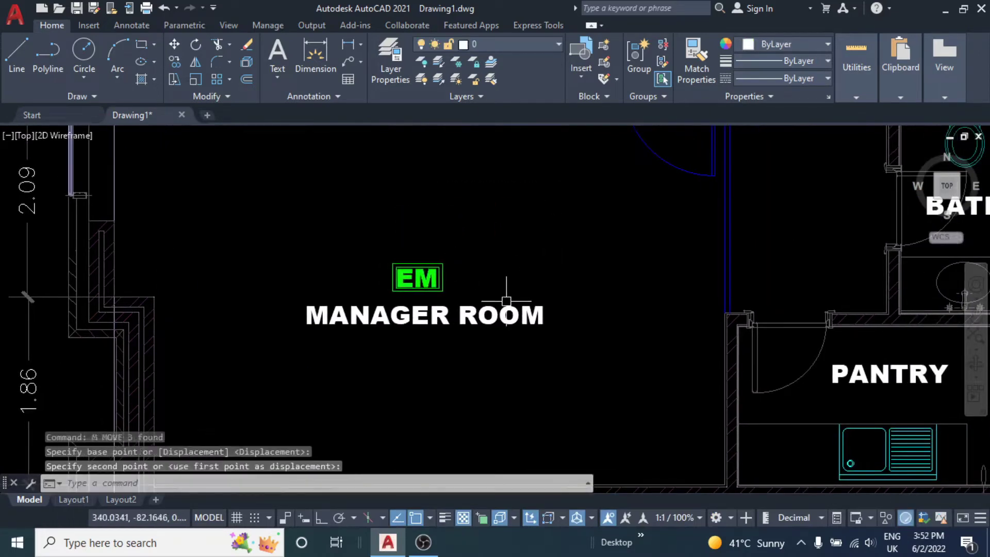
Step: Window-select the EM sign again in the manager room
{"action": "scroll", "coordinate": [485, 243], "scroll_direction": "up", "scroll_amount": 3}
{"action": "key", "text": "Escape"}
{"action": "left_click", "coordinate": [468, 206]}
{"action": "left_click", "coordinate": [321, 322]}
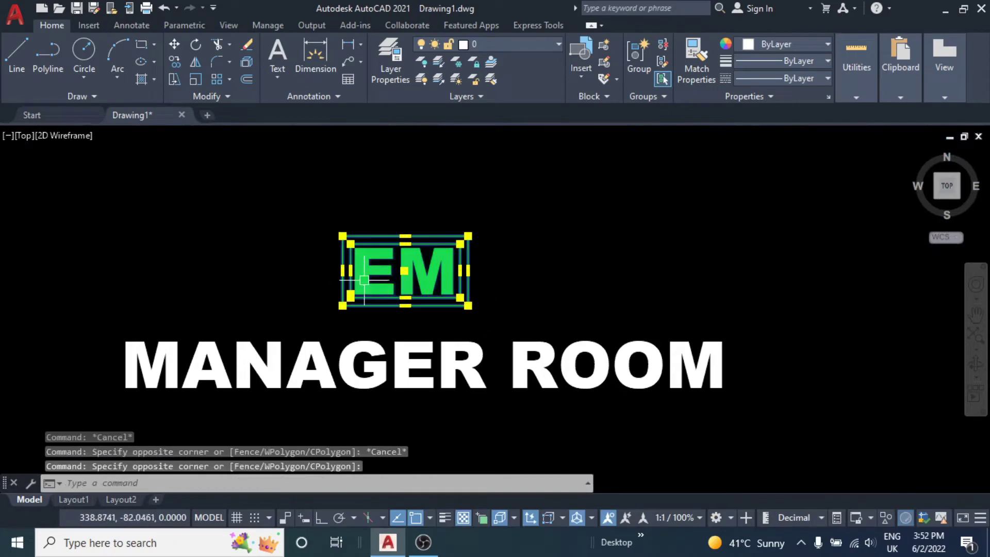
{"action": "middle_click_drag", "start_coordinate": [366, 281], "coordinate": [432, 345]}
Step: Copy the EM sign with CO and place the first copy in OFFICE-4
{"action": "type", "text": "co"}
{"action": "key", "text": "Return"}
{"action": "left_click", "coordinate": [432, 344]}
{"action": "scroll", "coordinate": [426, 254], "scroll_direction": "down", "scroll_amount": 3}
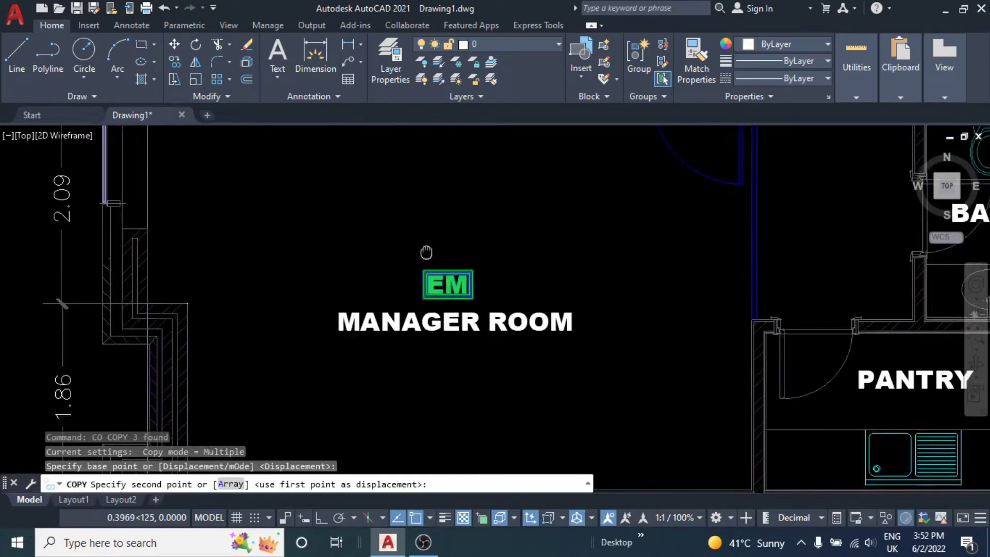
{"action": "scroll", "coordinate": [420, 242], "scroll_direction": "down", "scroll_amount": 2}
{"action": "scroll", "coordinate": [418, 331], "scroll_direction": "up", "scroll_amount": 5}
{"action": "scroll", "coordinate": [418, 319], "scroll_direction": "up", "scroll_amount": 4}
{"action": "scroll", "coordinate": [411, 265], "scroll_direction": "down", "scroll_amount": 1}
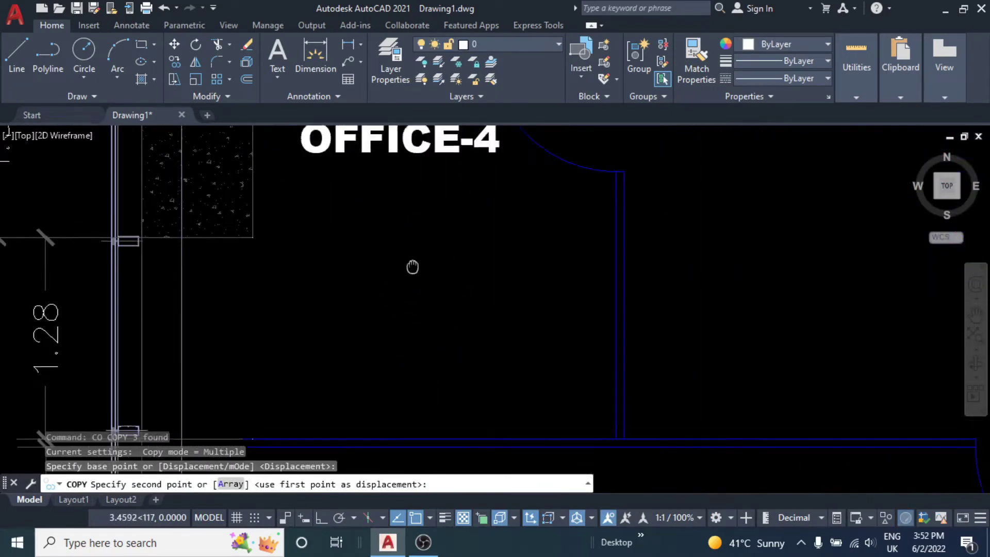
{"action": "scroll", "coordinate": [415, 309], "scroll_direction": "up", "scroll_amount": 1}
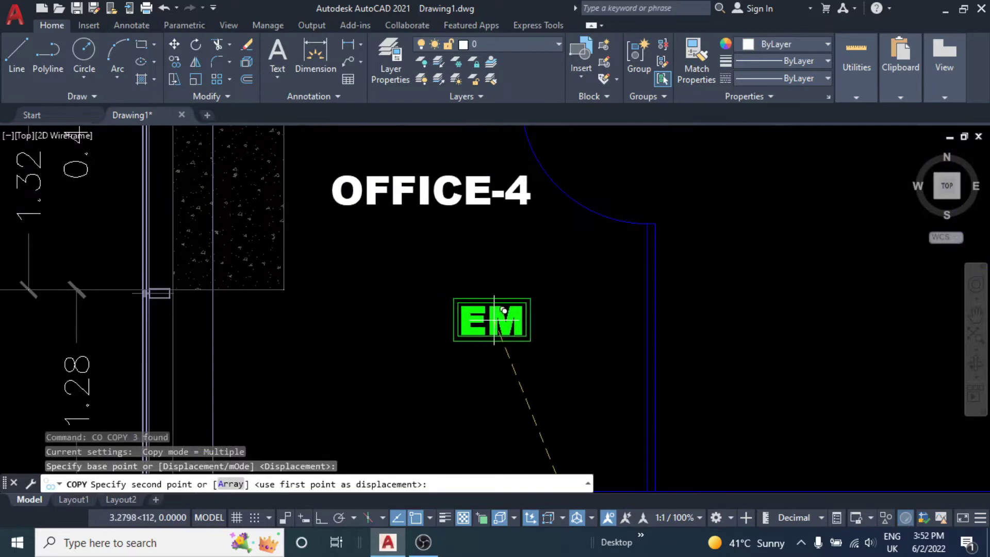
{"action": "left_click", "coordinate": [493, 317]}
Step: Pan across the plan toward OFFICE-3 and OFFICE-2 for further EM copies
{"action": "scroll", "coordinate": [484, 330], "scroll_direction": "down", "scroll_amount": 4}
{"action": "middle_click_drag", "start_coordinate": [490, 206], "coordinate": [489, 304]}
{"action": "scroll", "coordinate": [494, 301], "scroll_direction": "up", "scroll_amount": 2}
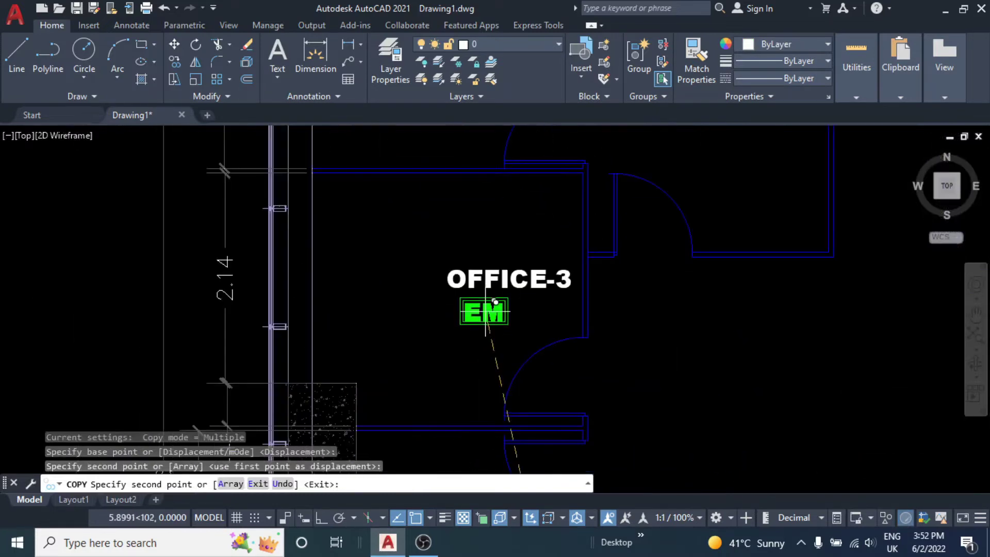
{"action": "scroll", "coordinate": [494, 298], "scroll_direction": "up", "scroll_amount": 4}
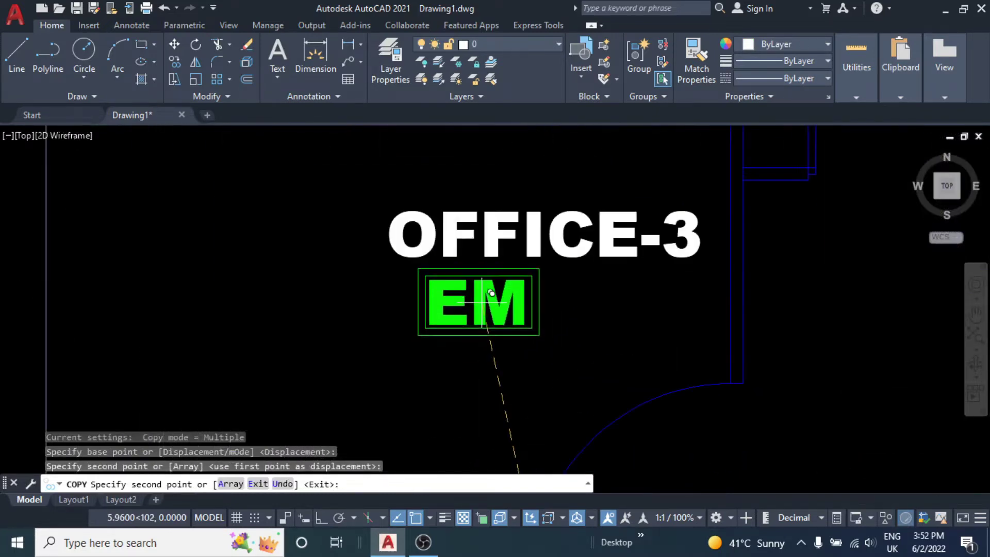
{"action": "scroll", "coordinate": [490, 293], "scroll_direction": "down", "scroll_amount": 2}
{"action": "middle_click_drag", "start_coordinate": [438, 170], "coordinate": [495, 287]}
{"action": "mouse_move", "coordinate": [497, 164]}
{"action": "middle_mouse_down"}
{"action": "mouse_move", "coordinate": [497, 283]}
{"action": "mouse_move", "coordinate": [509, 329]}
{"action": "middle_mouse_up"}
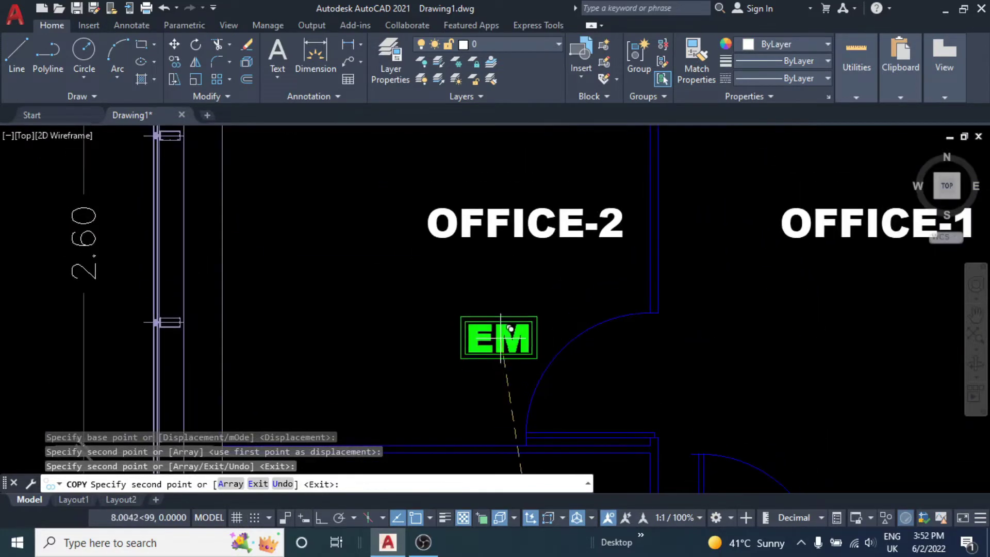
{"action": "scroll", "coordinate": [499, 298], "scroll_direction": "down", "scroll_amount": 2}
{"action": "scroll", "coordinate": [498, 315], "scroll_direction": "up", "scroll_amount": 2}
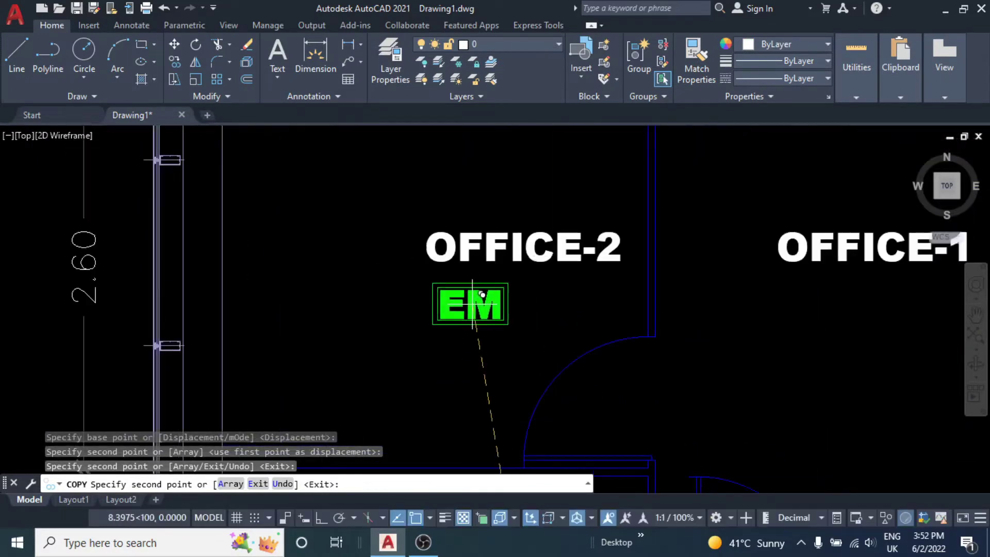
{"action": "scroll", "coordinate": [491, 287], "scroll_direction": "down", "scroll_amount": 3}
{"action": "scroll", "coordinate": [470, 262], "scroll_direction": "up", "scroll_amount": 3}
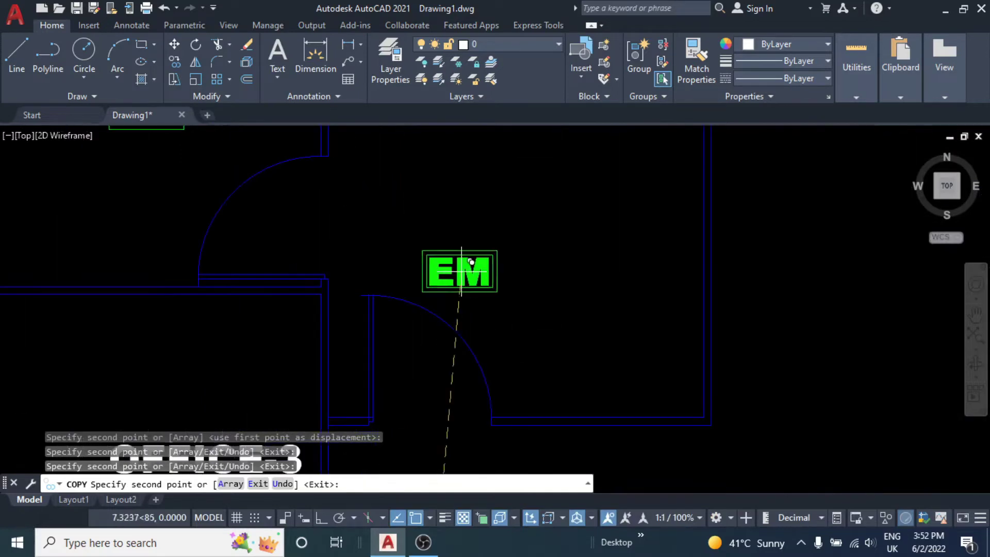
Step: Rotate the OFFICE-1 EM sign to a vertical orientation
{"action": "key", "text": "Escape"}
{"action": "left_click", "coordinate": [541, 187]}
{"action": "left_click", "coordinate": [512, 265]}
{"action": "type", "text": "R"}
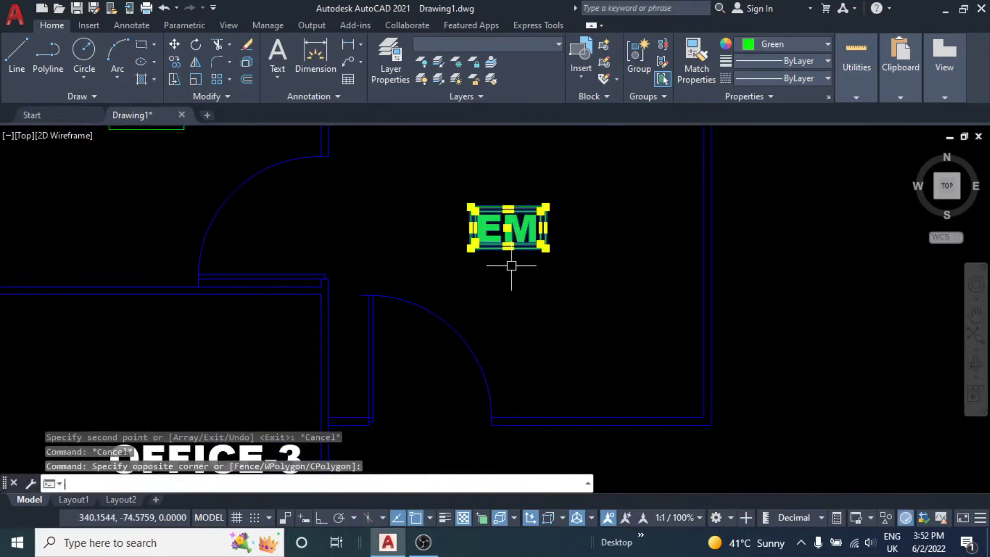
{"action": "key", "text": "Return"}
{"action": "left_click", "coordinate": [500, 249]}
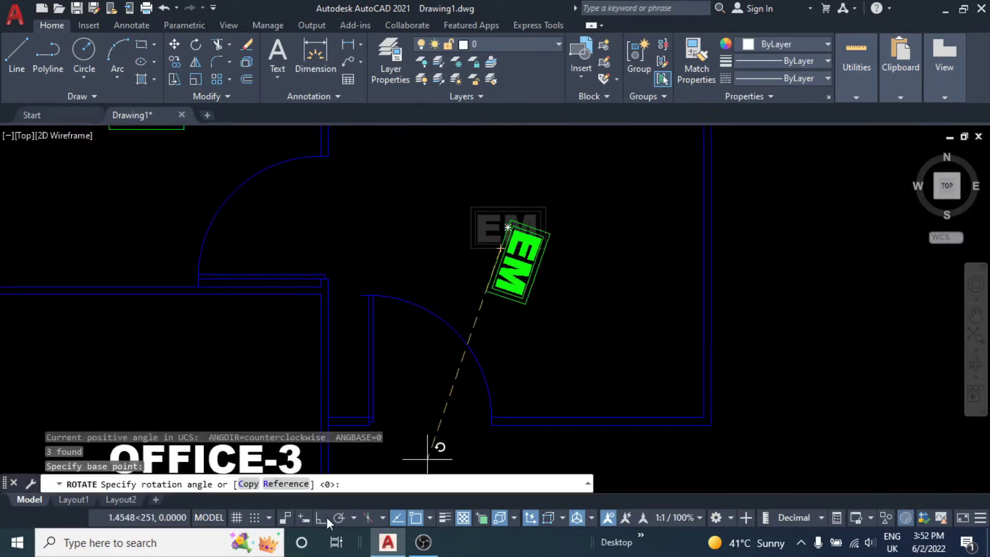
{"action": "left_click", "coordinate": [525, 305]}
{"action": "key", "text": "Escape"}
{"action": "scroll", "coordinate": [531, 288], "scroll_direction": "down", "scroll_amount": 3}
{"action": "scroll", "coordinate": [524, 267], "scroll_direction": "up", "scroll_amount": 3}
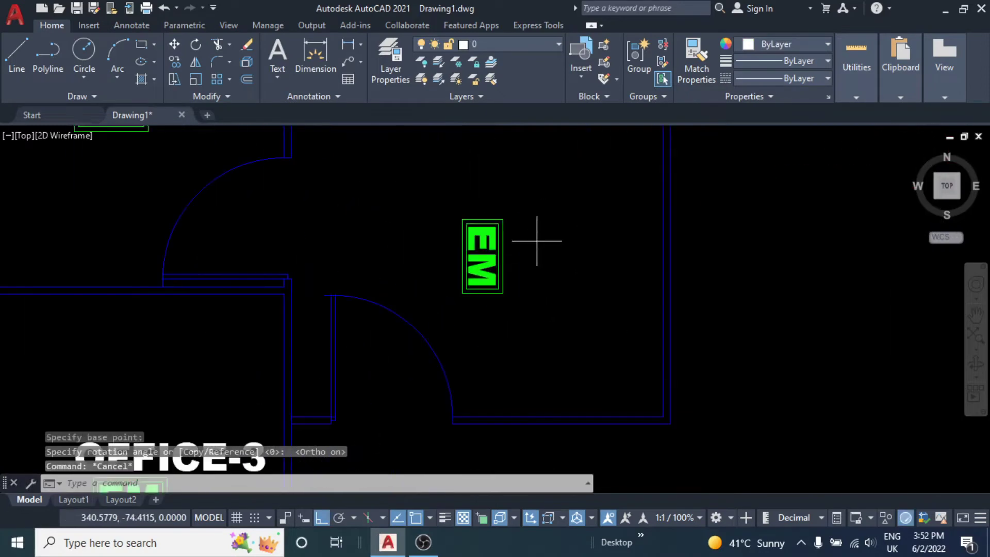
Step: Select the rotated EM sign and start a copy, then cancel it
{"action": "left_click", "coordinate": [537, 243]}
{"action": "left_click", "coordinate": [463, 268]}
{"action": "scroll", "coordinate": [462, 268], "scroll_direction": "down", "scroll_amount": 2}
{"action": "type", "text": "co"}
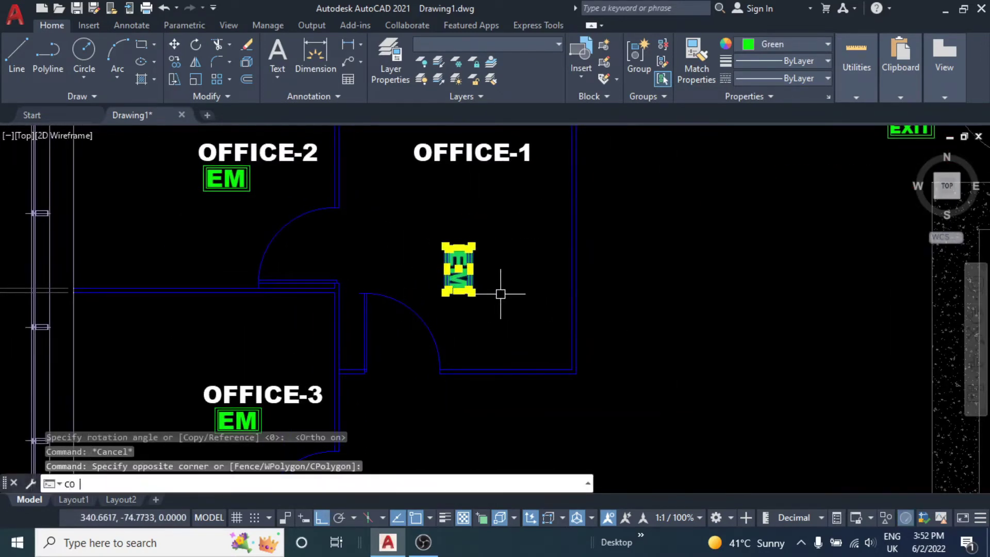
{"action": "key", "text": "Return"}
{"action": "left_click", "coordinate": [470, 269]}
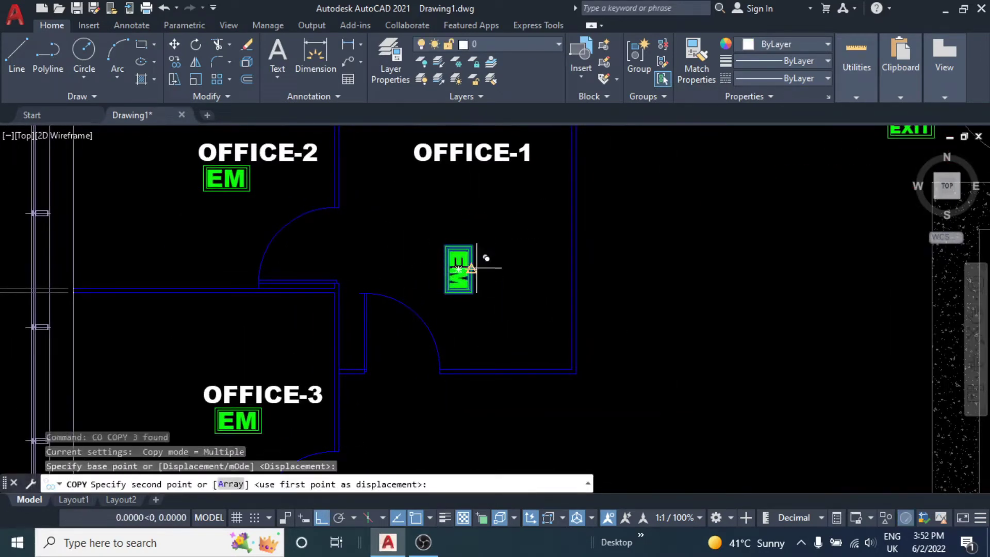
{"action": "key", "text": "Escape"}
Step: Rotate the EM sign back to horizontal
{"action": "left_click", "coordinate": [435, 274]}
{"action": "left_click", "coordinate": [490, 274]}
{"action": "type", "text": "R"}
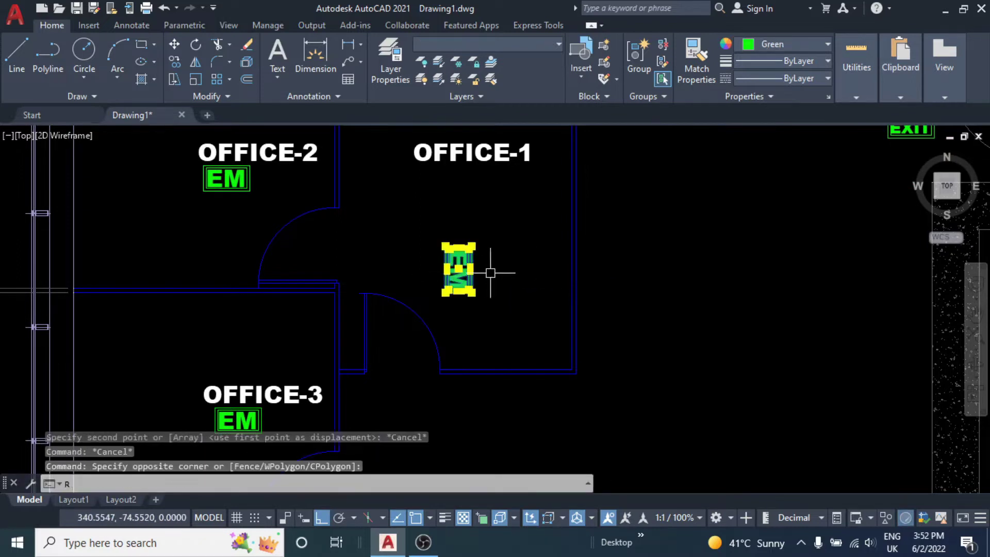
{"action": "type", "text": "ro"}
{"action": "key", "text": "Return"}
{"action": "left_click", "coordinate": [466, 270]}
{"action": "left_click", "coordinate": [470, 228]}
{"action": "key", "text": "Escape"}
Step: Move the OFFICE-1 EM sign slightly up and to the left
{"action": "left_click", "coordinate": [506, 249]}
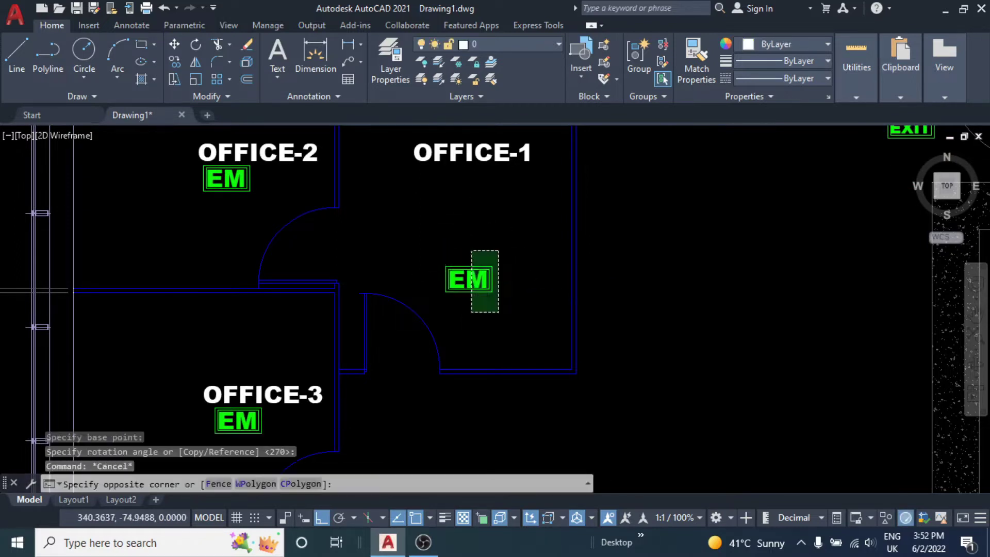
{"action": "left_click", "coordinate": [472, 314]}
{"action": "type", "text": "m"}
{"action": "key", "text": "Return"}
{"action": "left_click", "coordinate": [504, 319]}
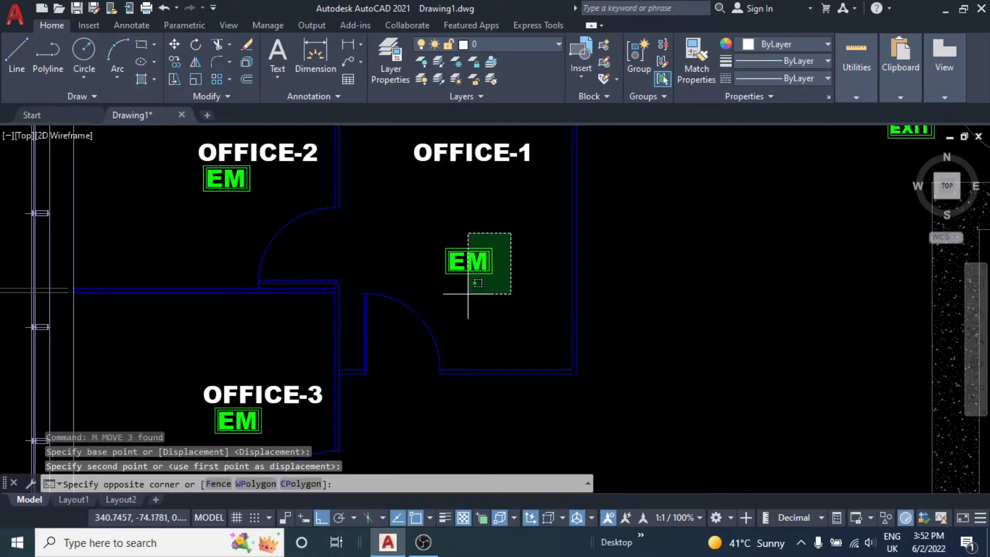
{"action": "left_click", "coordinate": [468, 294]}
{"action": "key", "text": "Return"}
{"action": "left_click", "coordinate": [499, 299]}
{"action": "key", "text": "Escape"}
{"action": "key", "text": "Escape"}
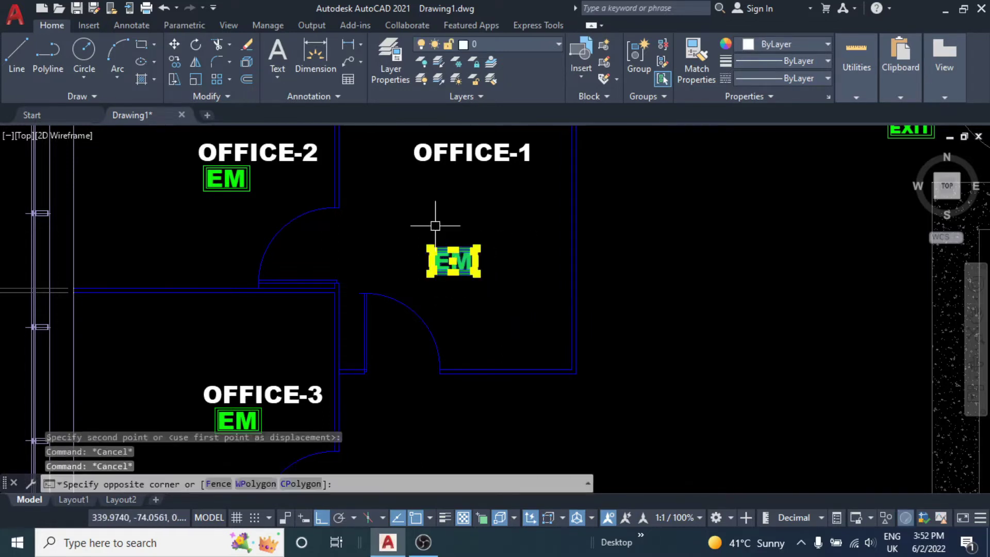
Step: Copy the EM sign to spots east of Office-4 and east of Office-1
{"action": "left_click", "coordinate": [435, 225]}
{"action": "type", "text": "co"}
{"action": "key", "text": "Return"}
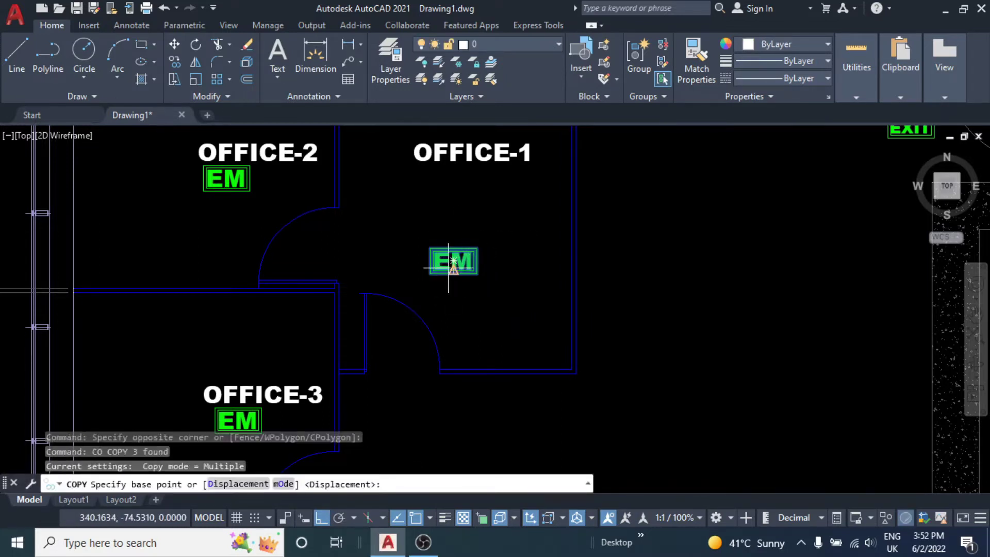
{"action": "left_click", "coordinate": [449, 267]}
{"action": "scroll", "coordinate": [512, 367], "scroll_direction": "down", "scroll_amount": 5}
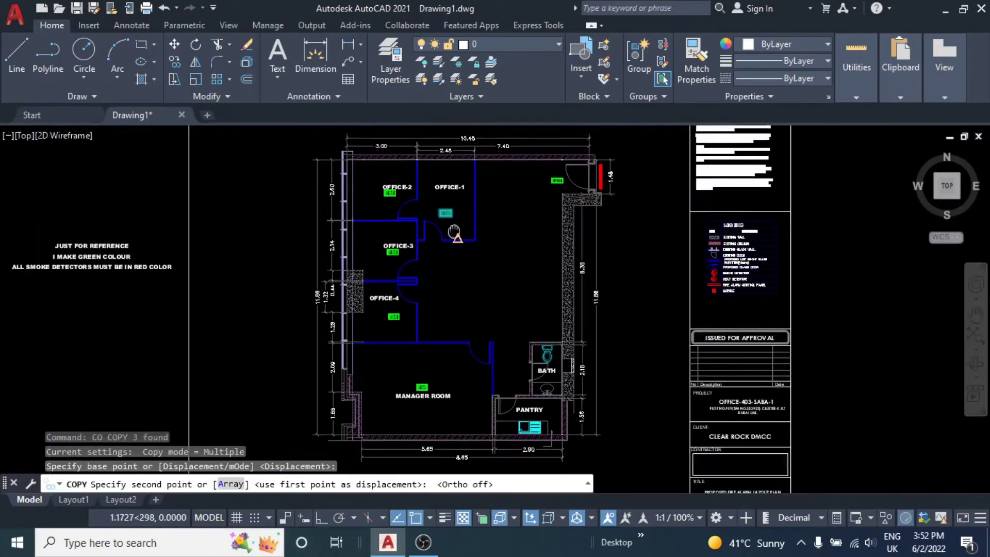
{"action": "scroll", "coordinate": [479, 281], "scroll_direction": "up", "scroll_amount": 4}
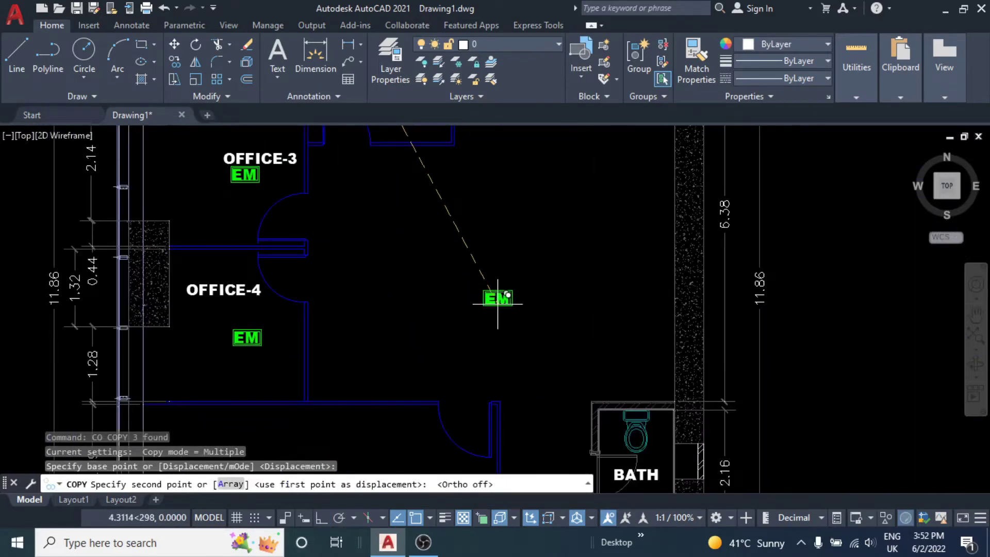
{"action": "left_click", "coordinate": [498, 292]}
{"action": "middle_click_drag", "start_coordinate": [558, 214], "coordinate": [552, 409]}
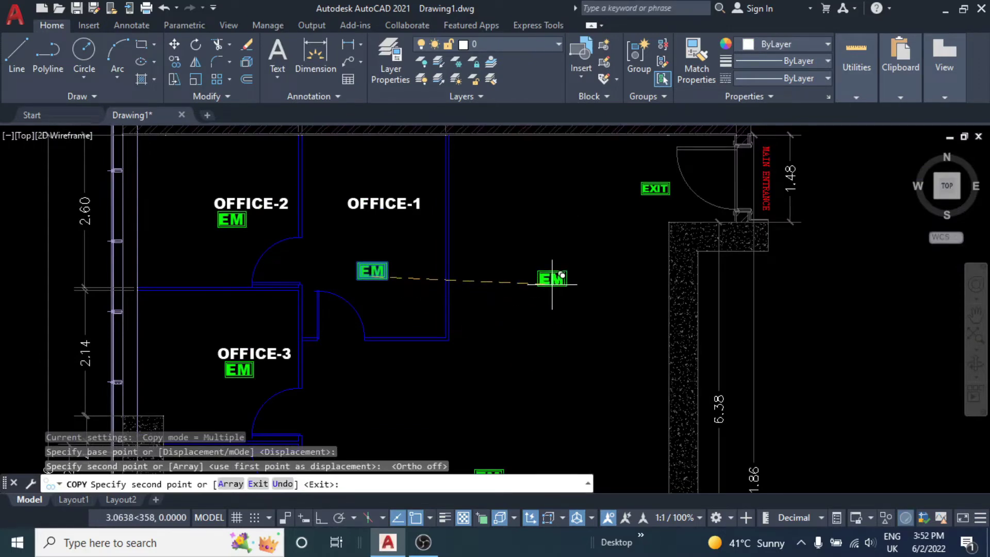
{"action": "left_click", "coordinate": [551, 278]}
{"action": "key", "text": "Escape"}
{"action": "key", "text": "Escape"}
Step: Start moving the new EM sign near Office-4 but leave it in place
{"action": "middle_click_drag", "start_coordinate": [512, 347], "coordinate": [482, 311]}
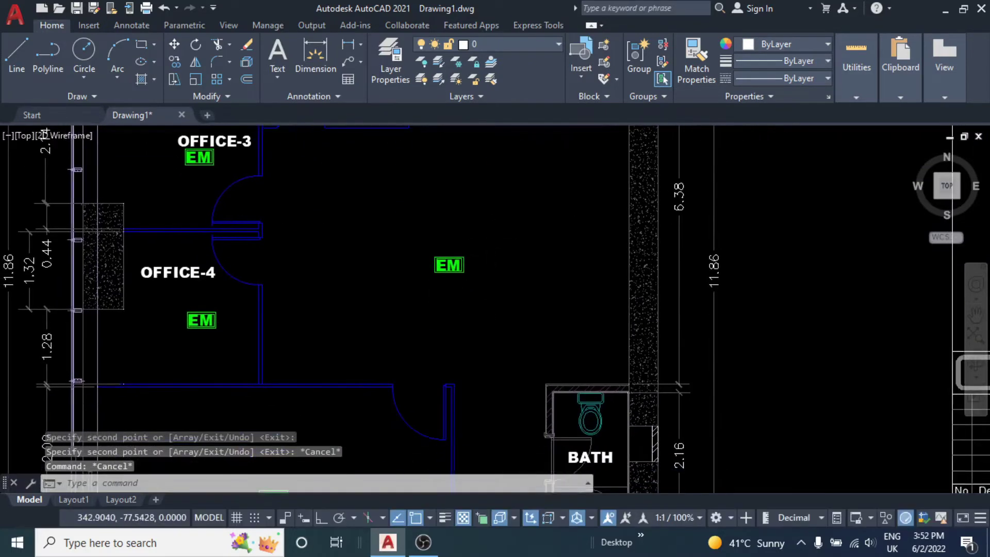
{"action": "left_click", "coordinate": [407, 298]}
{"action": "type", "text": "m"}
{"action": "key", "text": "Return"}
{"action": "left_click", "coordinate": [497, 295]}
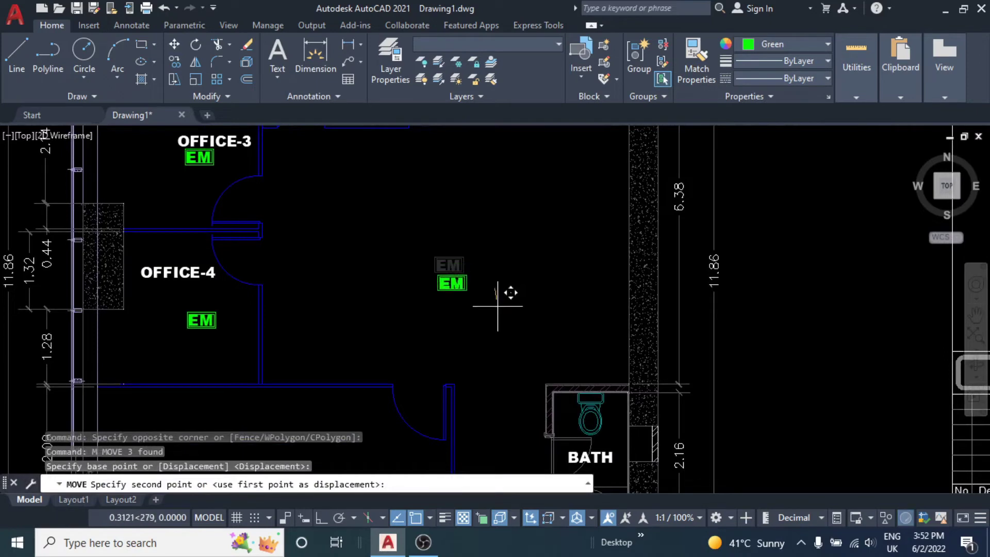
{"action": "key", "text": "Escape"}
{"action": "key", "text": "Escape"}
{"action": "scroll", "coordinate": [500, 310], "scroll_direction": "down", "scroll_amount": 5}
{"action": "scroll", "coordinate": [504, 258], "scroll_direction": "up", "scroll_amount": 1}
{"action": "scroll", "coordinate": [524, 234], "scroll_direction": "up", "scroll_amount": 5}
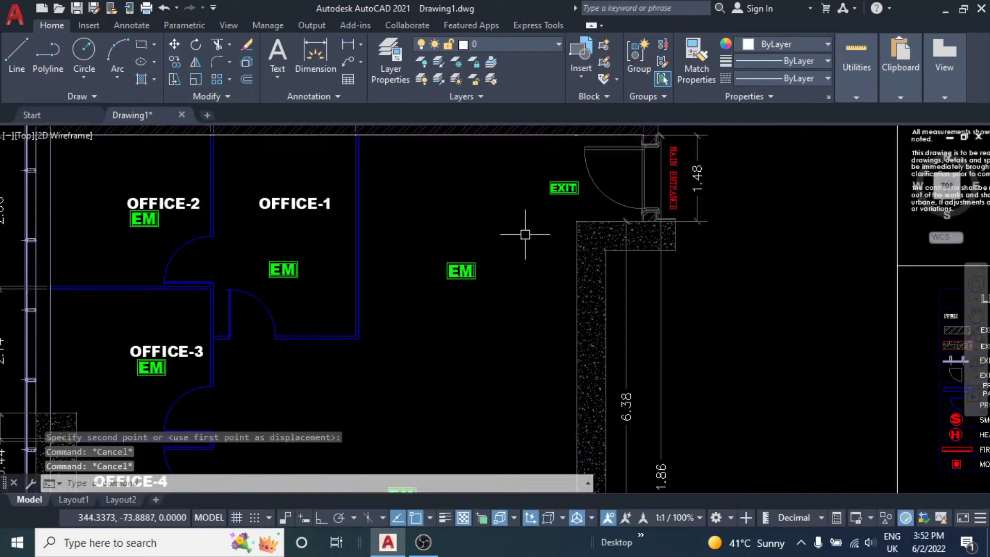
{"action": "middle_click_drag", "start_coordinate": [525, 235], "coordinate": [506, 309]}
Step: Rotate the EXIT sign 270° so it stands vertically
{"action": "scroll", "coordinate": [536, 214], "scroll_direction": "up", "scroll_amount": 3}
{"action": "left_click", "coordinate": [537, 215]}
{"action": "left_click", "coordinate": [484, 320]}
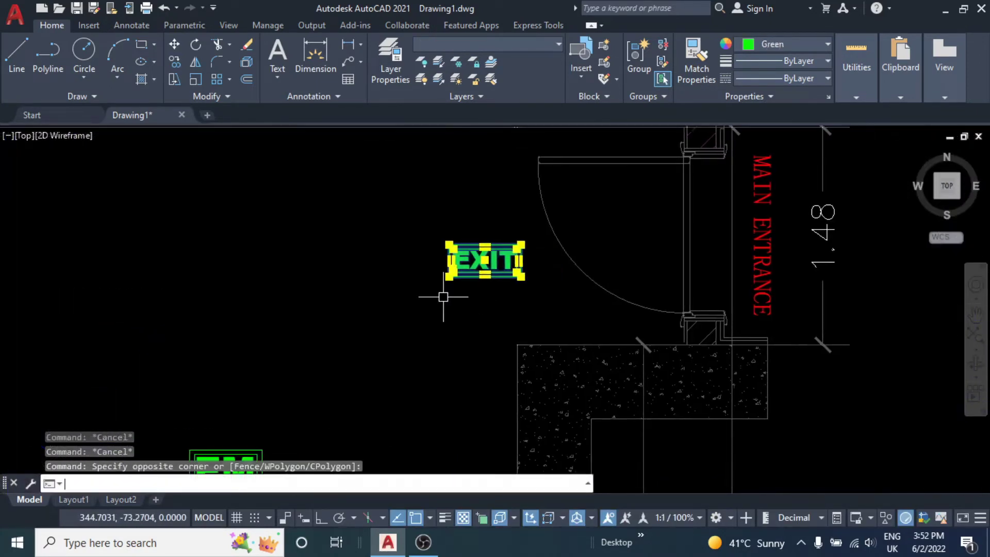
{"action": "type", "text": "ro"}
{"action": "key", "text": "Return"}
{"action": "left_click", "coordinate": [484, 260]}
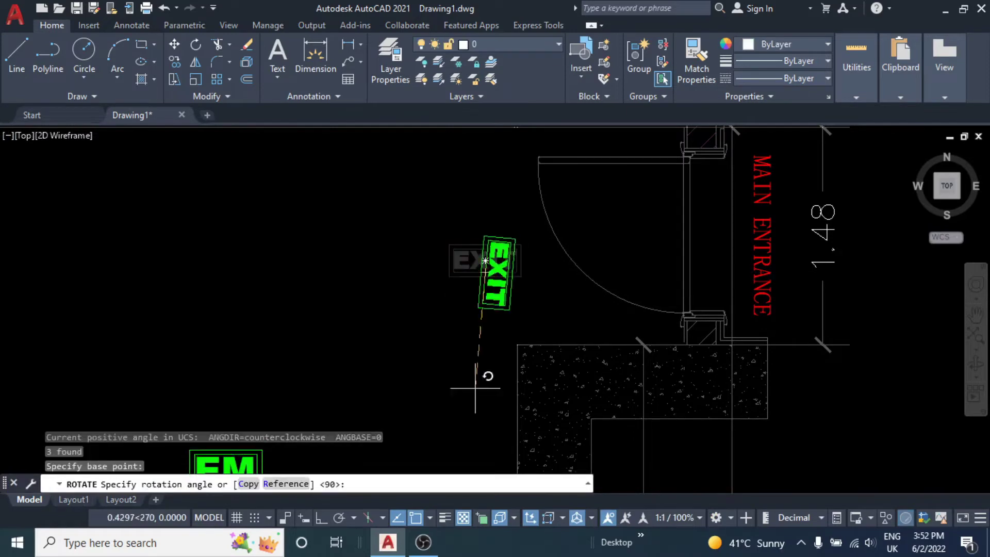
{"action": "left_click", "coordinate": [509, 376]}
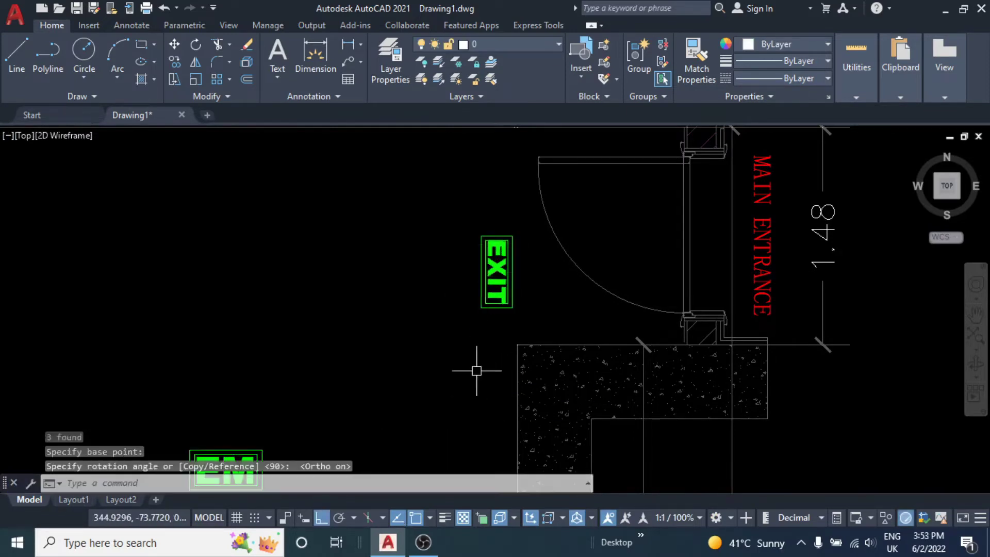
Step: Move the vertical EXIT sign beside the MAIN ENTRANCE door
{"action": "left_click_drag", "start_coordinate": [533, 307], "coordinate": [431, 276]}
{"action": "scroll", "coordinate": [413, 358], "scroll_direction": "up", "scroll_amount": 2}
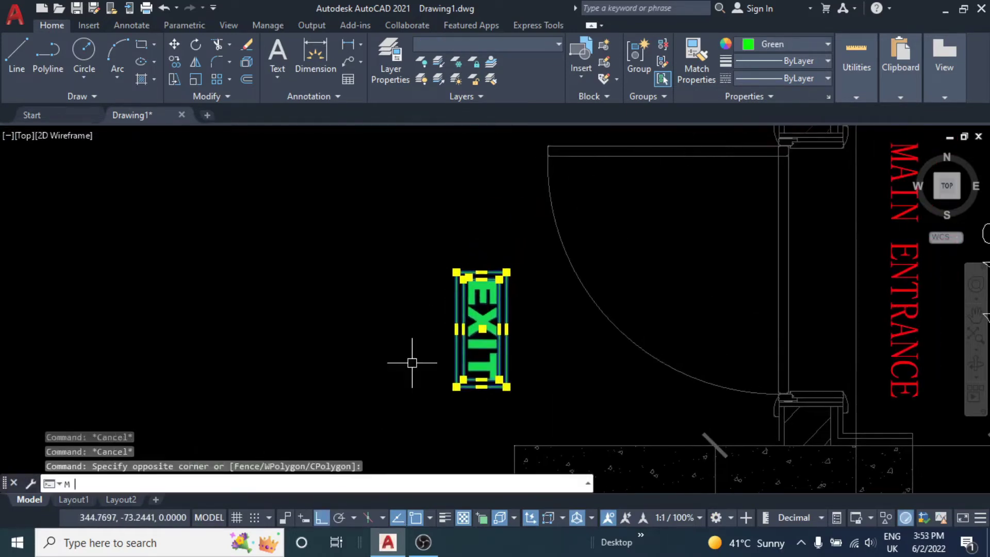
{"action": "type", "text": "m"}
{"action": "key", "text": "Return"}
{"action": "left_click", "coordinate": [456, 329]}
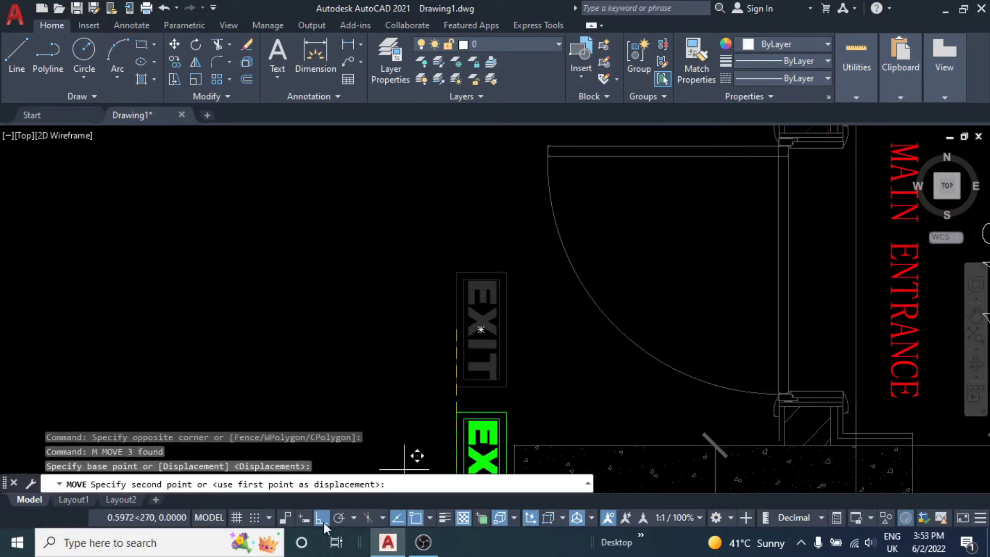
{"action": "scroll", "coordinate": [721, 255], "scroll_direction": "up", "scroll_amount": 2}
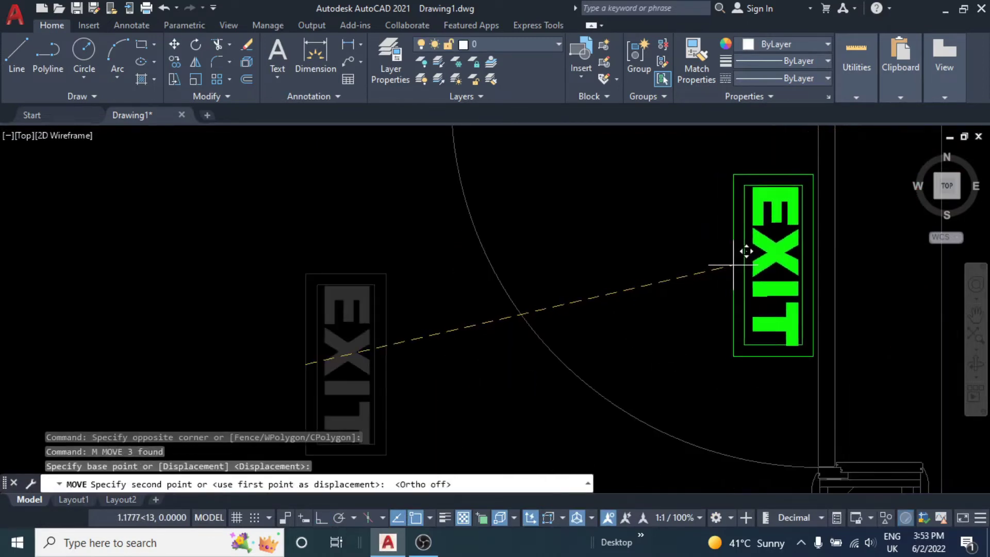
{"action": "scroll", "coordinate": [742, 258], "scroll_direction": "down", "scroll_amount": 4}
{"action": "scroll", "coordinate": [695, 269], "scroll_direction": "up", "scroll_amount": 4}
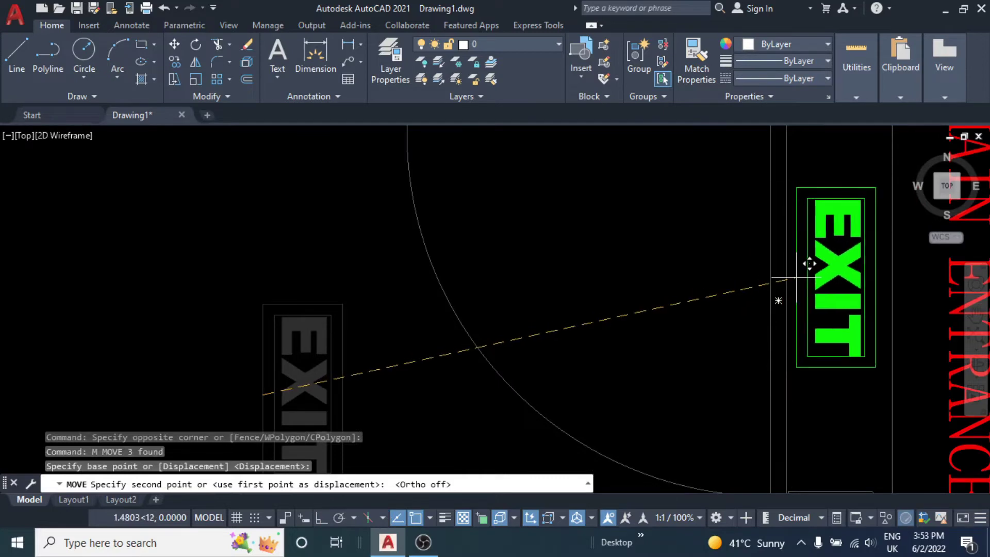
{"action": "left_click", "coordinate": [786, 274]}
{"action": "key", "text": "Escape"}
{"action": "key", "text": "Escape"}
Step: Nudge the EXIT sign flush against the entrance wall
{"action": "scroll", "coordinate": [778, 316], "scroll_direction": "down", "scroll_amount": 3}
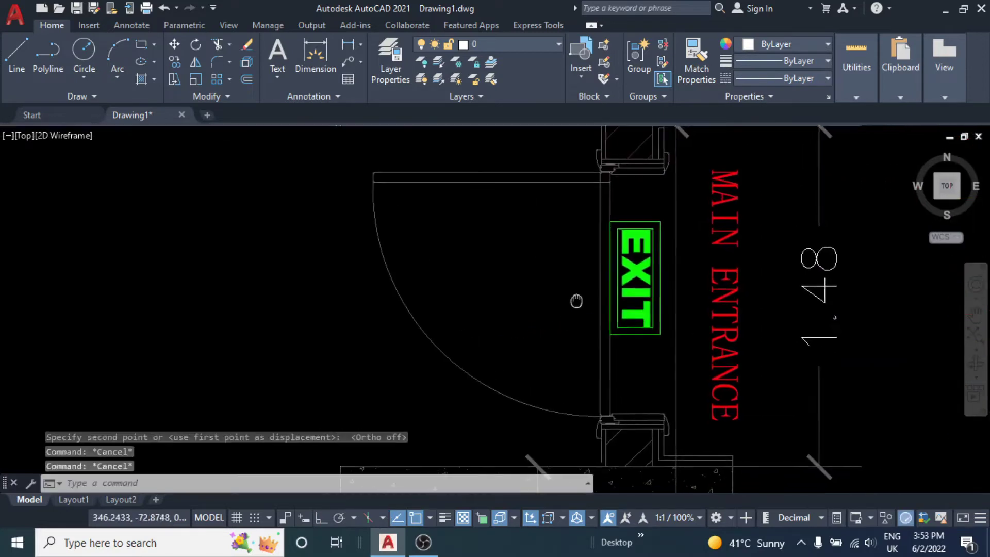
{"action": "scroll", "coordinate": [574, 298], "scroll_direction": "up", "scroll_amount": 3}
{"action": "left_click_drag", "start_coordinate": [665, 198], "coordinate": [603, 304]}
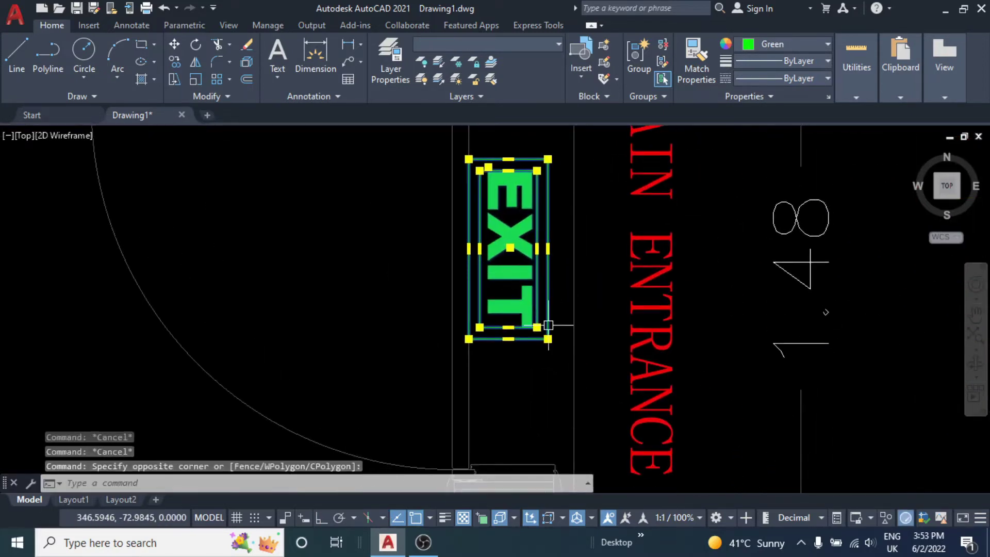
{"action": "type", "text": "m"}
{"action": "key", "text": "Return"}
{"action": "scroll", "coordinate": [536, 329], "scroll_direction": "up", "scroll_amount": 4}
{"action": "left_click", "coordinate": [511, 355]}
{"action": "left_click", "coordinate": [534, 347]}
{"action": "scroll", "coordinate": [578, 371], "scroll_direction": "down", "scroll_amount": 3}
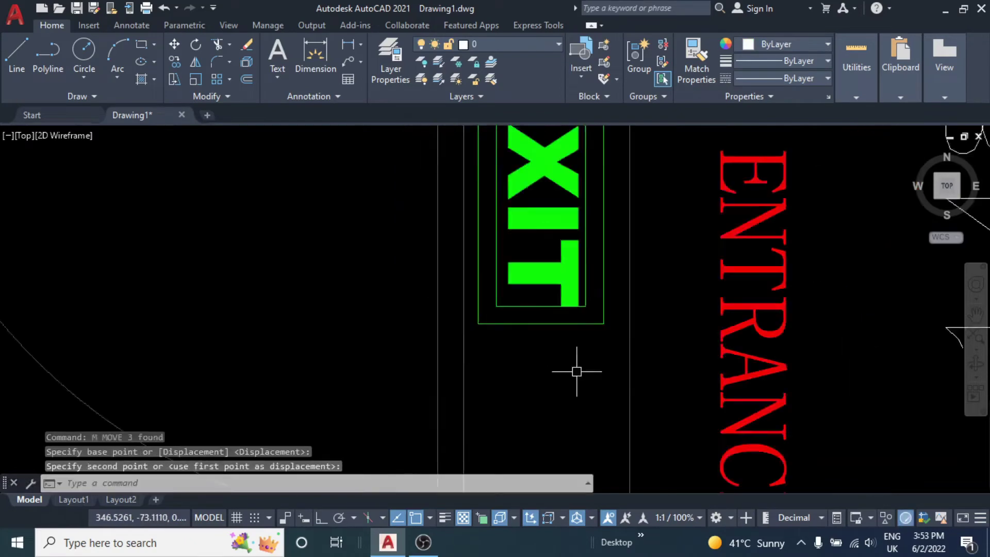
{"action": "scroll", "coordinate": [539, 316], "scroll_direction": "down", "scroll_amount": 3}
{"action": "scroll", "coordinate": [539, 315], "scroll_direction": "down", "scroll_amount": 3}
{"action": "mouse_move", "coordinate": [511, 295]}
{"action": "middle_mouse_down"}
{"action": "mouse_move", "coordinate": [470, 288]}
{"action": "mouse_move", "coordinate": [424, 254]}
{"action": "middle_mouse_up"}
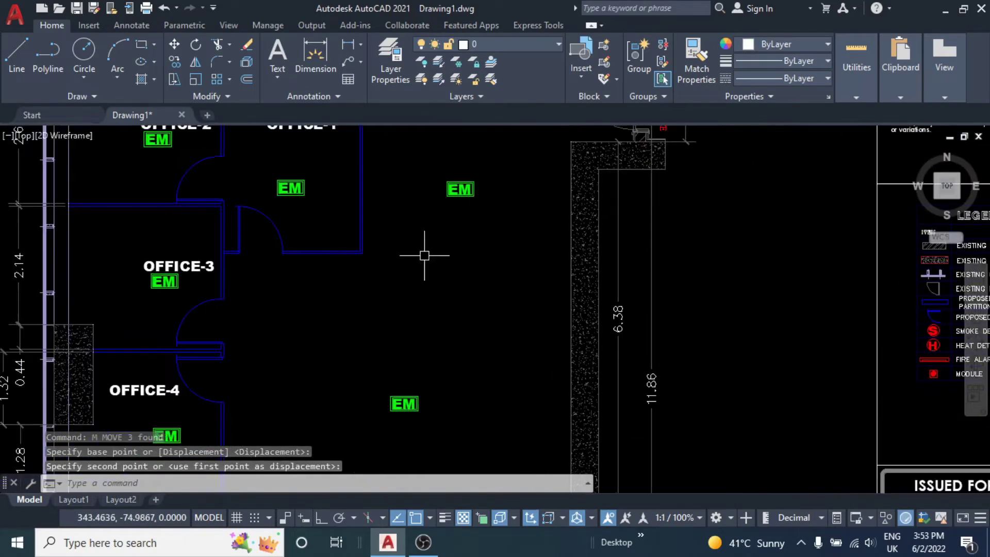
{"action": "scroll", "coordinate": [424, 254], "scroll_direction": "down", "scroll_amount": 2}
{"action": "mouse_move", "coordinate": [389, 397]}
{"action": "middle_mouse_down"}
{"action": "mouse_move", "coordinate": [467, 313]}
{"action": "mouse_move", "coordinate": [447, 276]}
{"action": "mouse_move", "coordinate": [403, 278]}
{"action": "mouse_move", "coordinate": [447, 328]}
{"action": "mouse_move", "coordinate": [446, 304]}
{"action": "mouse_move", "coordinate": [480, 323]}
{"action": "middle_mouse_up"}
Step: Draw an orthogonal wiring polyline from the Manager Room EM sign toward Office-4
{"action": "key", "text": "Escape"}
{"action": "type", "text": "pl"}
{"action": "key", "text": "Return"}
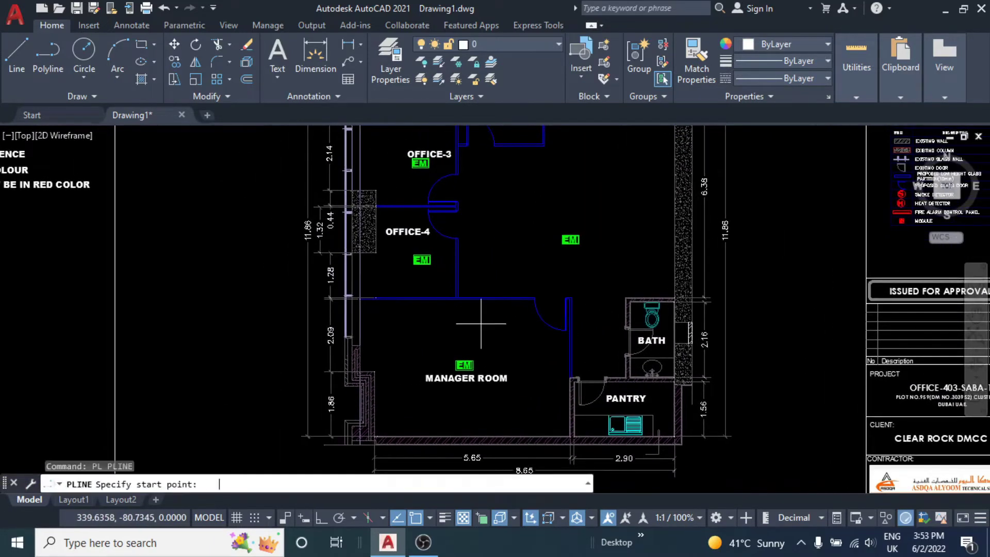
{"action": "scroll", "coordinate": [476, 341], "scroll_direction": "up", "scroll_amount": 4}
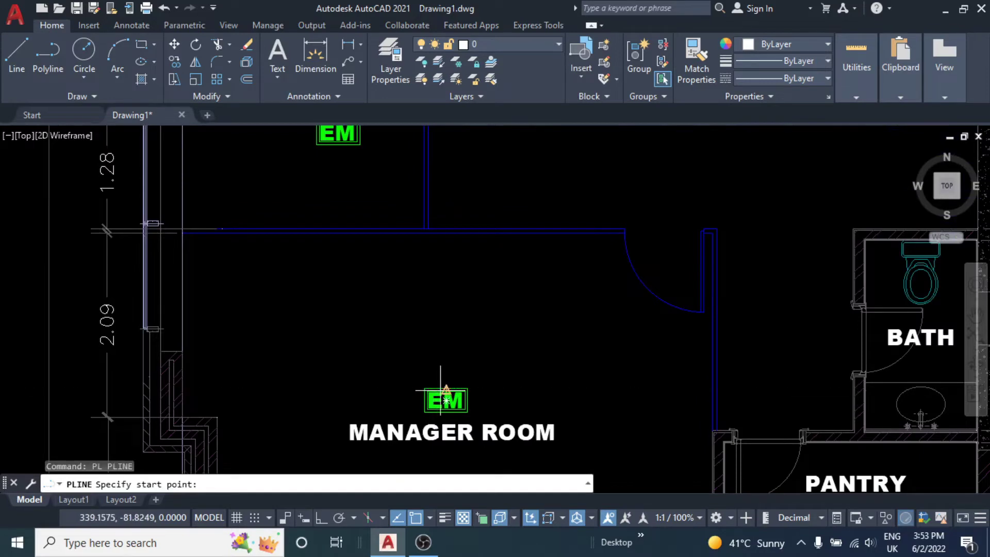
{"action": "left_click", "coordinate": [445, 390]}
{"action": "left_click", "coordinate": [321, 513]}
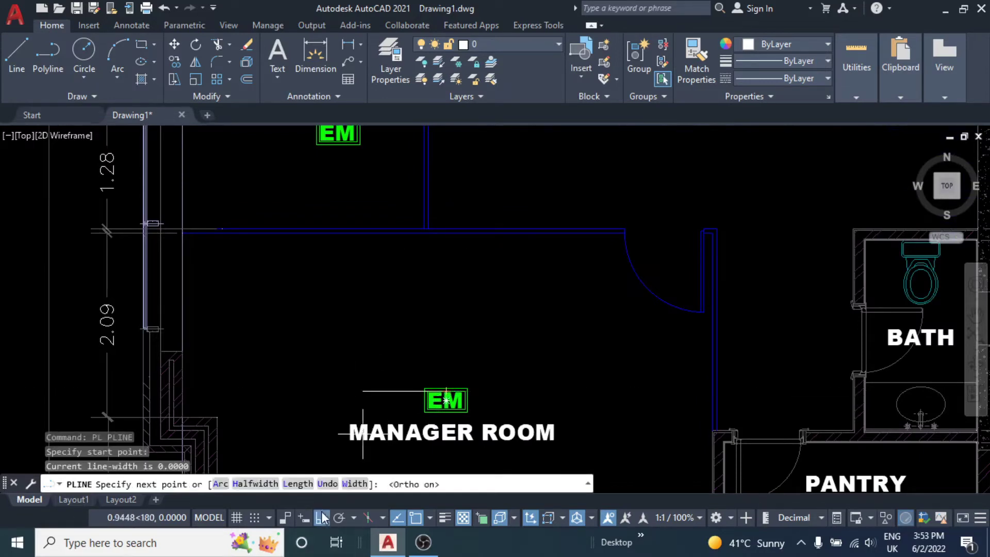
{"action": "middle_click_drag", "start_coordinate": [336, 295], "coordinate": [360, 299]}
{"action": "left_click", "coordinate": [313, 301]}
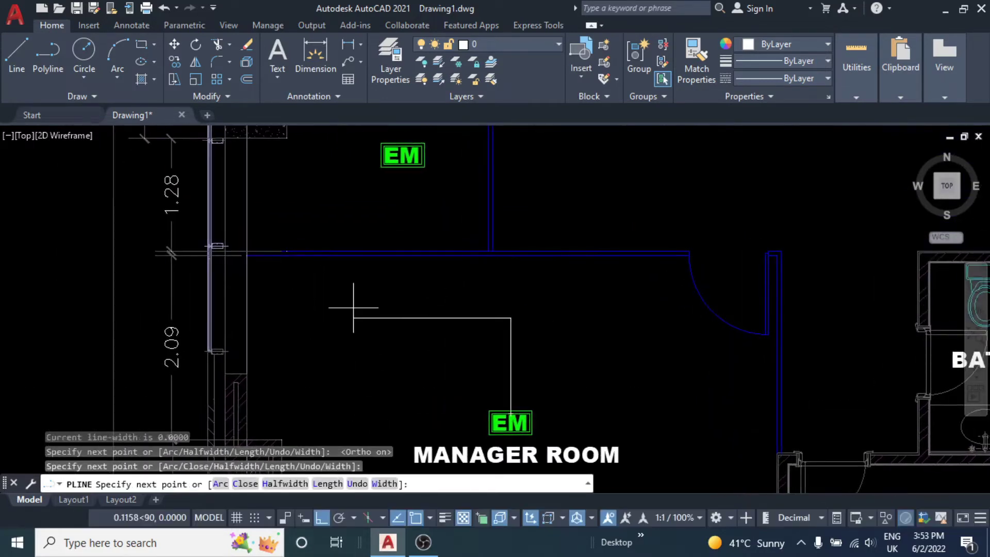
{"action": "key", "text": "Escape"}
Step: Run a vertical wire down from the Office-4 EM sign and trim the stub
{"action": "scroll", "coordinate": [437, 201], "scroll_direction": "up", "scroll_amount": 2}
{"action": "key", "text": "Return"}
{"action": "left_click", "coordinate": [445, 184]}
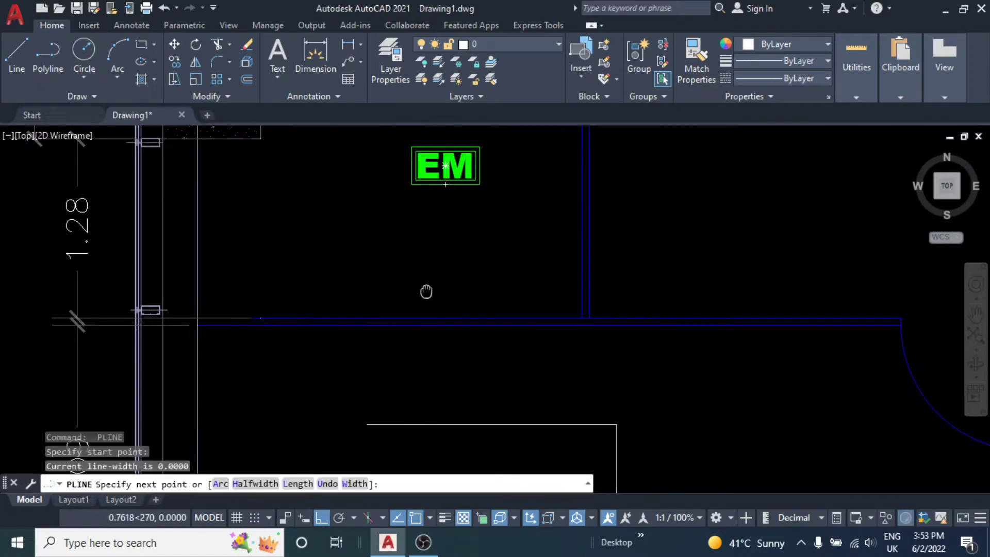
{"action": "middle_click_drag", "start_coordinate": [427, 290], "coordinate": [420, 163]}
{"action": "left_click", "coordinate": [458, 383]}
{"action": "key", "text": "Escape"}
{"action": "key", "text": "Escape"}
{"action": "type", "text": "tr"}
{"action": "key", "text": "Return"}
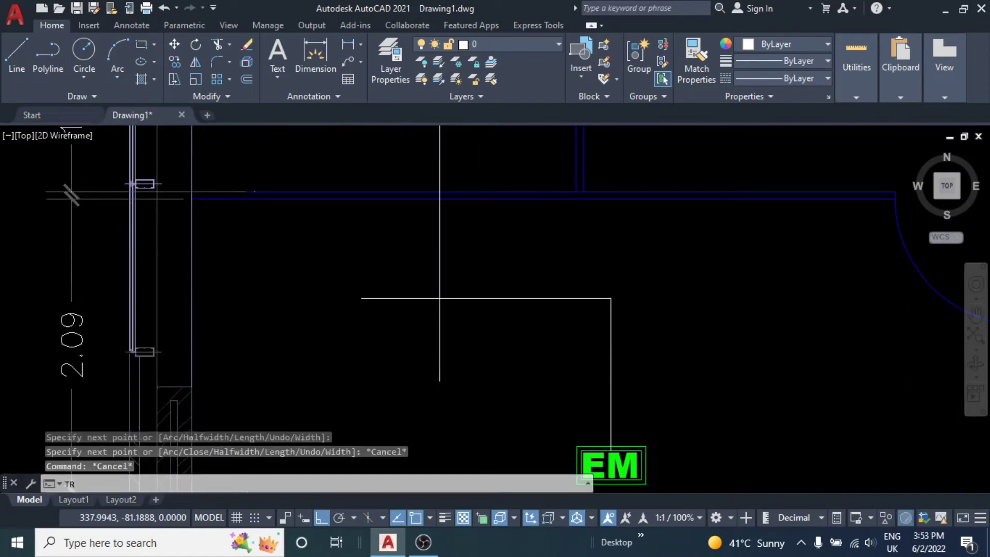
{"action": "left_click_drag", "start_coordinate": [447, 360], "coordinate": [410, 355]}
{"action": "key", "text": "Escape"}
{"action": "scroll", "coordinate": [412, 341], "scroll_direction": "down", "scroll_amount": 3}
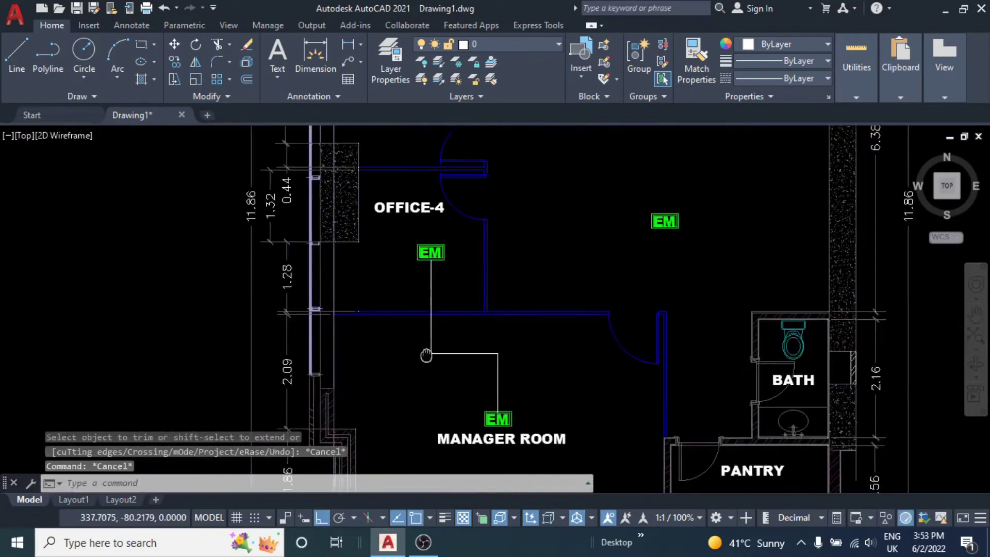
Step: Draw a horizontal wire from the Office-4 EM sign past the hallway EM sign
{"action": "key", "text": "Escape"}
{"action": "key", "text": "Escape"}
{"action": "type", "text": "pecify start point:"}
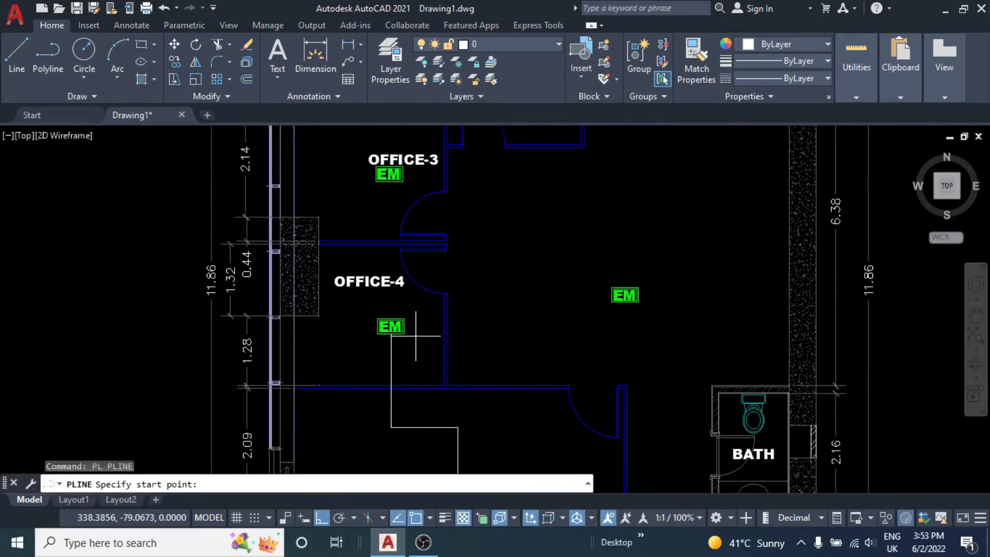
{"action": "scroll", "coordinate": [416, 336], "scroll_direction": "up", "scroll_amount": 2}
{"action": "left_click", "coordinate": [391, 324]}
{"action": "middle_click_drag", "start_coordinate": [812, 318], "coordinate": [515, 331]}
{"action": "left_click", "coordinate": [514, 340]}
{"action": "key", "text": "Escape"}
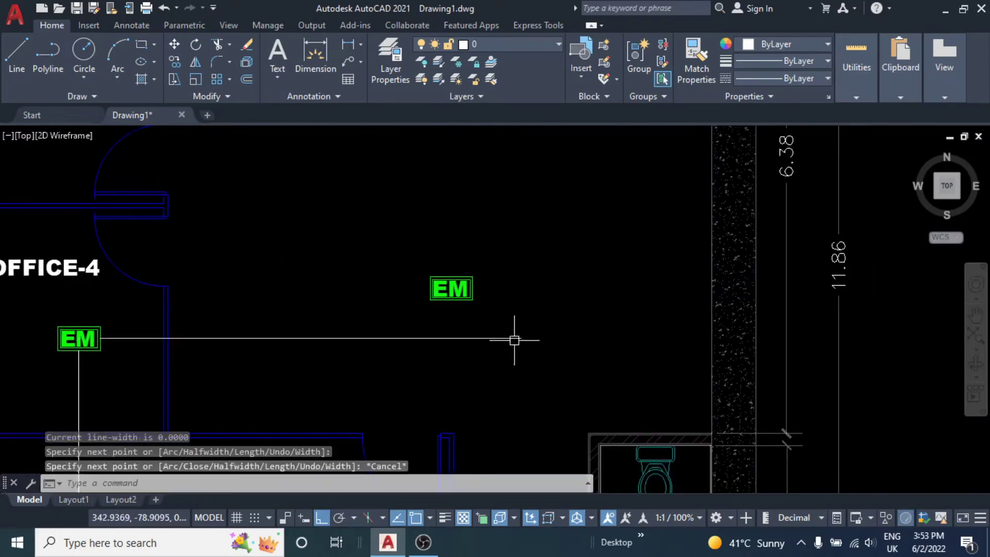
Step: Drop a vertical wire from the hallway EM sign and trim past the junction
{"action": "scroll", "coordinate": [422, 329], "scroll_direction": "up", "scroll_amount": 4}
{"action": "key", "text": "Return"}
{"action": "left_click", "coordinate": [499, 259]}
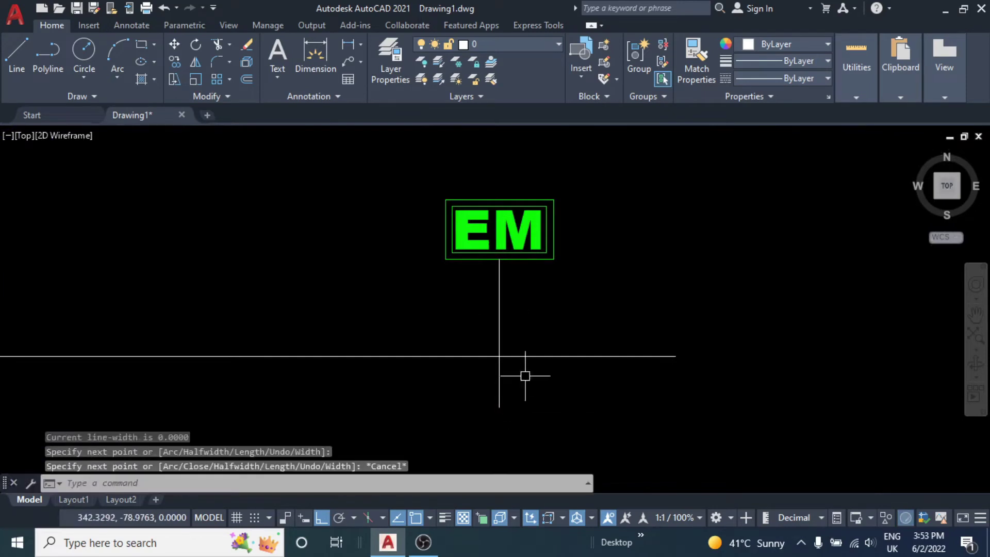
{"action": "middle_click_drag", "start_coordinate": [524, 375], "coordinate": [521, 310]}
{"action": "type", "text": "tr"}
{"action": "key", "text": "Return"}
{"action": "mouse_move", "coordinate": [533, 269]}
{"action": "left_mouse_down"}
{"action": "mouse_move", "coordinate": [524, 334]}
{"action": "mouse_move", "coordinate": [426, 334]}
{"action": "left_mouse_up"}
{"action": "key", "text": "Escape"}
Step: Add a wiring polyline segment left of the Office-4 EM sign
{"action": "scroll", "coordinate": [531, 316], "scroll_direction": "down", "scroll_amount": 2}
{"action": "middle_click_drag", "start_coordinate": [530, 316], "coordinate": [576, 357]}
{"action": "type", "text": "p"}
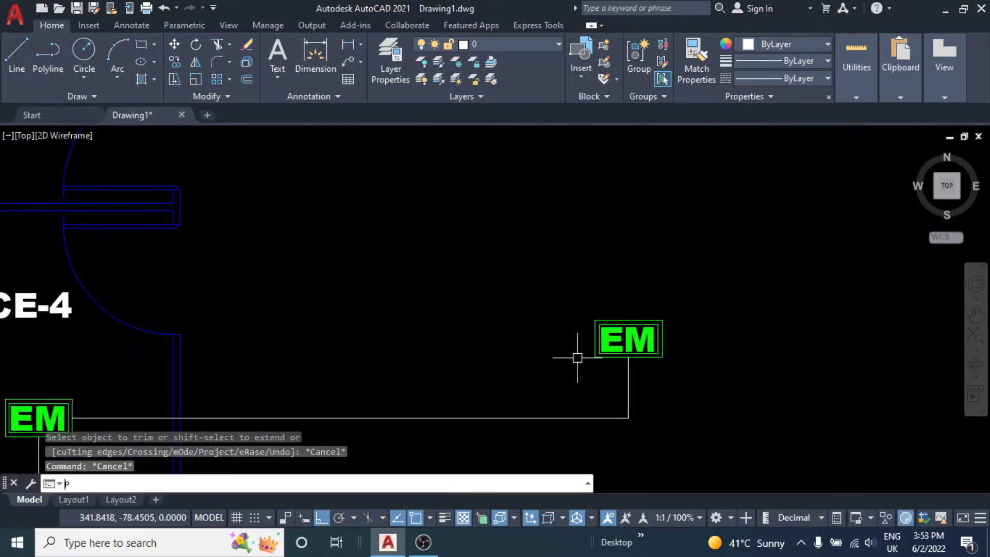
{"action": "type", "text": "l"}
{"action": "key", "text": "Return"}
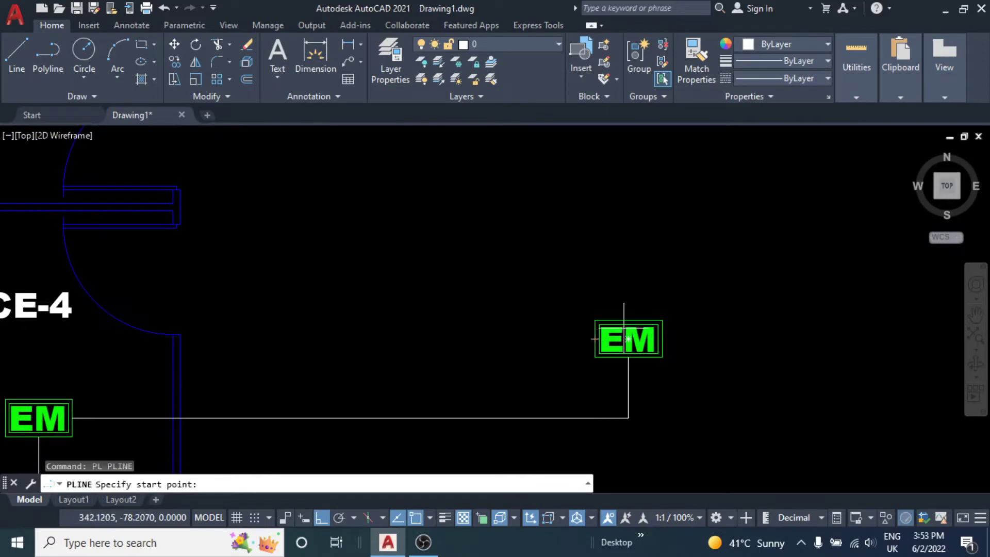
{"action": "scroll", "coordinate": [593, 337], "scroll_direction": "down", "scroll_amount": 3}
{"action": "scroll", "coordinate": [608, 347], "scroll_direction": "up", "scroll_amount": 3}
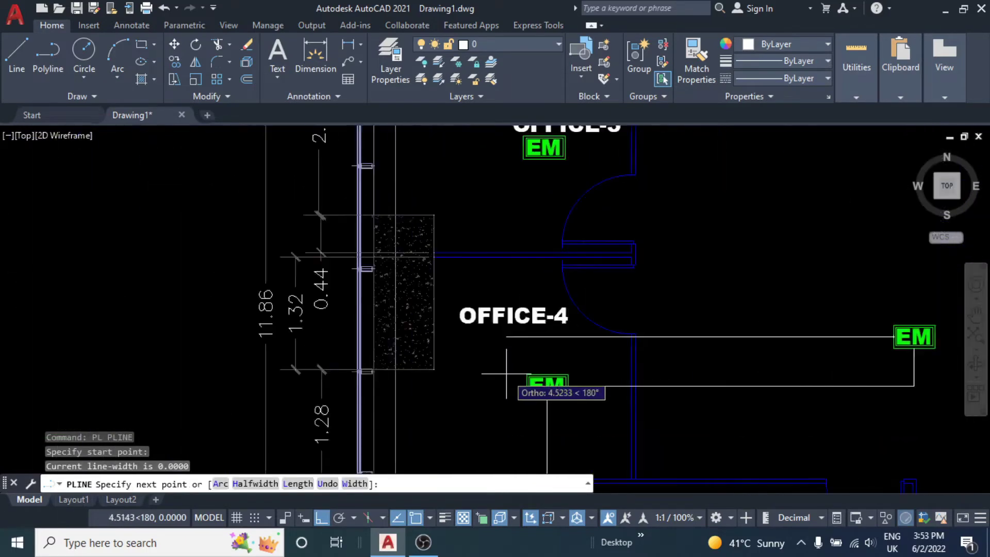
{"action": "scroll", "coordinate": [512, 350], "scroll_direction": "up", "scroll_amount": 1}
{"action": "left_click", "coordinate": [512, 347]}
{"action": "key", "text": "Escape"}
Step: Start a new wiring polyline at the OFFICE-3 EM sign
{"action": "scroll", "coordinate": [443, 298], "scroll_direction": "down", "scroll_amount": 1}
{"action": "middle_click_drag", "start_coordinate": [443, 298], "coordinate": [424, 389]}
{"action": "scroll", "coordinate": [469, 277], "scroll_direction": "up", "scroll_amount": 4}
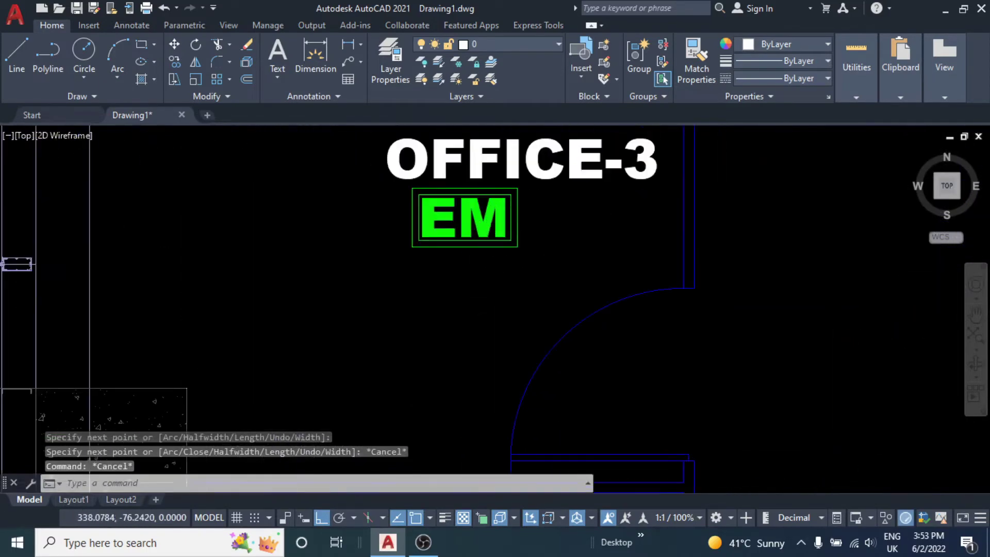
{"action": "key", "text": "Return"}
{"action": "left_click", "coordinate": [465, 248]}
{"action": "scroll", "coordinate": [442, 172], "scroll_direction": "down", "scroll_amount": 3}
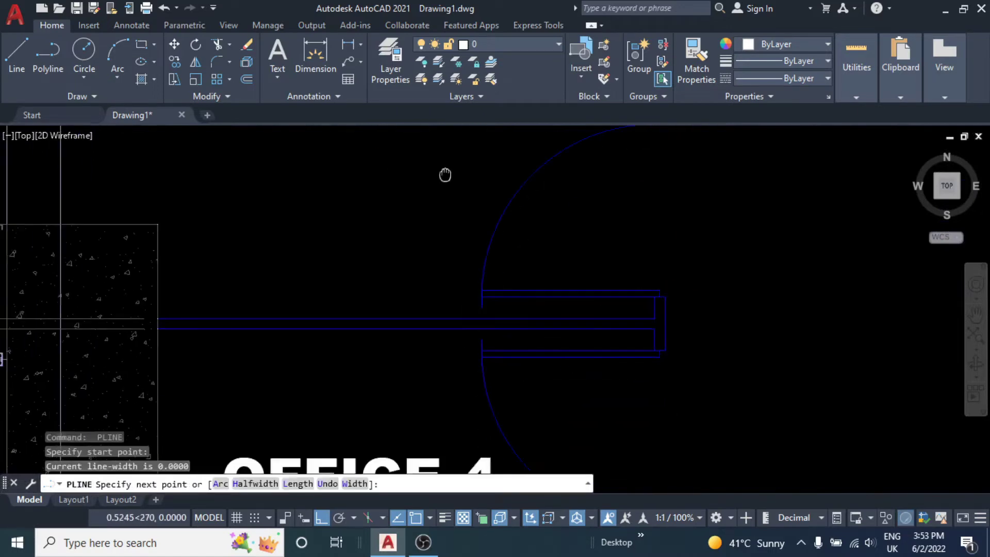
{"action": "scroll", "coordinate": [459, 331], "scroll_direction": "up", "scroll_amount": 2}
Step: End the current wire and fillet the wiring corner below the OFFICE-4 label
{"action": "key", "text": "Escape"}
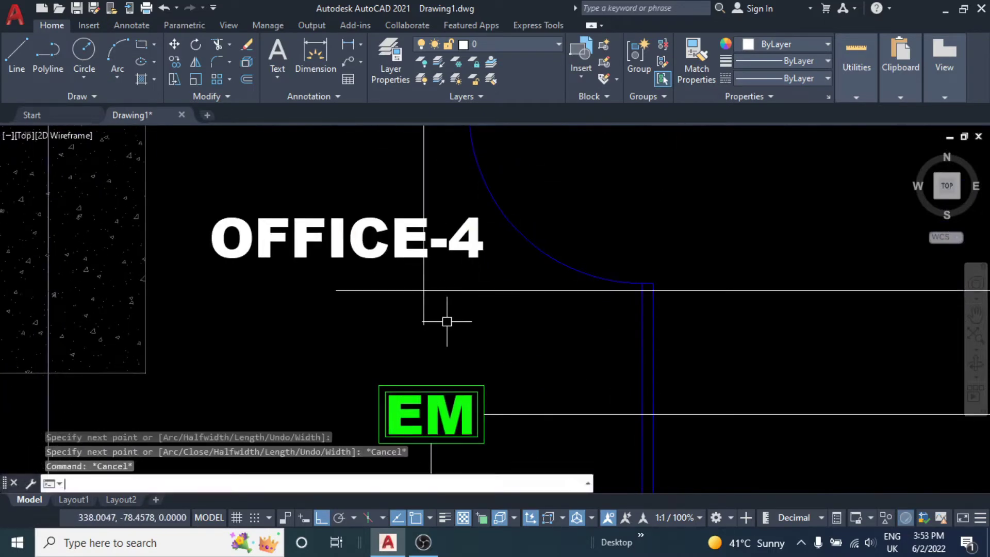
{"action": "type", "text": "f"}
{"action": "key", "text": "Return"}
{"action": "left_click", "coordinate": [423, 280]}
{"action": "left_click", "coordinate": [459, 286]}
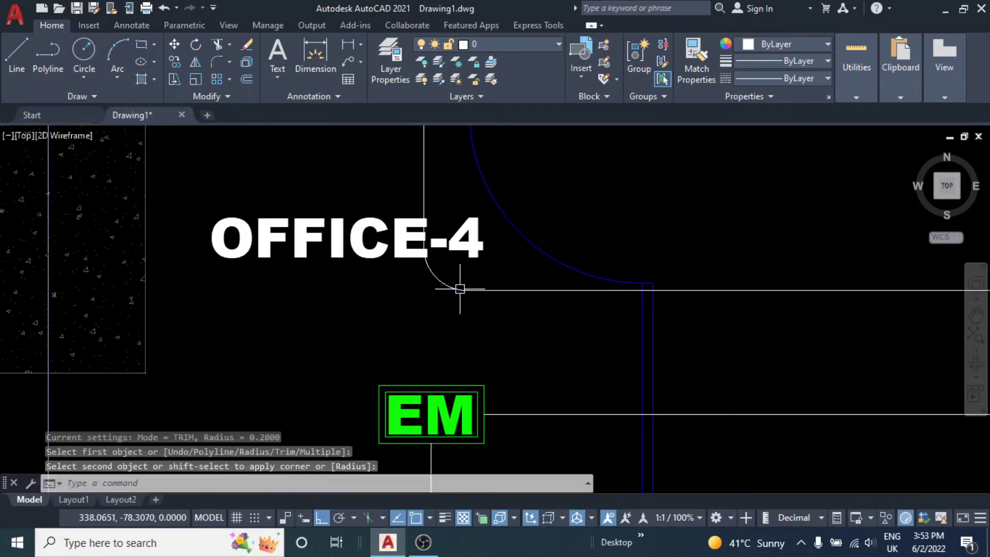
{"action": "scroll", "coordinate": [453, 283], "scroll_direction": "down", "scroll_amount": 3}
{"action": "scroll", "coordinate": [402, 323], "scroll_direction": "up", "scroll_amount": 4}
{"action": "middle_click_drag", "start_coordinate": [401, 322], "coordinate": [439, 151]}
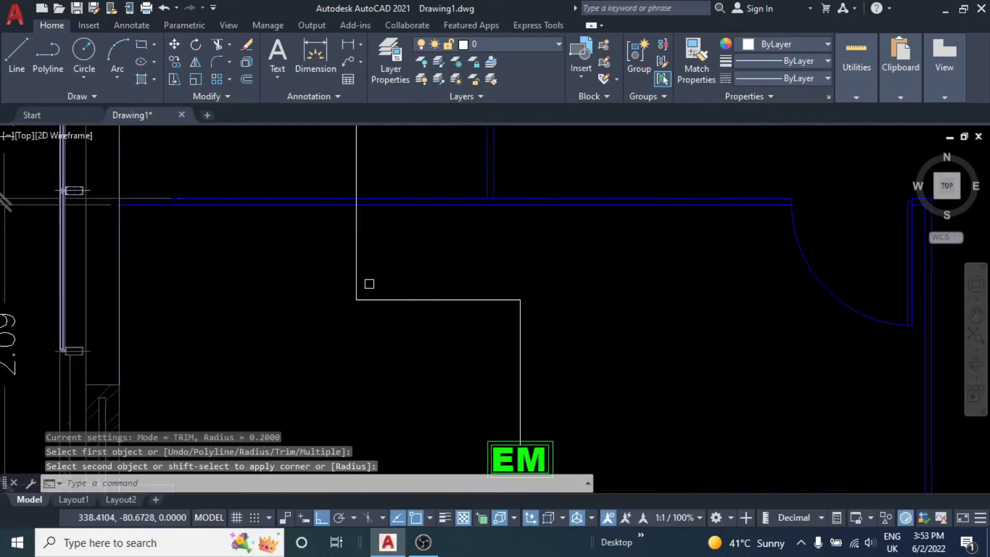
Step: Fillet the wiring corners near the lower EM sign and at the wiring jog
{"action": "key", "text": "Return"}
{"action": "left_click", "coordinate": [356, 271]}
{"action": "left_click", "coordinate": [398, 300]}
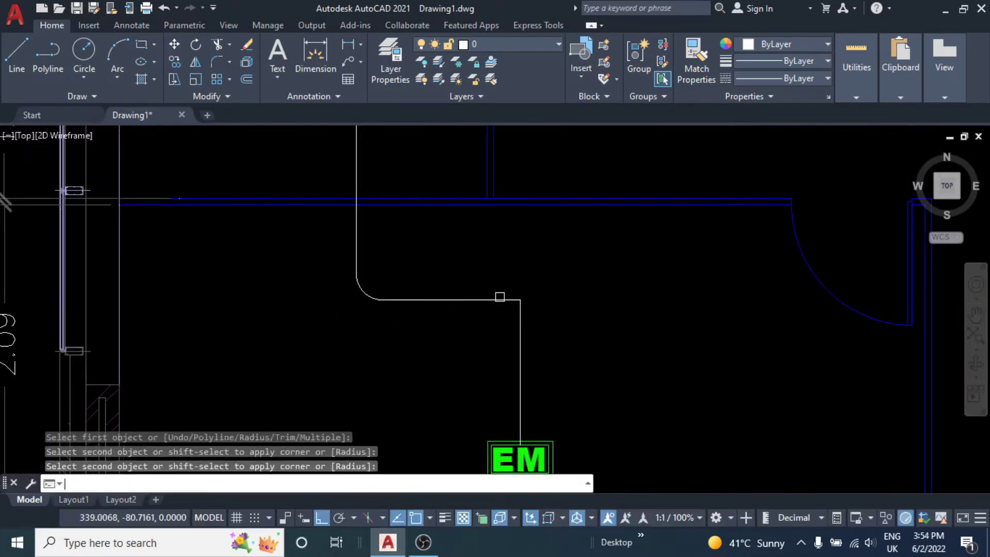
{"action": "key", "text": "Return"}
{"action": "left_click", "coordinate": [492, 300]}
{"action": "left_click", "coordinate": [516, 324]}
{"action": "scroll", "coordinate": [517, 327], "scroll_direction": "down", "scroll_amount": 3}
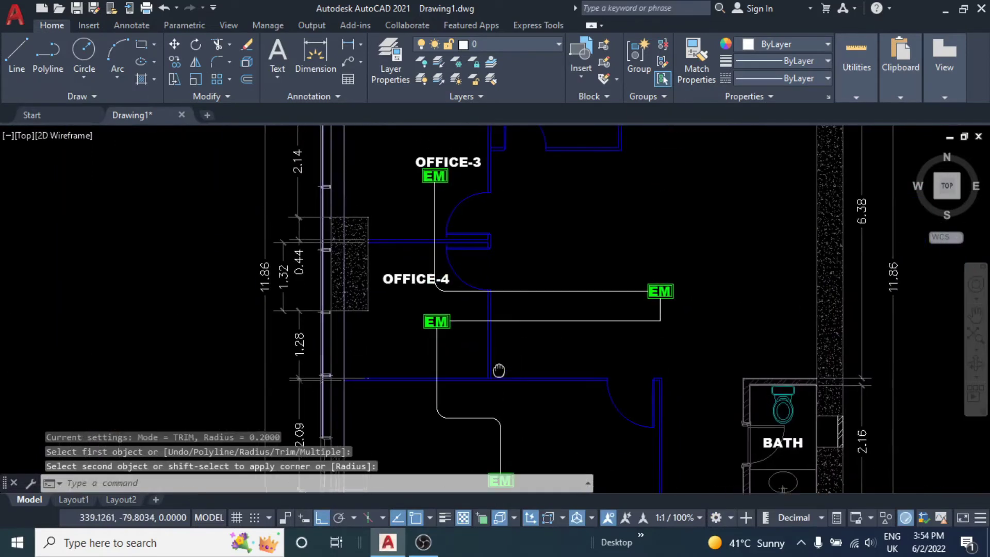
{"action": "mouse_move", "coordinate": [499, 371]}
{"action": "middle_mouse_down"}
{"action": "mouse_move", "coordinate": [509, 338]}
{"action": "mouse_move", "coordinate": [478, 299]}
{"action": "middle_mouse_up"}
{"action": "scroll", "coordinate": [479, 299], "scroll_direction": "up", "scroll_amount": 2}
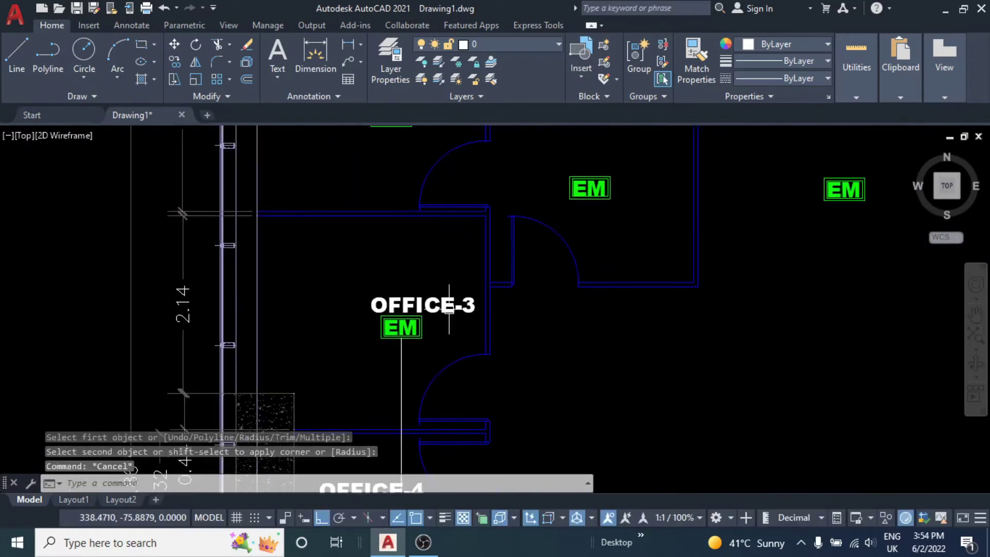
Step: Draw a wiring polyline from the OFFICE-3 EM sign across to OFFICE-2
{"action": "type", "text": "pl"}
{"action": "key", "text": "Return"}
{"action": "scroll", "coordinate": [372, 324], "scroll_direction": "up", "scroll_amount": 2}
{"action": "left_click", "coordinate": [387, 325]}
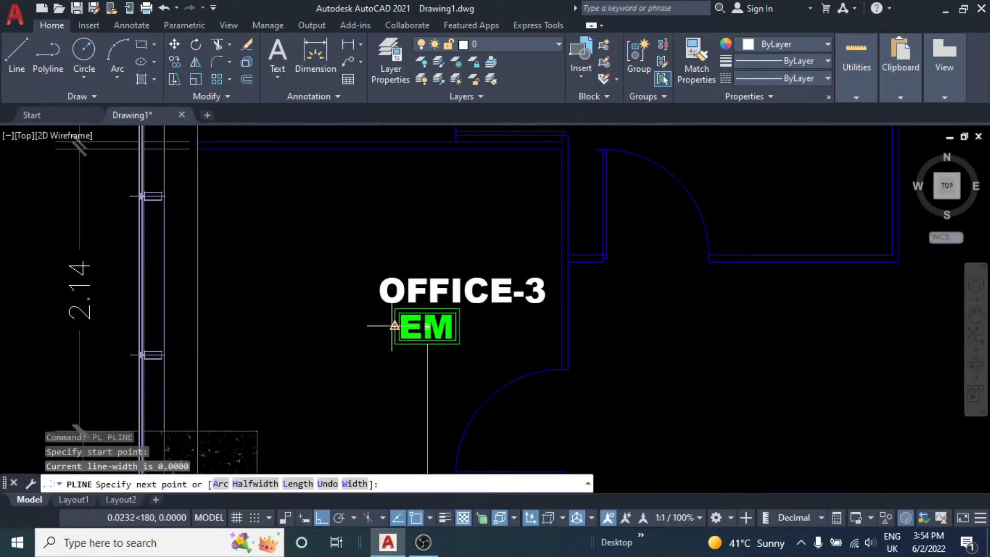
{"action": "middle_click_drag", "start_coordinate": [334, 330], "coordinate": [420, 392]}
{"action": "left_click", "coordinate": [418, 383]}
{"action": "scroll", "coordinate": [431, 224], "scroll_direction": "down", "scroll_amount": 3}
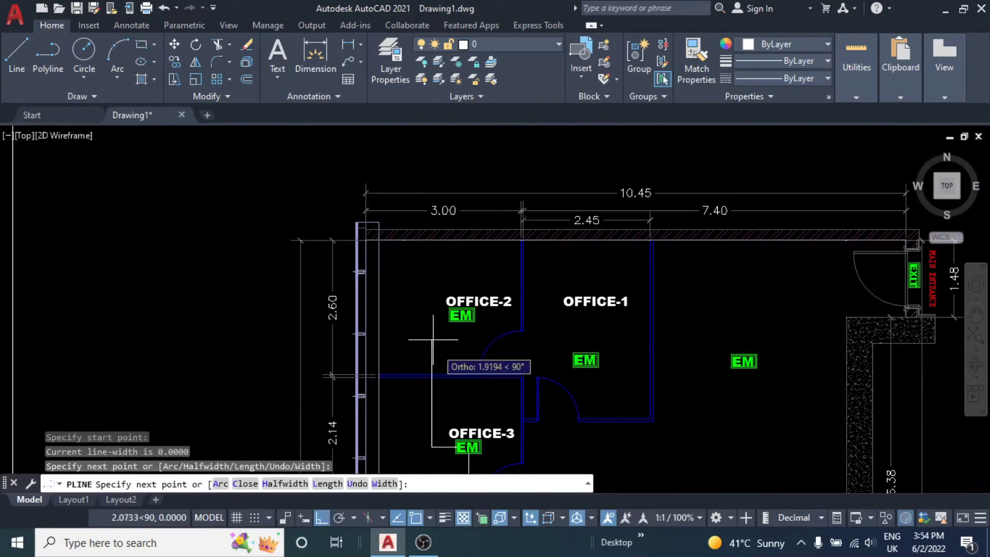
{"action": "scroll", "coordinate": [424, 331], "scroll_direction": "up", "scroll_amount": 4}
{"action": "left_click", "coordinate": [420, 272]}
{"action": "key", "text": "Escape"}
{"action": "middle_click_drag", "start_coordinate": [420, 272], "coordinate": [471, 353]}
Step: Run a wire left from the OFFICE-2 EM sign and fillet its corner
{"action": "key", "text": "Return"}
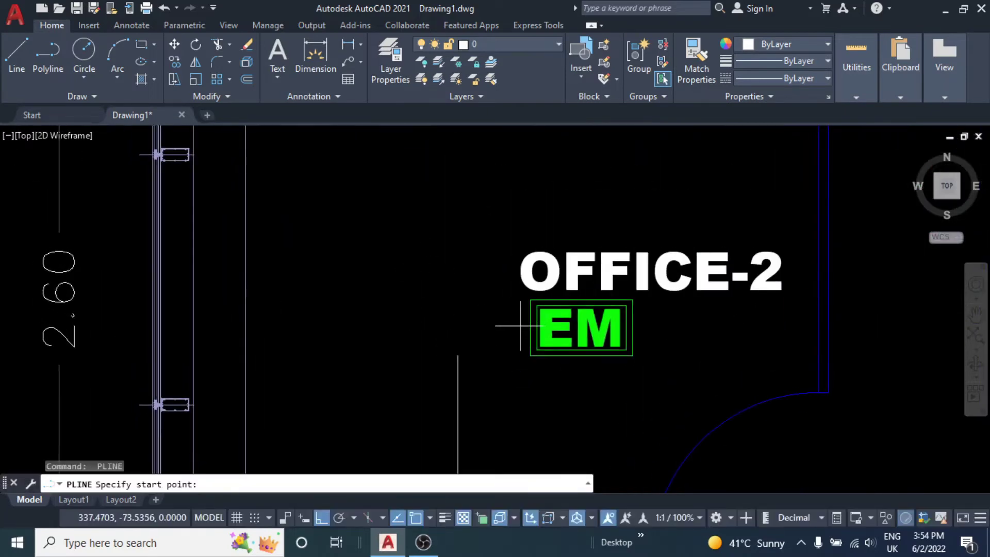
{"action": "left_click", "coordinate": [530, 327]}
{"action": "left_click", "coordinate": [388, 343]}
{"action": "key", "text": "Escape"}
{"action": "type", "text": "f"}
{"action": "key", "text": "Return"}
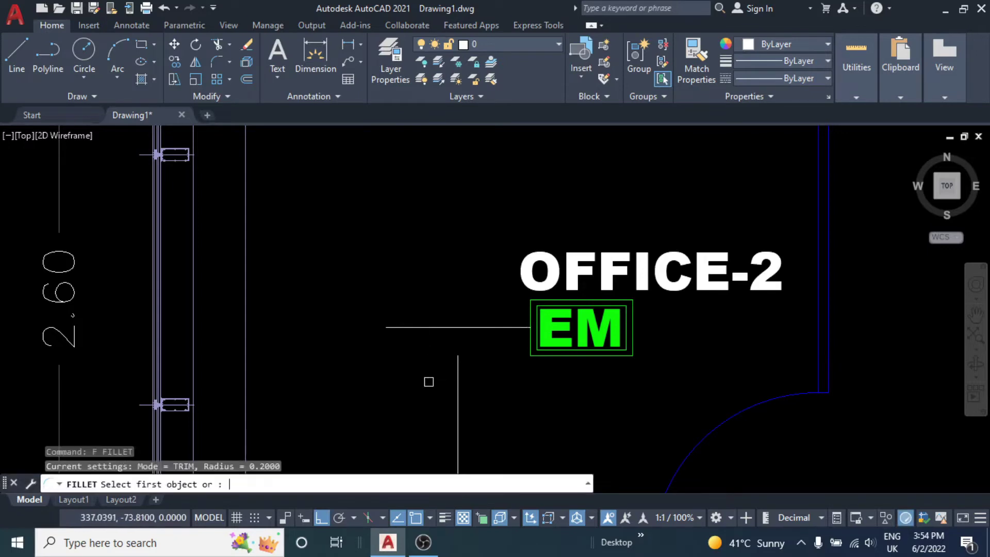
{"action": "left_click", "coordinate": [457, 372]}
{"action": "left_click", "coordinate": [479, 327]}
{"action": "scroll", "coordinate": [481, 329], "scroll_direction": "down", "scroll_amount": 4}
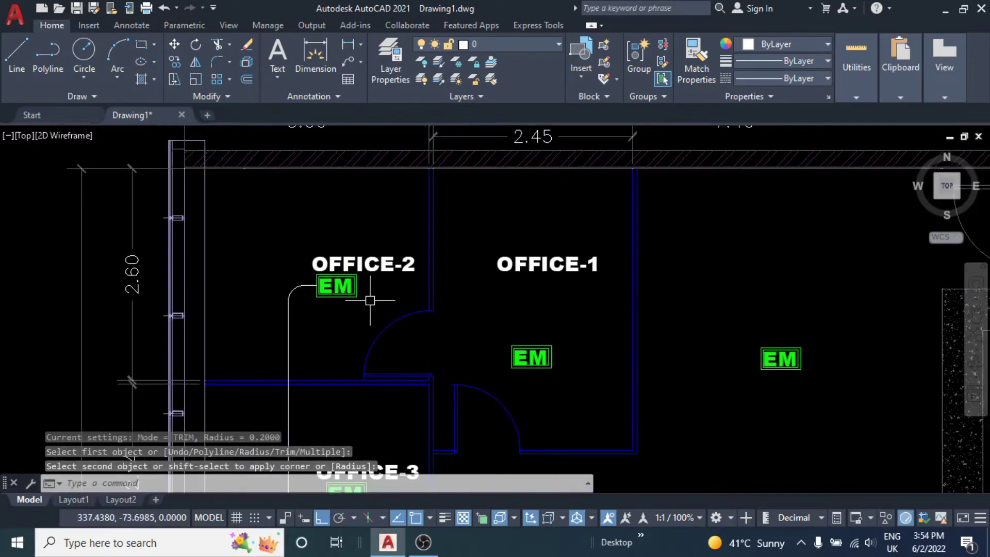
{"action": "middle_click_drag", "start_coordinate": [348, 297], "coordinate": [389, 293]}
{"action": "key", "text": "Escape"}
Step: Draw wires down from the OFFICE-2 EM sign and left from the OFFICE-1 EM sign
{"action": "type", "text": "pl"}
{"action": "key", "text": "Return"}
{"action": "scroll", "coordinate": [389, 294], "scroll_direction": "up", "scroll_amount": 3}
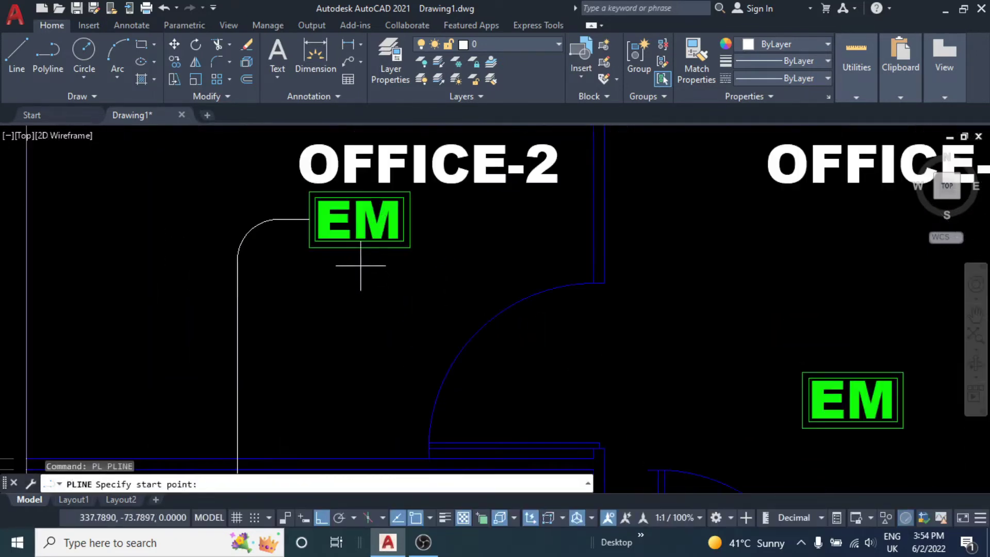
{"action": "left_click", "coordinate": [359, 247]}
{"action": "scroll", "coordinate": [353, 250], "scroll_direction": "down", "scroll_amount": 2}
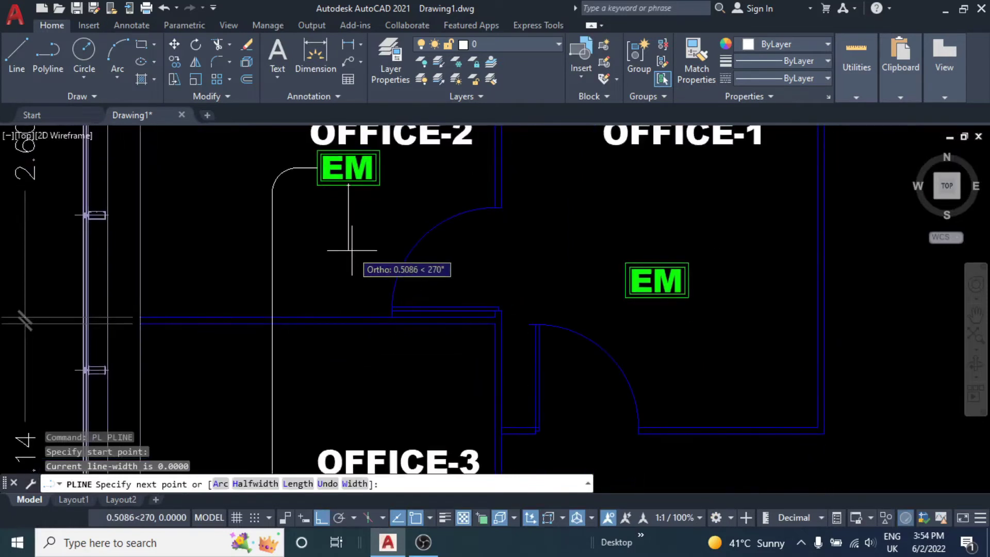
{"action": "left_click", "coordinate": [359, 274]}
{"action": "key", "text": "Return"}
{"action": "key", "text": "Return"}
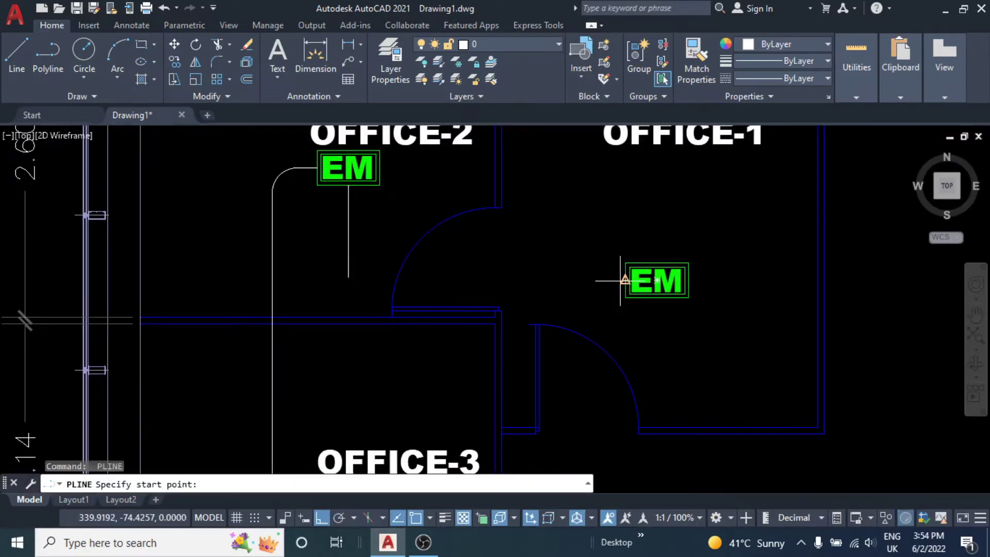
{"action": "left_click", "coordinate": [624, 280]}
{"action": "left_click", "coordinate": [309, 286]}
{"action": "scroll", "coordinate": [309, 286], "scroll_direction": "up", "scroll_amount": 3}
{"action": "key", "text": "Escape"}
Step: Fillet the corner where the wiring joins the OFFICE-1 line
{"action": "type", "text": "F"}
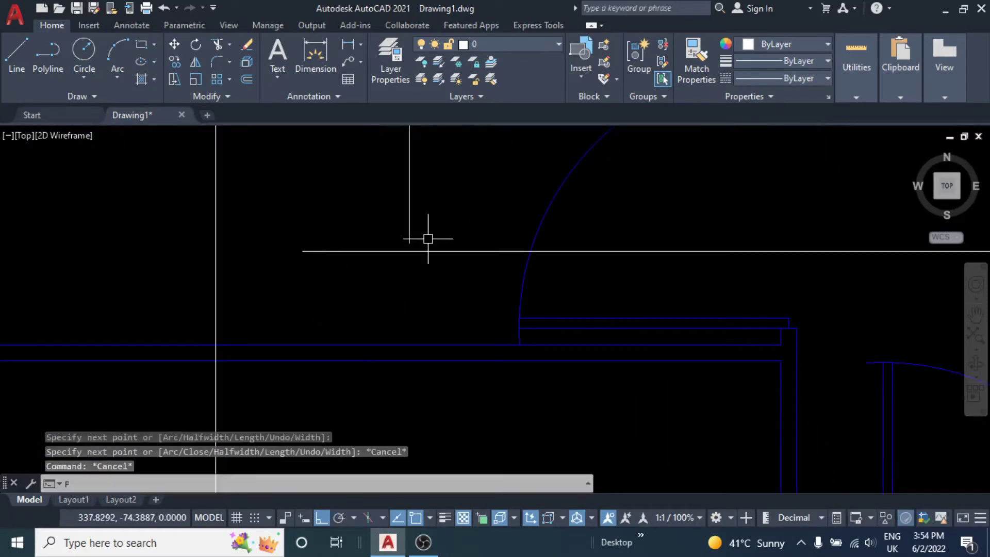
{"action": "key", "text": "Return"}
{"action": "left_click", "coordinate": [408, 204]}
{"action": "left_click", "coordinate": [440, 249]}
{"action": "scroll", "coordinate": [494, 273], "scroll_direction": "down", "scroll_amount": 3}
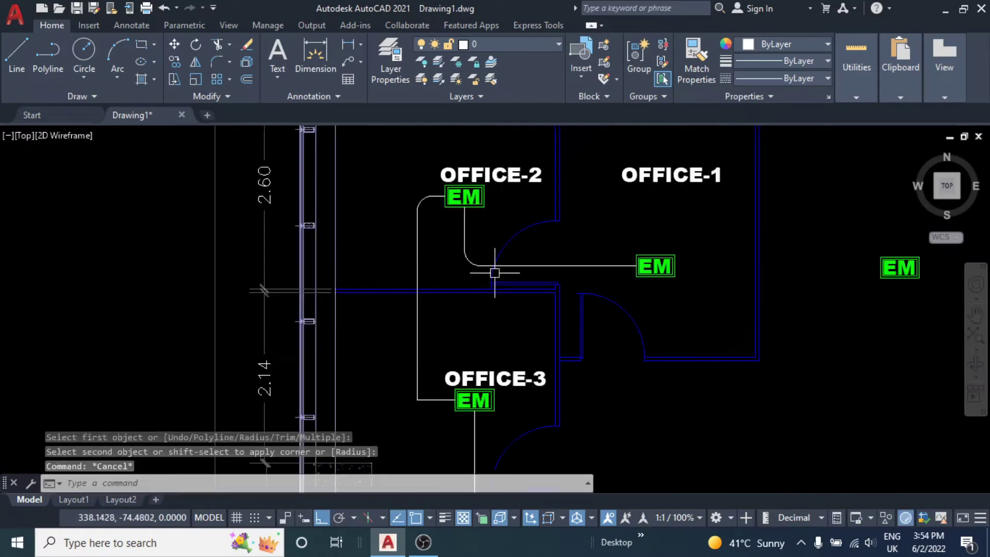
{"action": "scroll", "coordinate": [494, 273], "scroll_direction": "down", "scroll_amount": 2}
{"action": "middle_click_drag", "start_coordinate": [475, 270], "coordinate": [441, 285]}
Step: Draw a wire from the OFFICE-1 EM sign's edge toward the EM sign on the right
{"action": "type", "text": "PL"}
{"action": "key", "text": "Return"}
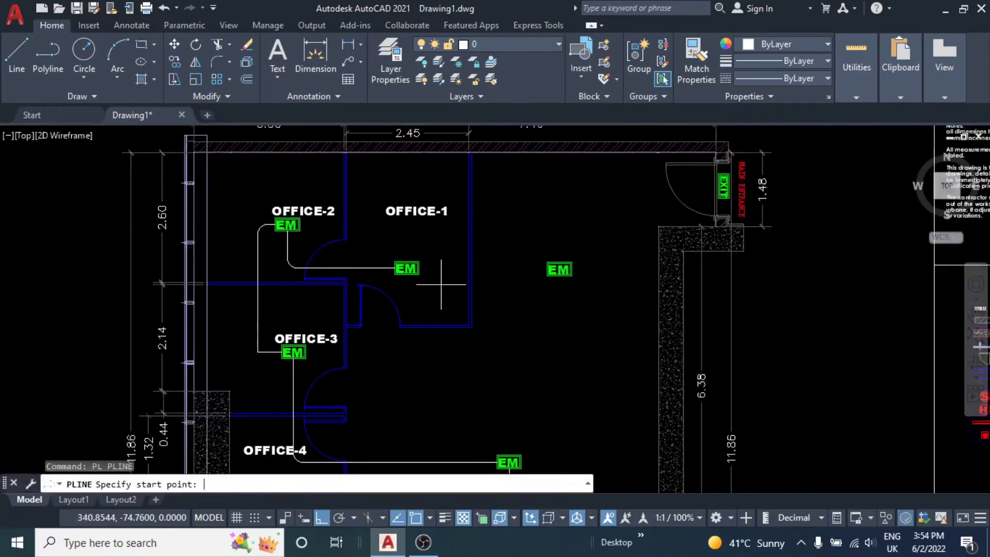
{"action": "scroll", "coordinate": [432, 272], "scroll_direction": "up", "scroll_amount": 4}
{"action": "left_click", "coordinate": [400, 262]}
{"action": "scroll", "coordinate": [670, 248], "scroll_direction": "up", "scroll_amount": 4}
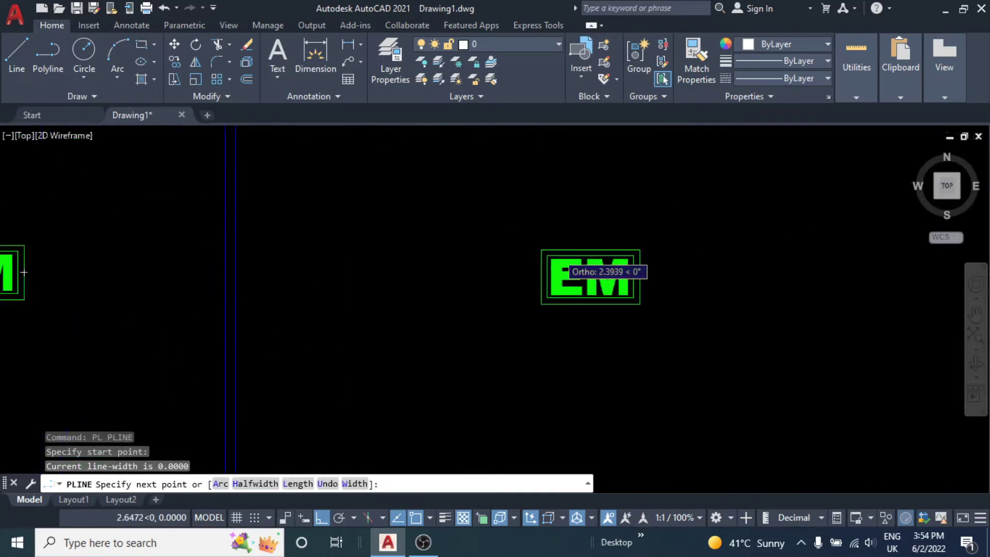
{"action": "left_click", "coordinate": [400, 281]}
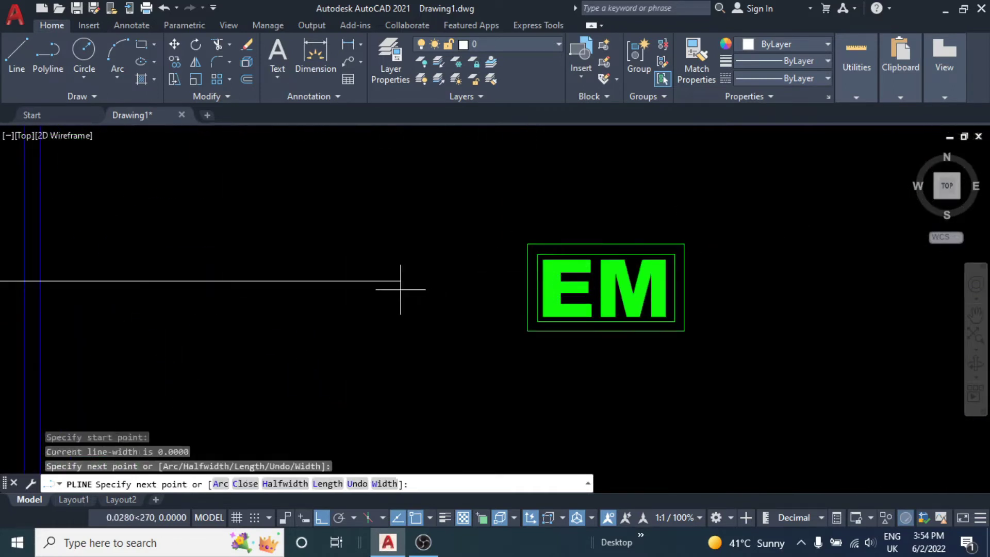
{"action": "key", "text": "Escape"}
Step: Draw a wiring jog that drops below the right-hand EM sign and runs back left
{"action": "type", "text": "PL"}
{"action": "key", "text": "Return"}
{"action": "middle_click_drag", "start_coordinate": [595, 294], "coordinate": [564, 227]}
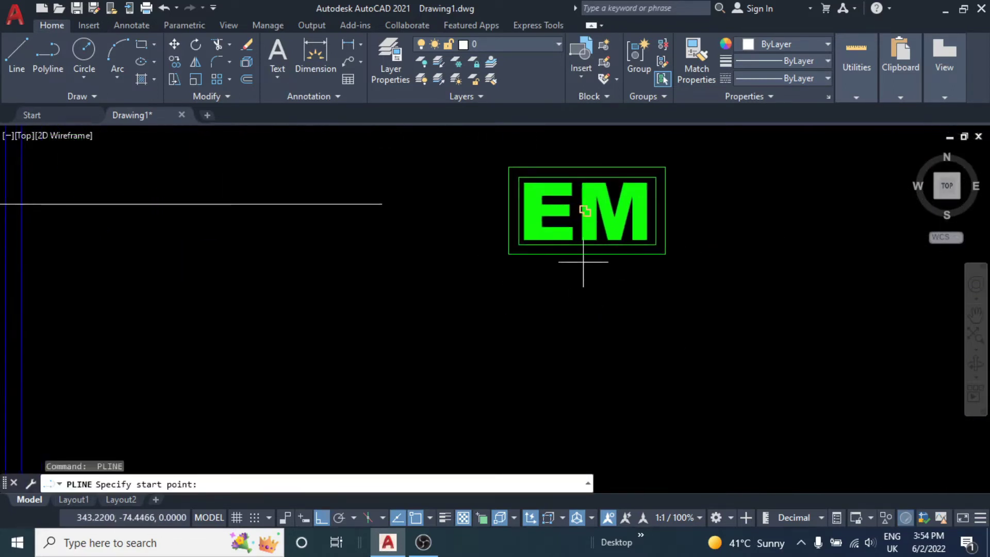
{"action": "left_click", "coordinate": [583, 258]}
{"action": "scroll", "coordinate": [578, 276], "scroll_direction": "down", "scroll_amount": 2}
{"action": "scroll", "coordinate": [585, 283], "scroll_direction": "down", "scroll_amount": 4}
{"action": "scroll", "coordinate": [577, 272], "scroll_direction": "down", "scroll_amount": 2}
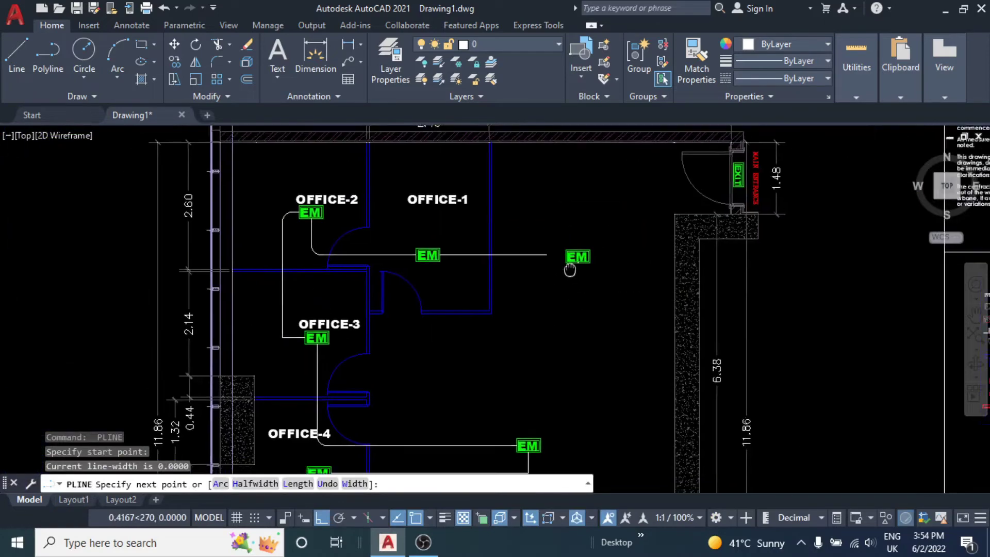
{"action": "middle_click_drag", "start_coordinate": [577, 271], "coordinate": [569, 237]}
{"action": "left_click", "coordinate": [563, 235]}
{"action": "left_click", "coordinate": [494, 236]}
{"action": "key", "text": "Escape"}
Step: Add a straight line joining the jog up to the horizontal wiring run
{"action": "key", "text": "Escape"}
{"action": "middle_click_drag", "start_coordinate": [515, 214], "coordinate": [530, 239]}
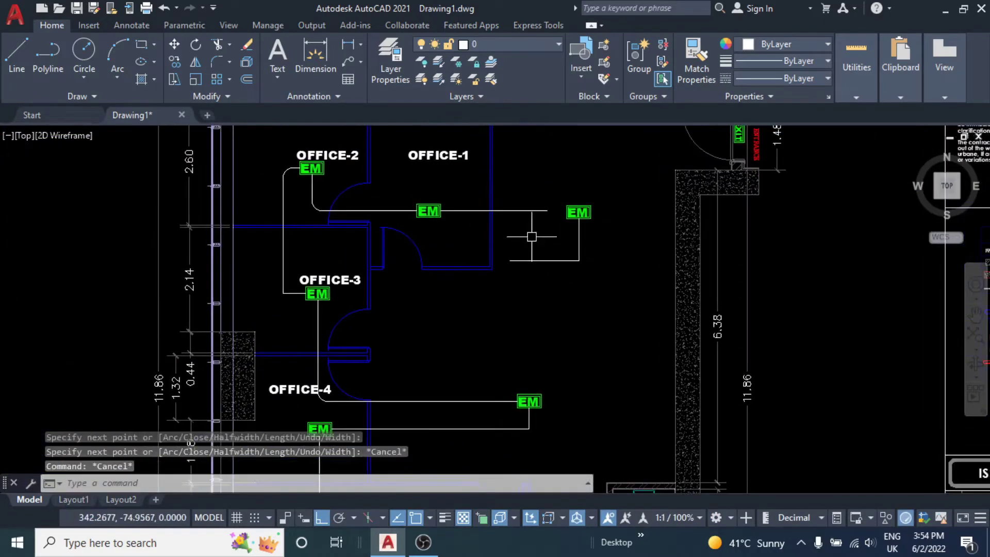
{"action": "type", "text": "L"}
{"action": "key", "text": "Return"}
{"action": "left_click", "coordinate": [527, 306]}
{"action": "key", "text": "Escape"}
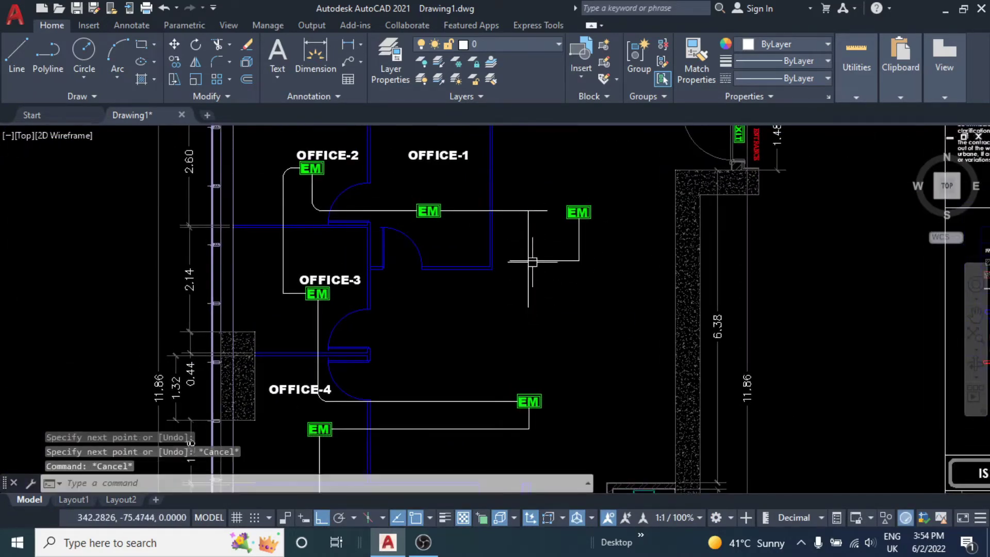
Step: Fillet the jog's lower-left and upper corners
{"action": "type", "text": "F"}
{"action": "key", "text": "Return"}
{"action": "left_click", "coordinate": [528, 246]}
{"action": "left_click", "coordinate": [547, 262]}
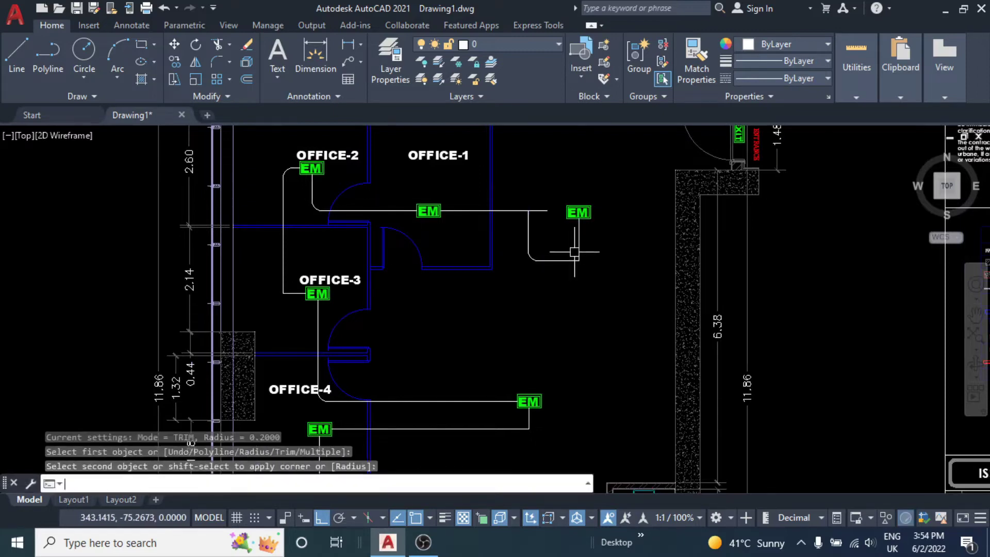
{"action": "key", "text": "Return"}
{"action": "left_click", "coordinate": [527, 228]}
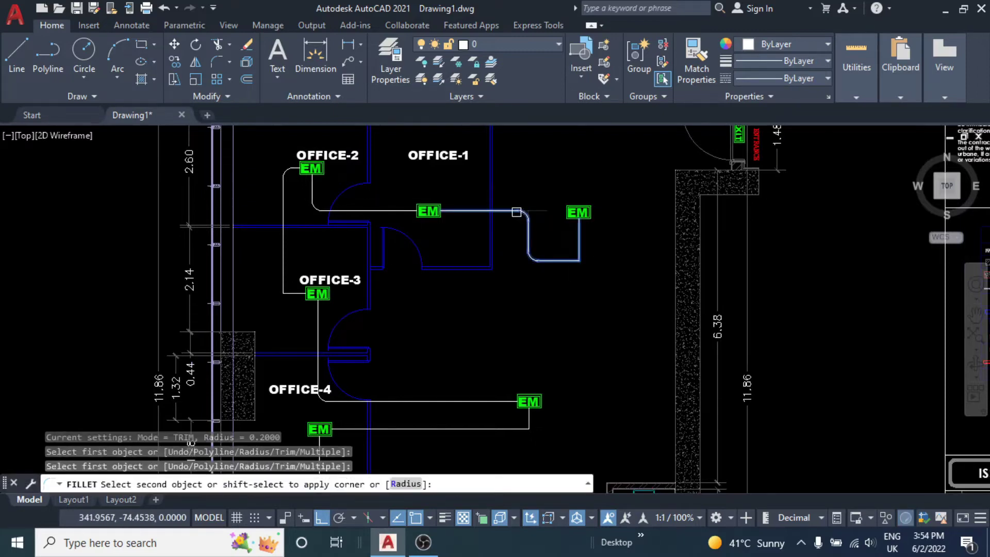
{"action": "left_click", "coordinate": [539, 211]}
{"action": "scroll", "coordinate": [580, 260], "scroll_direction": "up", "scroll_amount": 2}
{"action": "key", "text": "Return"}
{"action": "left_click", "coordinate": [560, 261]}
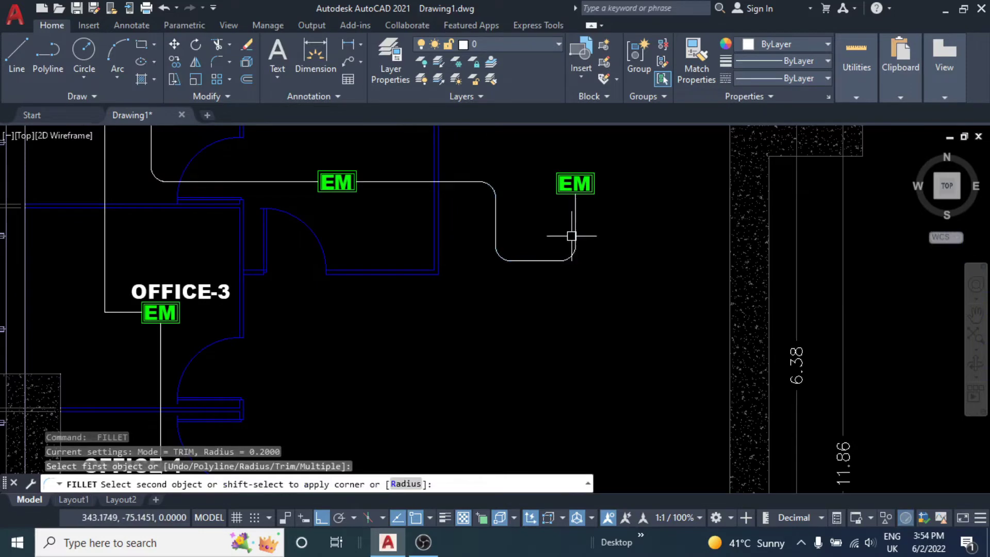
{"action": "key", "text": "Escape"}
{"action": "key", "text": "Escape"}
Step: Explode the EM wiring polyline and select its bottom bend pieces to reposition
{"action": "left_click", "coordinate": [574, 253]}
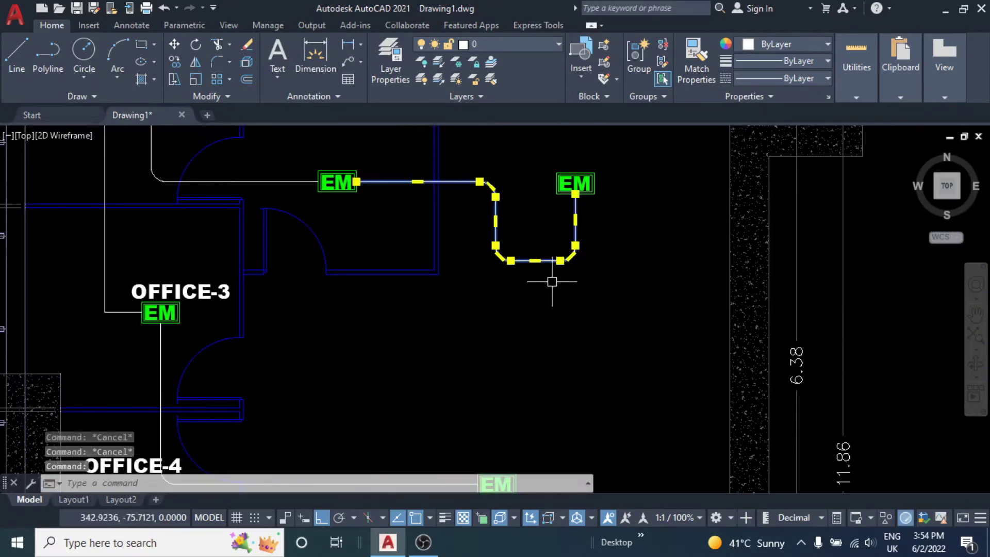
{"action": "type", "text": "x"}
{"action": "key", "text": "Return"}
{"action": "scroll", "coordinate": [580, 257], "scroll_direction": "up", "scroll_amount": 2}
{"action": "left_click", "coordinate": [587, 255]}
{"action": "left_click", "coordinate": [432, 296]}
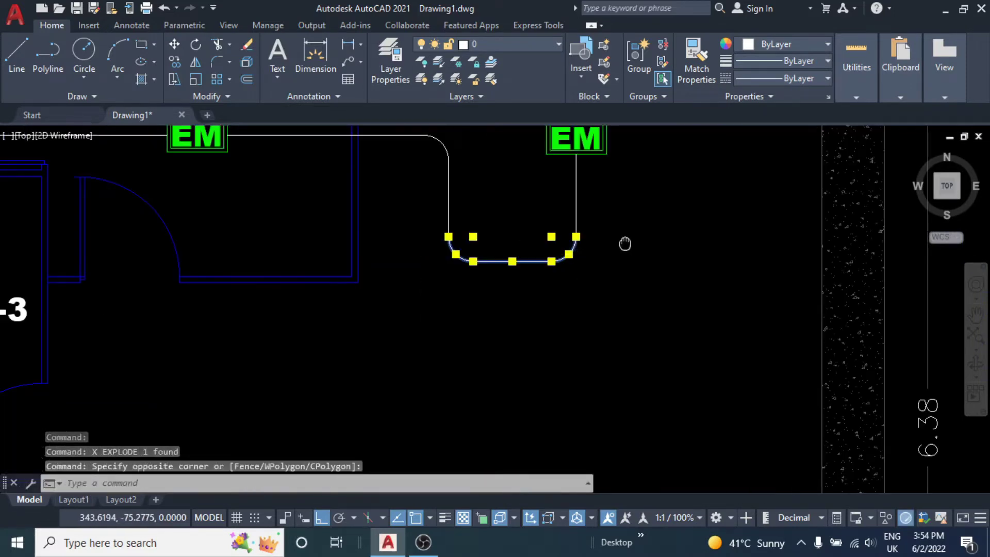
{"action": "middle_click_drag", "start_coordinate": [624, 243], "coordinate": [616, 320]}
{"action": "type", "text": "m"}
{"action": "key", "text": "Return"}
{"action": "left_click", "coordinate": [647, 343]}
{"action": "key", "text": "Escape"}
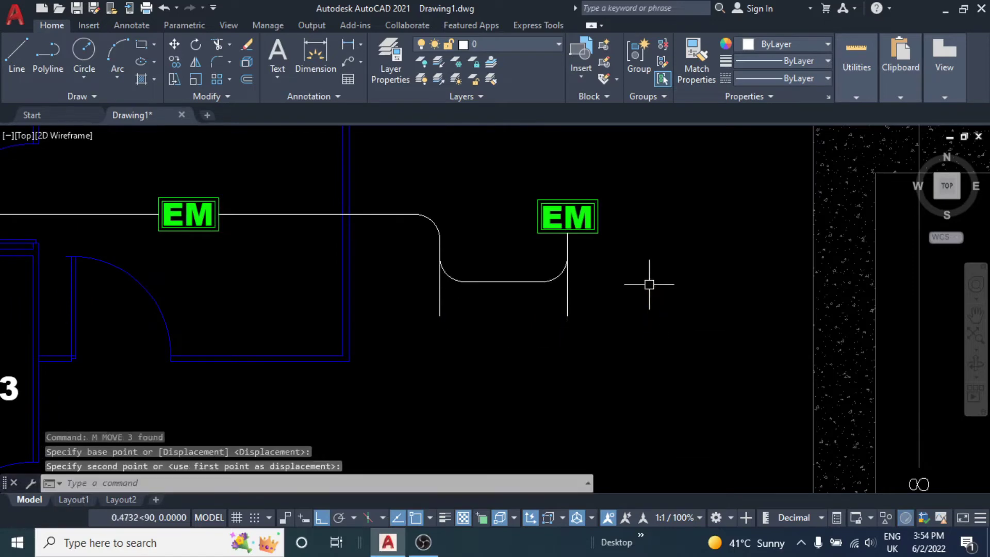
{"action": "middle_click_drag", "start_coordinate": [561, 286], "coordinate": [605, 287]}
Step: Try trimming the extra wiring line ends near the right EM sign
{"action": "type", "text": "tr"}
{"action": "key", "text": "Return"}
{"action": "left_click", "coordinate": [652, 300]}
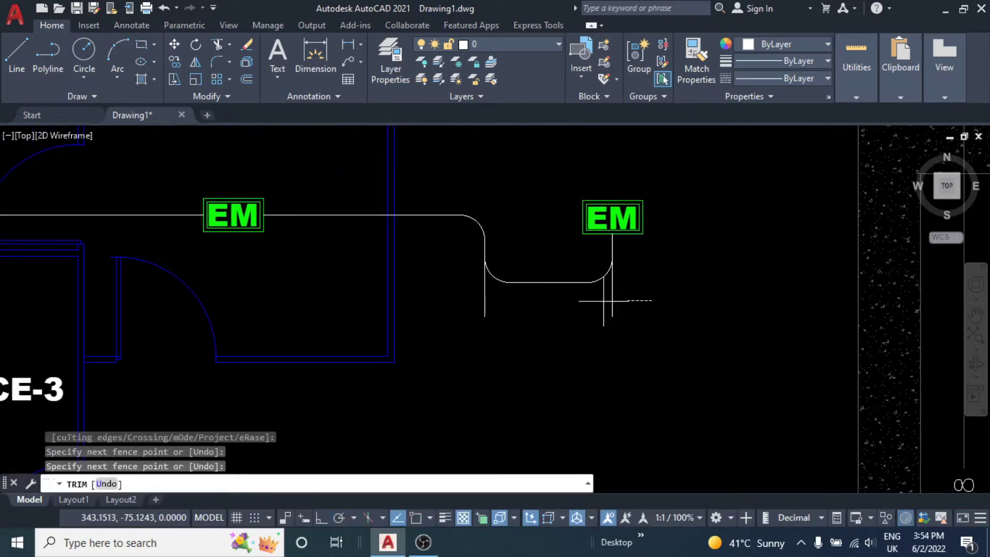
{"action": "key", "text": "Escape"}
{"action": "scroll", "coordinate": [533, 280], "scroll_direction": "down", "scroll_amount": 2}
{"action": "mouse_move", "coordinate": [533, 281]}
{"action": "middle_mouse_down"}
{"action": "mouse_move", "coordinate": [593, 270]}
{"action": "mouse_move", "coordinate": [561, 266]}
{"action": "middle_mouse_up"}
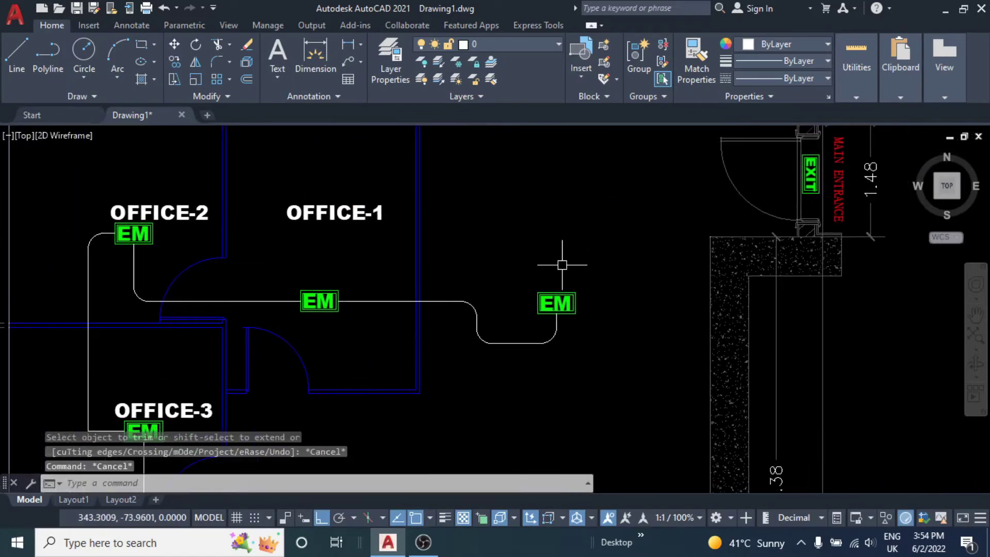
Step: Draw a vertical wire up from the EM sign near the main entrance
{"action": "type", "text": "pl"}
{"action": "key", "text": "Return"}
{"action": "scroll", "coordinate": [567, 273], "scroll_direction": "up", "scroll_amount": 2}
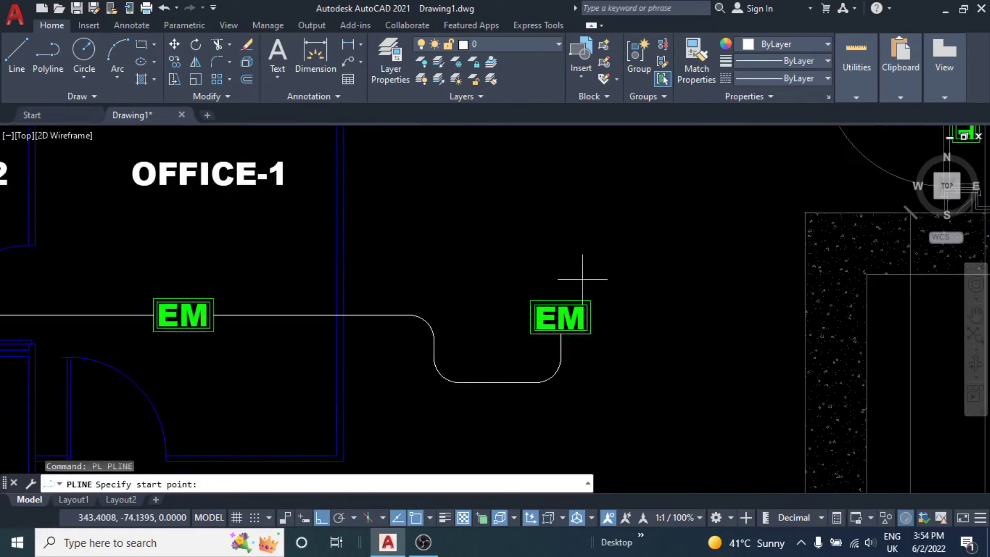
{"action": "left_click", "coordinate": [564, 299]}
{"action": "middle_click_drag", "start_coordinate": [563, 289], "coordinate": [568, 383]}
{"action": "left_click", "coordinate": [570, 215]}
{"action": "key", "text": "Escape"}
{"action": "scroll", "coordinate": [585, 235], "scroll_direction": "down", "scroll_amount": 1}
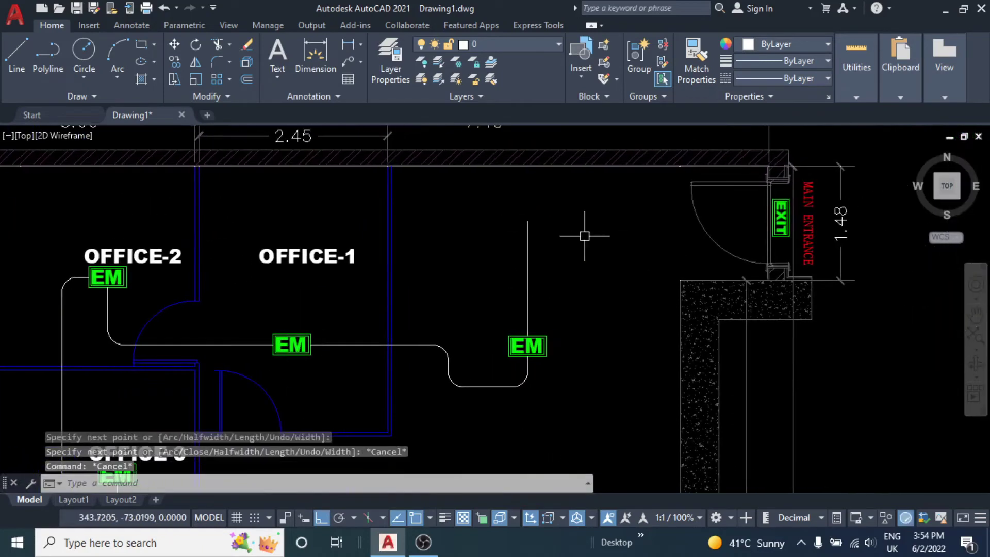
{"action": "scroll", "coordinate": [773, 210], "scroll_direction": "up", "scroll_amount": 2}
Step: Draw a horizontal wire running left from the EXIT sign
{"action": "key", "text": "Return"}
{"action": "scroll", "coordinate": [774, 210], "scroll_direction": "up", "scroll_amount": 4}
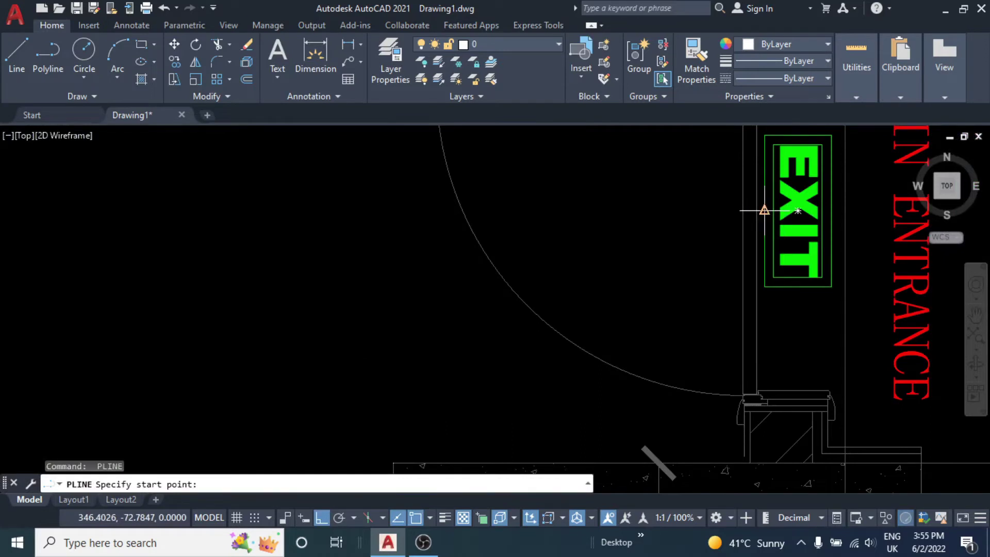
{"action": "left_click", "coordinate": [764, 211]}
{"action": "scroll", "coordinate": [537, 232], "scroll_direction": "down", "scroll_amount": 3}
{"action": "left_click", "coordinate": [295, 232]}
{"action": "key", "text": "Escape"}
{"action": "scroll", "coordinate": [259, 231], "scroll_direction": "up", "scroll_amount": 5}
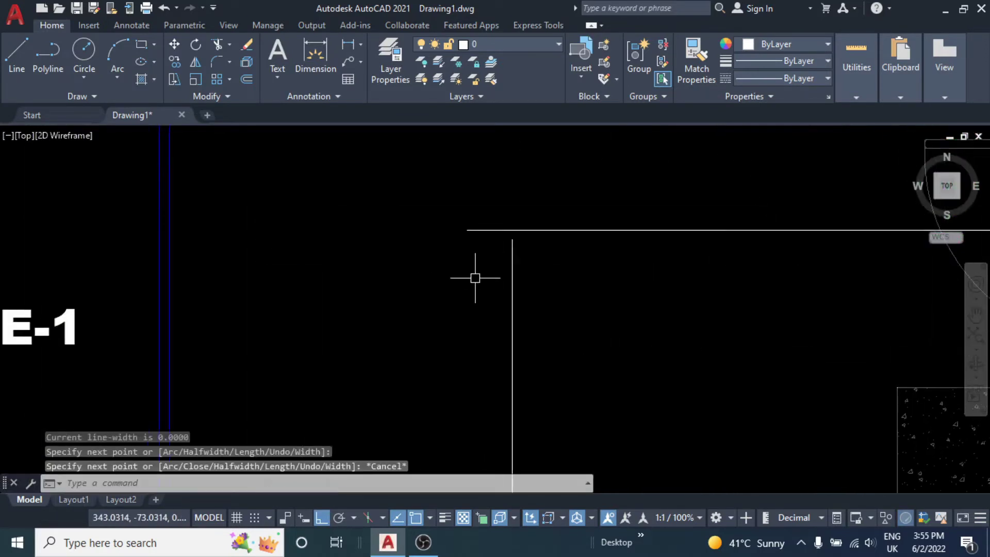
Step: Fillet the corner joining the vertical EM wire and the horizontal EXIT wire
{"action": "type", "text": "f"}
{"action": "key", "text": "Return"}
{"action": "left_click", "coordinate": [518, 293]}
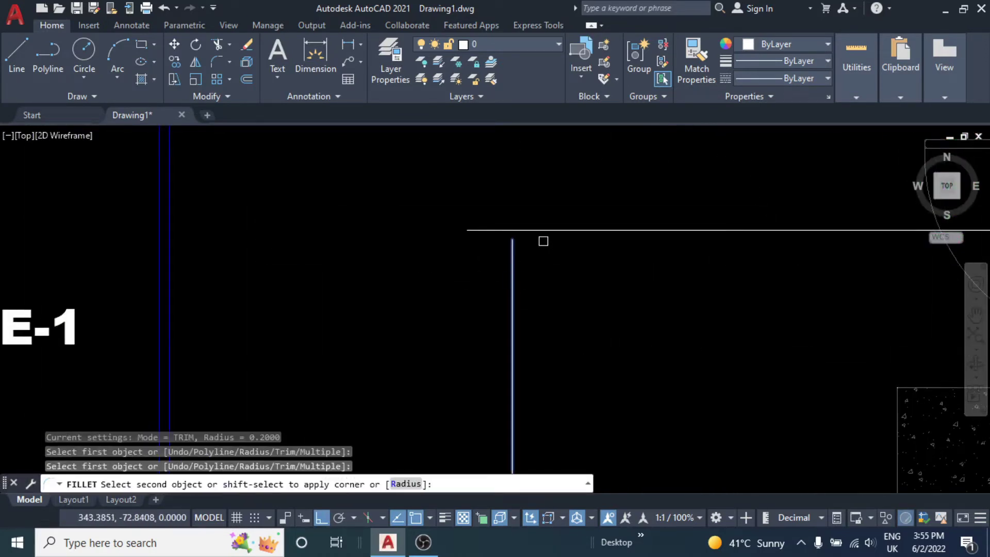
{"action": "left_click", "coordinate": [567, 230]}
{"action": "key", "text": "Escape"}
{"action": "key", "text": "Escape"}
{"action": "scroll", "coordinate": [559, 217], "scroll_direction": "down", "scroll_amount": 5}
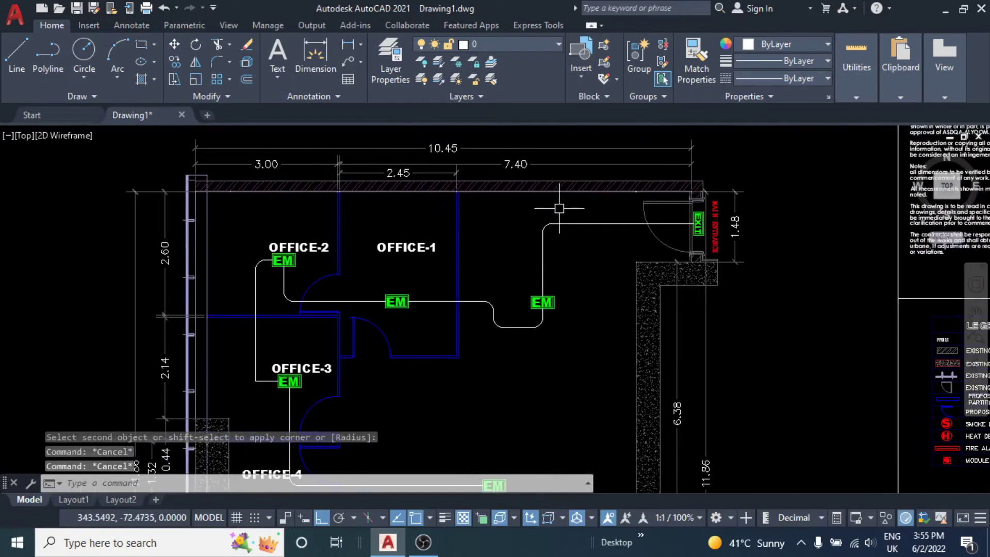
Step: Select the EM wiring at the bend and the Office-2 and Office-3 to Office-4 wires
{"action": "left_click_drag", "start_coordinate": [559, 209], "coordinate": [530, 294]}
{"action": "scroll", "coordinate": [524, 287], "scroll_direction": "up", "scroll_amount": 4}
{"action": "left_click_drag", "start_coordinate": [532, 255], "coordinate": [459, 388]}
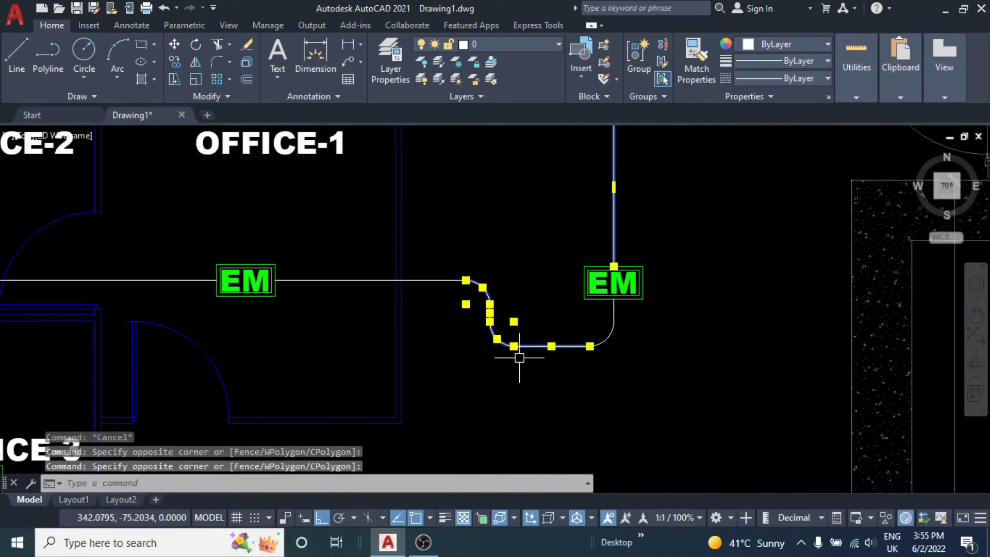
{"action": "middle_click_drag", "start_coordinate": [579, 365], "coordinate": [751, 355]}
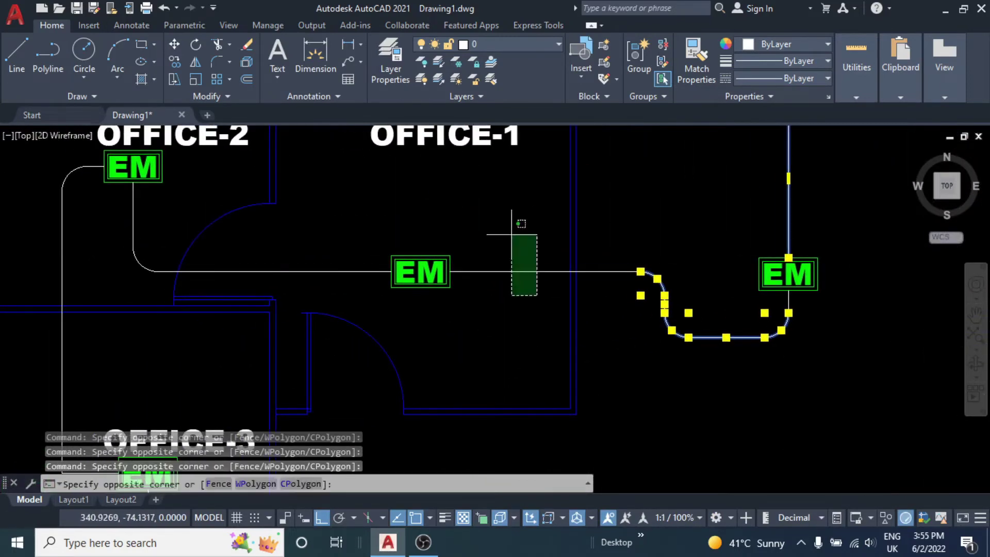
{"action": "middle_click_drag", "start_coordinate": [276, 295], "coordinate": [515, 261]}
{"action": "left_click", "coordinate": [515, 263]}
{"action": "middle_click_drag", "start_coordinate": [353, 223], "coordinate": [397, 249]}
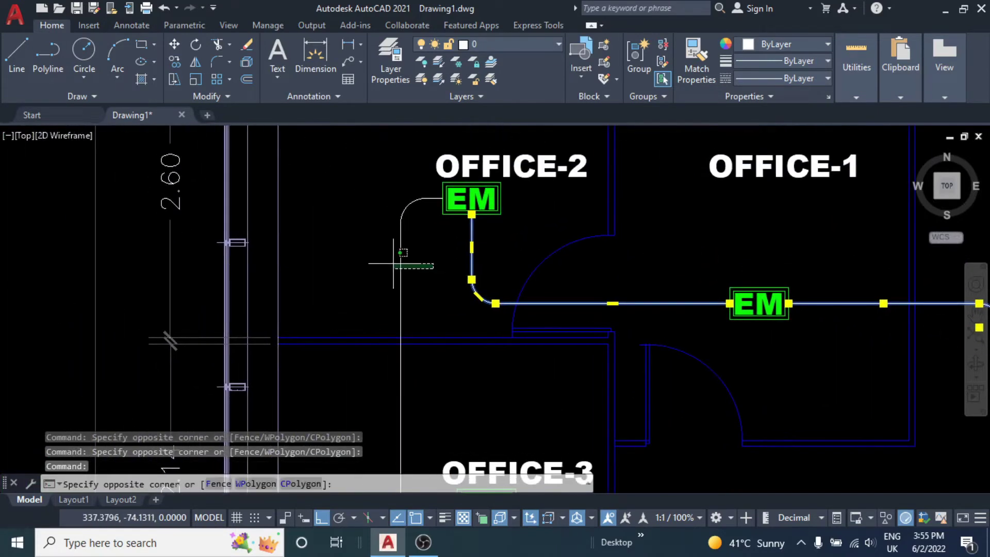
{"action": "scroll", "coordinate": [412, 247], "scroll_direction": "down", "scroll_amount": 4}
{"action": "scroll", "coordinate": [441, 242], "scroll_direction": "up", "scroll_amount": 4}
{"action": "left_click_drag", "start_coordinate": [441, 243], "coordinate": [393, 261]}
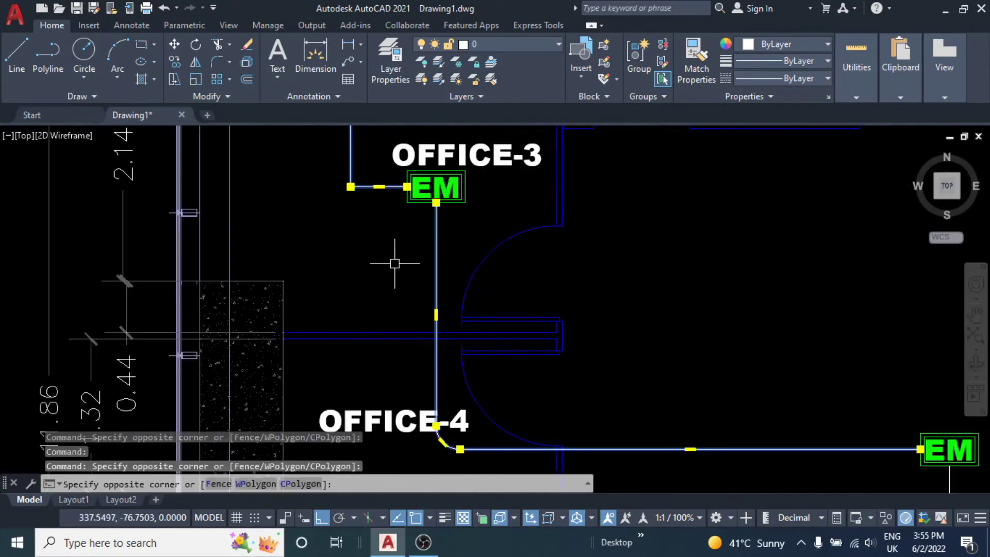
Step: Add the lower EM wires to the selection and colour all selected wiring orange
{"action": "scroll", "coordinate": [393, 261], "scroll_direction": "down", "scroll_amount": 2}
{"action": "middle_click_drag", "start_coordinate": [393, 261], "coordinate": [380, 216]}
{"action": "middle_click_drag", "start_coordinate": [529, 335], "coordinate": [445, 229]}
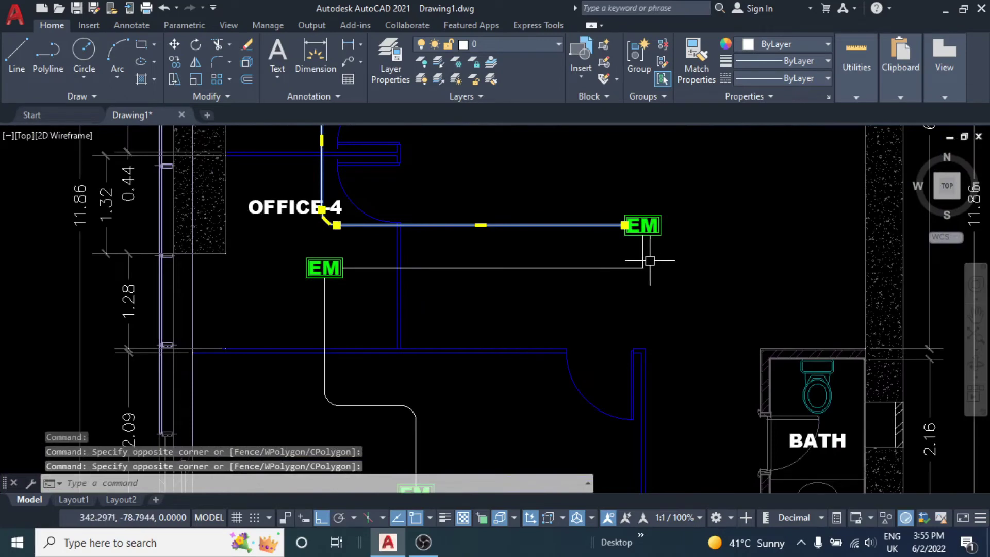
{"action": "left_click", "coordinate": [649, 260]}
{"action": "left_click", "coordinate": [574, 290]}
{"action": "middle_click_drag", "start_coordinate": [375, 339], "coordinate": [384, 223]}
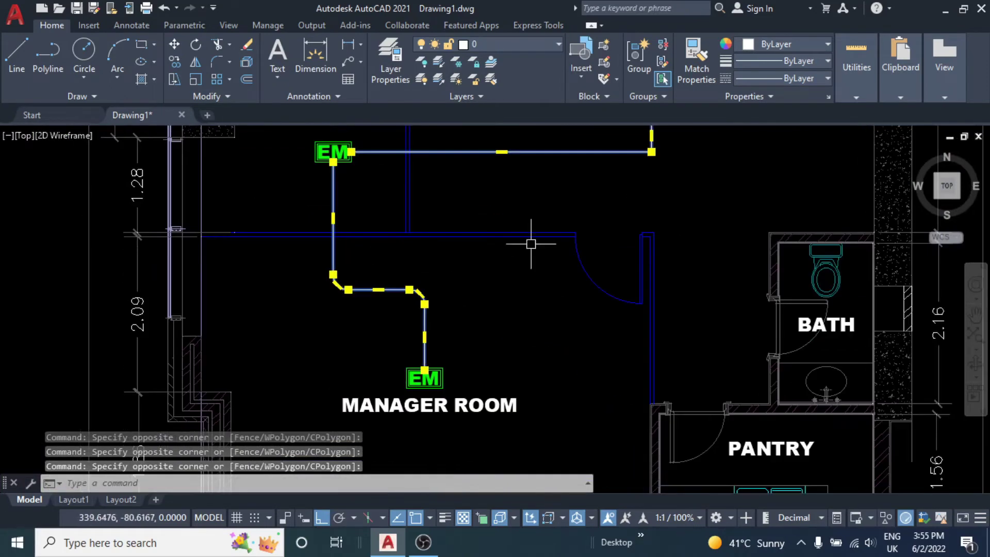
{"action": "left_click", "coordinate": [783, 45]}
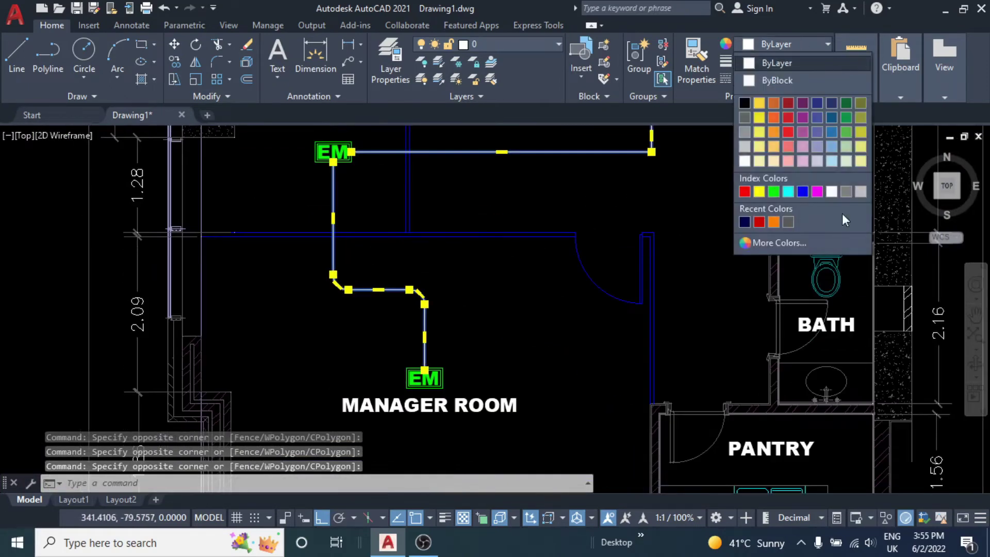
{"action": "left_click", "coordinate": [774, 134]}
{"action": "key", "text": "Escape"}
{"action": "key", "text": "Escape"}
{"action": "scroll", "coordinate": [532, 360], "scroll_direction": "down", "scroll_amount": 5}
{"action": "scroll", "coordinate": [532, 361], "scroll_direction": "up", "scroll_amount": 5}
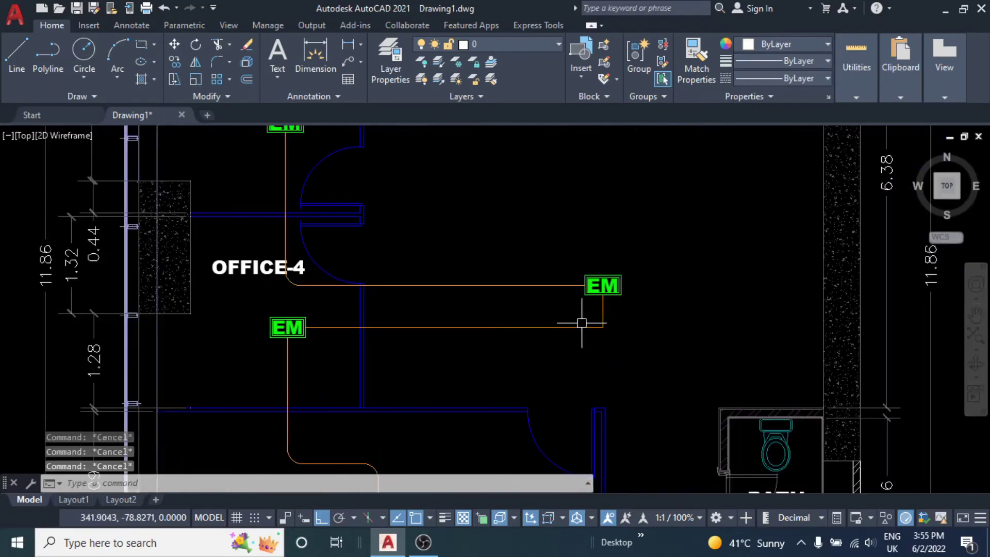
{"action": "scroll", "coordinate": [586, 323], "scroll_direction": "up", "scroll_amount": 2}
Step: Fillet the corner of the line linking the two Office-4 EM signs
{"action": "type", "text": "f"}
{"action": "key", "text": "Return"}
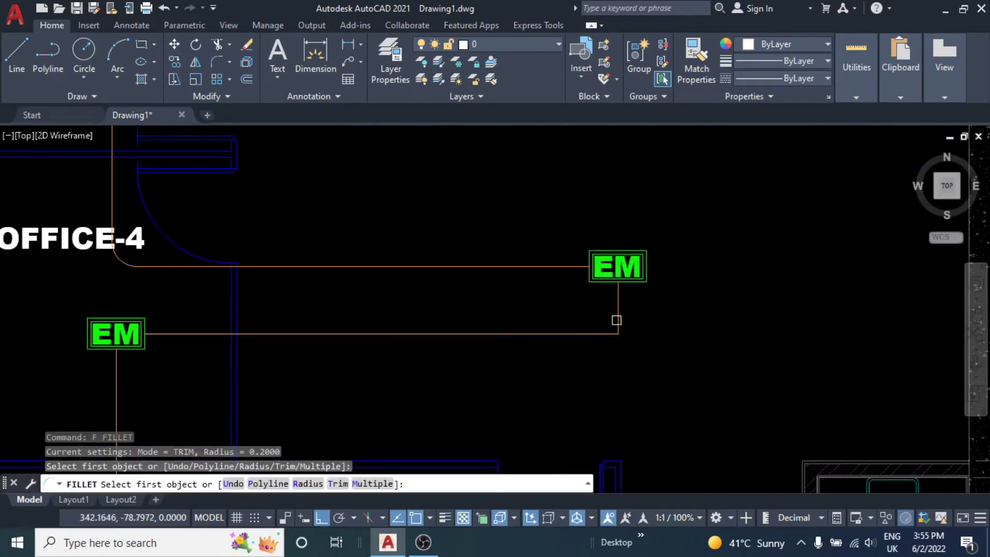
{"action": "left_click", "coordinate": [616, 320]}
{"action": "left_click", "coordinate": [585, 334]}
{"action": "scroll", "coordinate": [585, 334], "scroll_direction": "down", "scroll_amount": 4}
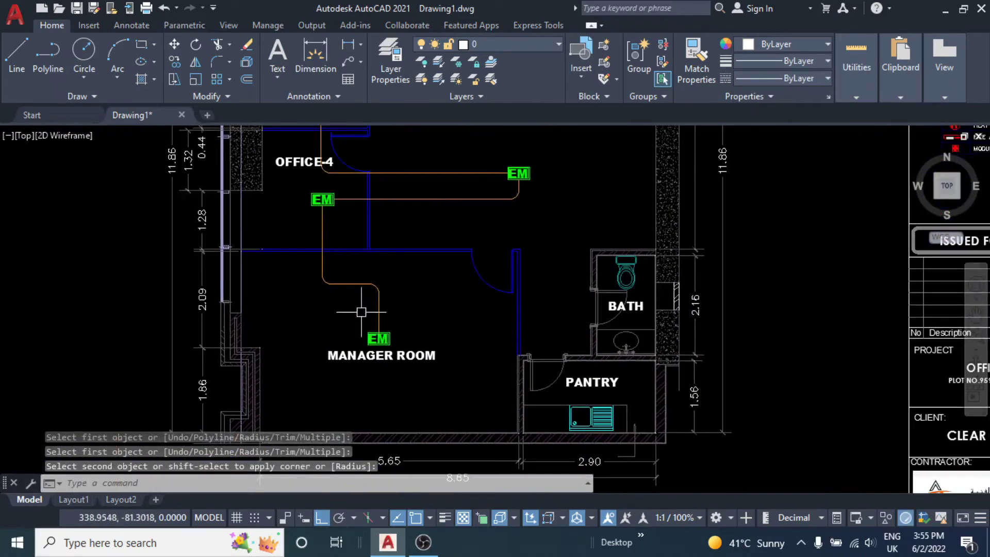
{"action": "middle_click_drag", "start_coordinate": [361, 312], "coordinate": [453, 320]}
{"action": "scroll", "coordinate": [452, 320], "scroll_direction": "down", "scroll_amount": 5}
{"action": "scroll", "coordinate": [450, 349], "scroll_direction": "up", "scroll_amount": 3}
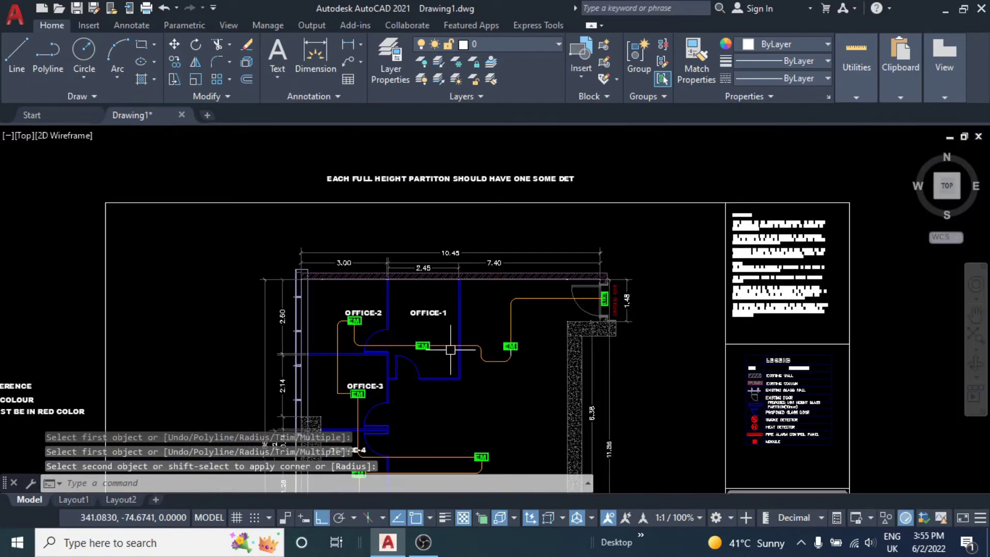
Step: Copy the note text above the plan to a new line just below it
{"action": "scroll", "coordinate": [443, 243], "scroll_direction": "up", "scroll_amount": 4}
{"action": "key", "text": "Escape"}
{"action": "key", "text": "Escape"}
{"action": "left_click", "coordinate": [393, 252]}
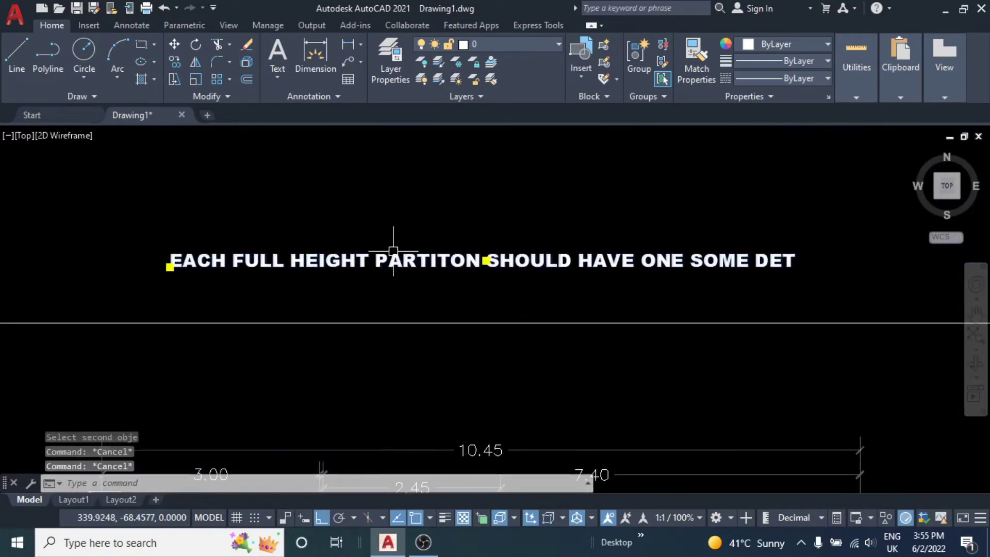
{"action": "middle_click_drag", "start_coordinate": [404, 255], "coordinate": [337, 248]}
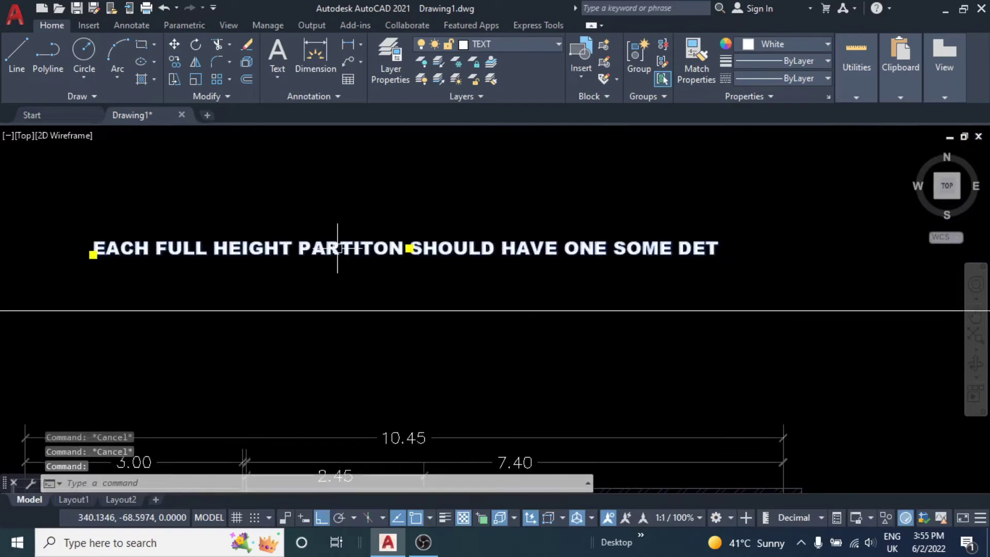
{"action": "type", "text": "c"}
{"action": "key", "text": "Return"}
{"action": "scroll", "coordinate": [348, 249], "scroll_direction": "down", "scroll_amount": 2}
{"action": "scroll", "coordinate": [418, 228], "scroll_direction": "up", "scroll_amount": 2}
{"action": "left_click", "coordinate": [433, 195]}
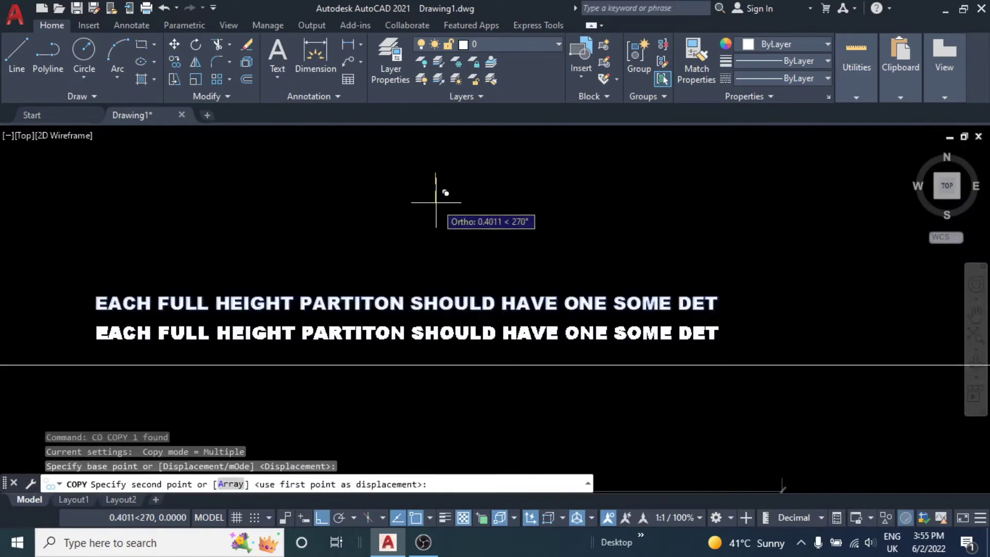
{"action": "key", "text": "Escape"}
{"action": "key", "text": "Escape"}
{"action": "middle_click_drag", "start_coordinate": [329, 274], "coordinate": [370, 211]}
Step: Reword the copied note to 'ALL EMERGENCY LIGHTS SHOULD MUST BE IN GREEN COLOR AS DUBAI CIVIL DEFENSE'
{"action": "left_click", "coordinate": [404, 261]}
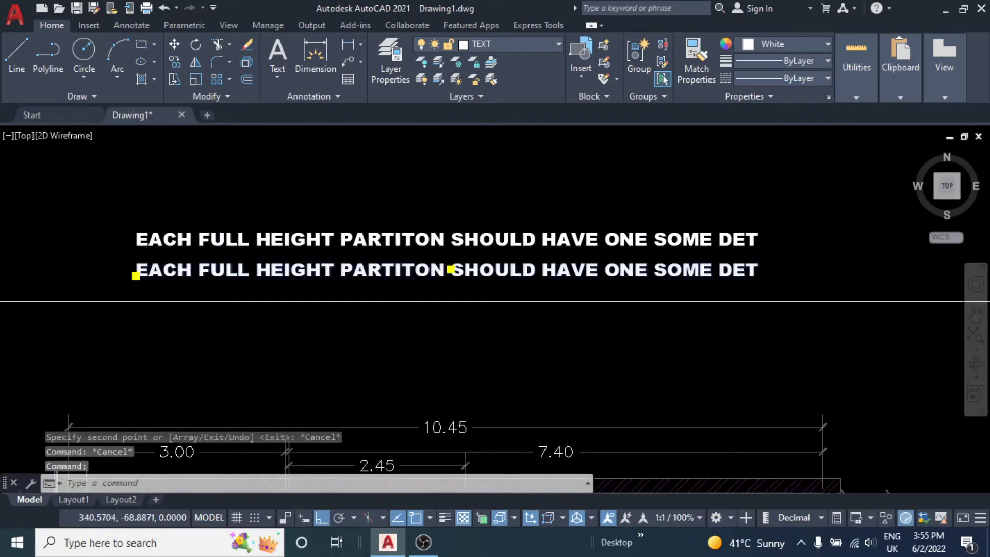
{"action": "double_click", "coordinate": [404, 260]}
{"action": "type", "text": "ALL"}
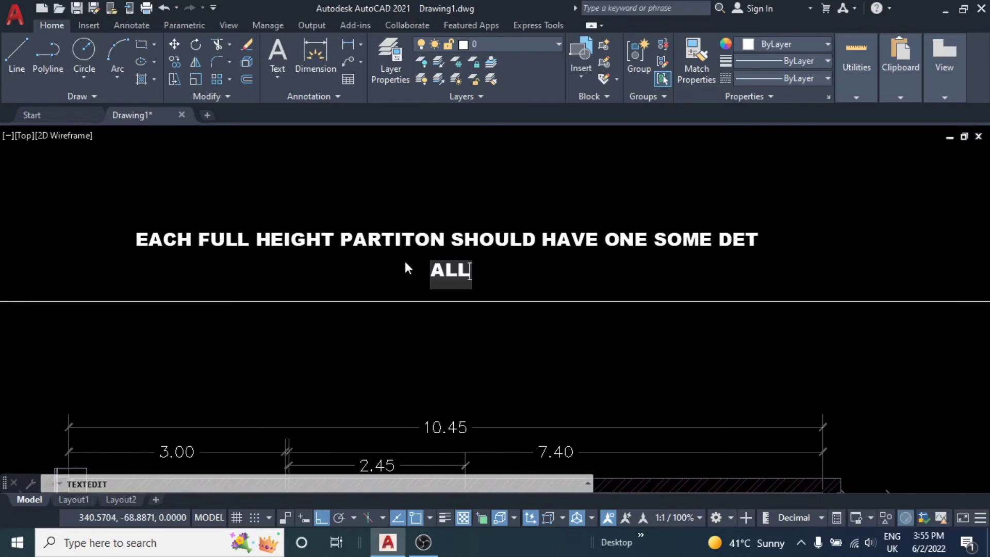
{"action": "type", "text": " EMERGENCY LIGHTS SHOULD MUST"}
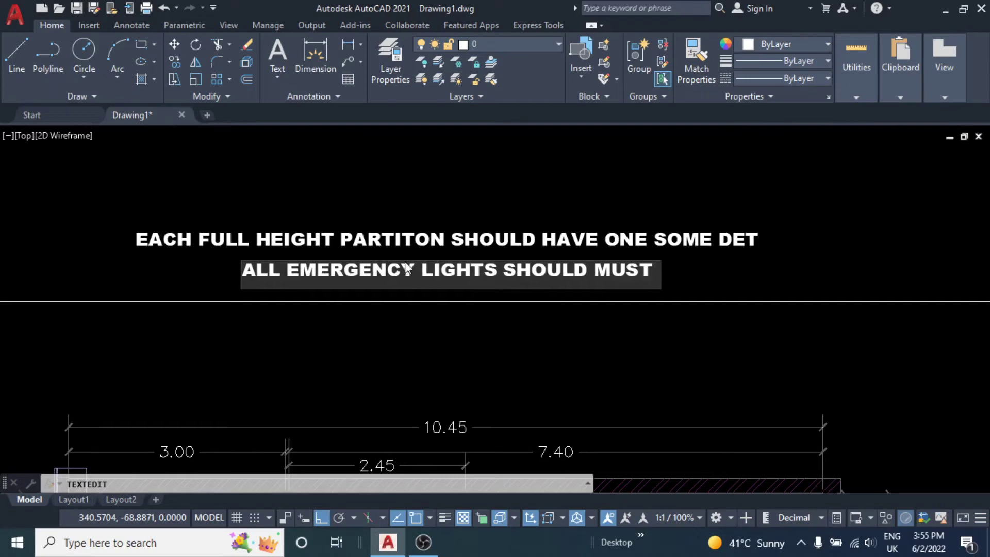
{"action": "type", "text": " BE IN GR"}
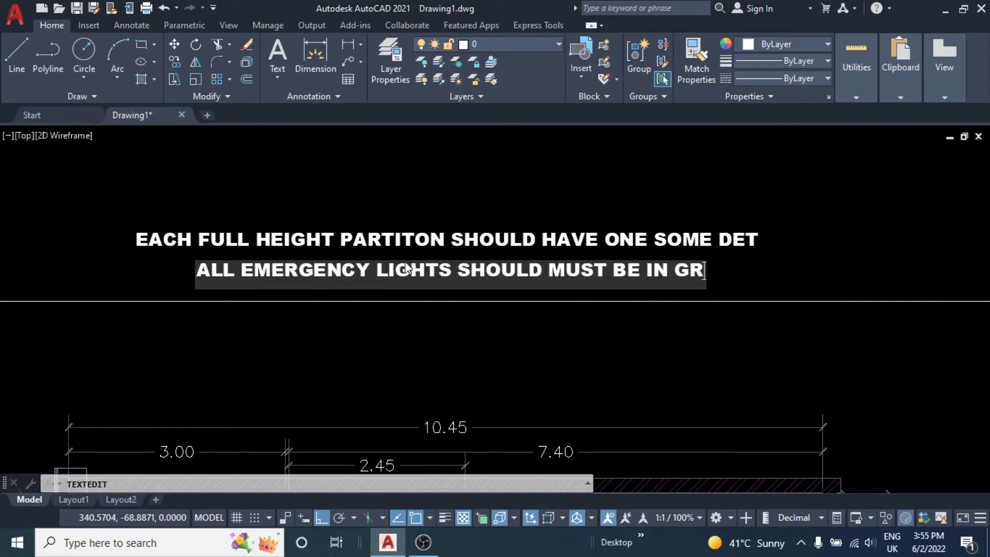
{"action": "type", "text": "EEN COLOR"}
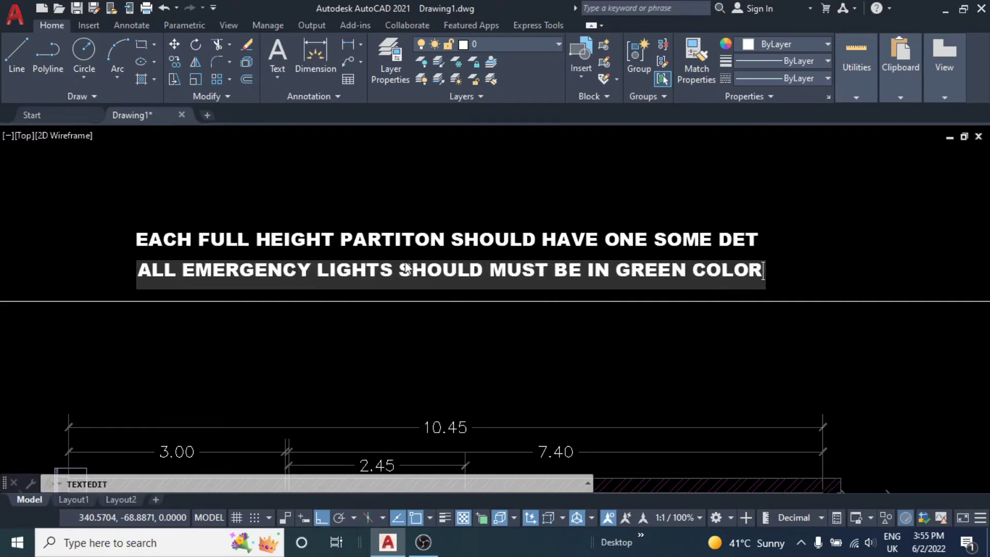
{"action": "type", "text": " AS "}
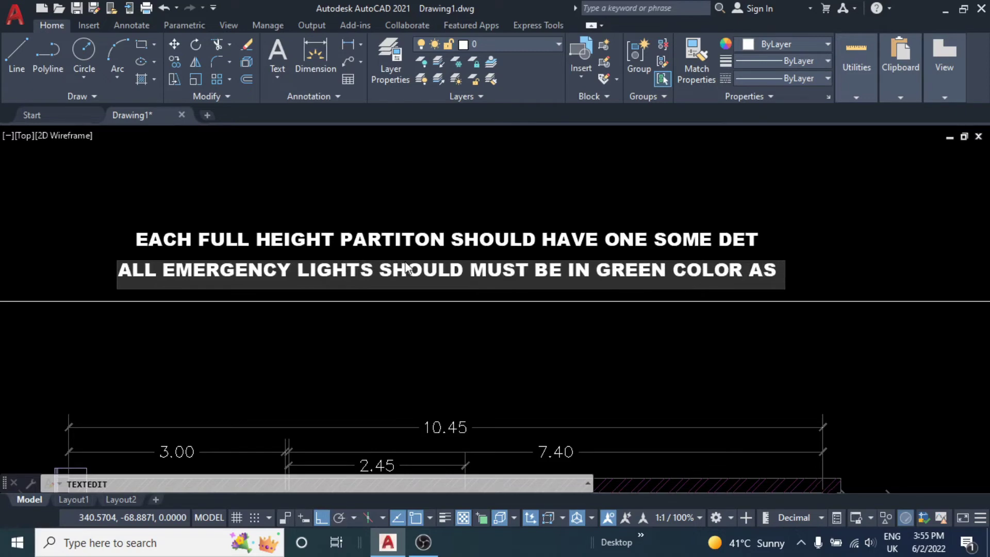
{"action": "type", "text": "DUBAI"}
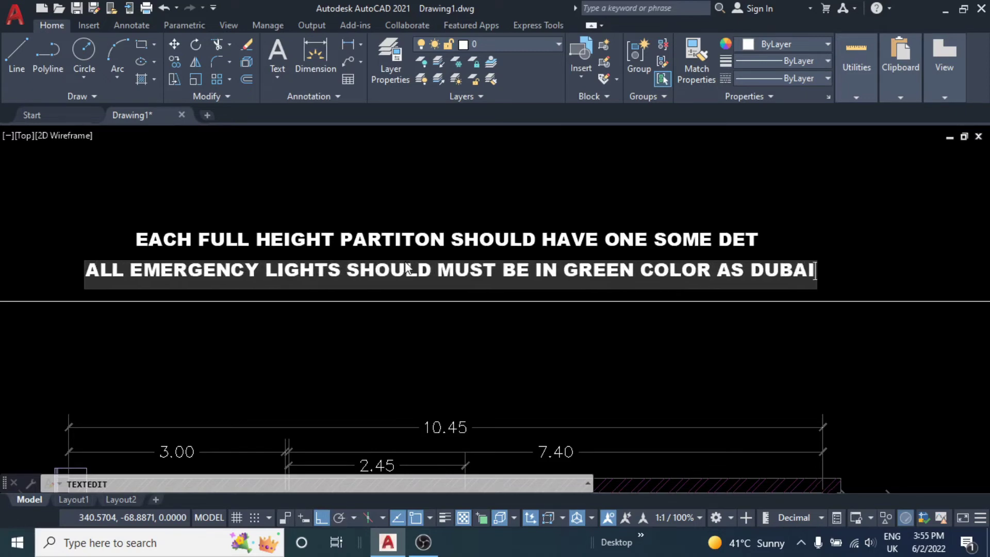
{"action": "type", "text": " C"}
{"action": "type", "text": "L"}
{"action": "key", "text": "BackSpace"}
{"action": "key", "text": "BackSpace"}
{"action": "key", "text": "BackSpace"}
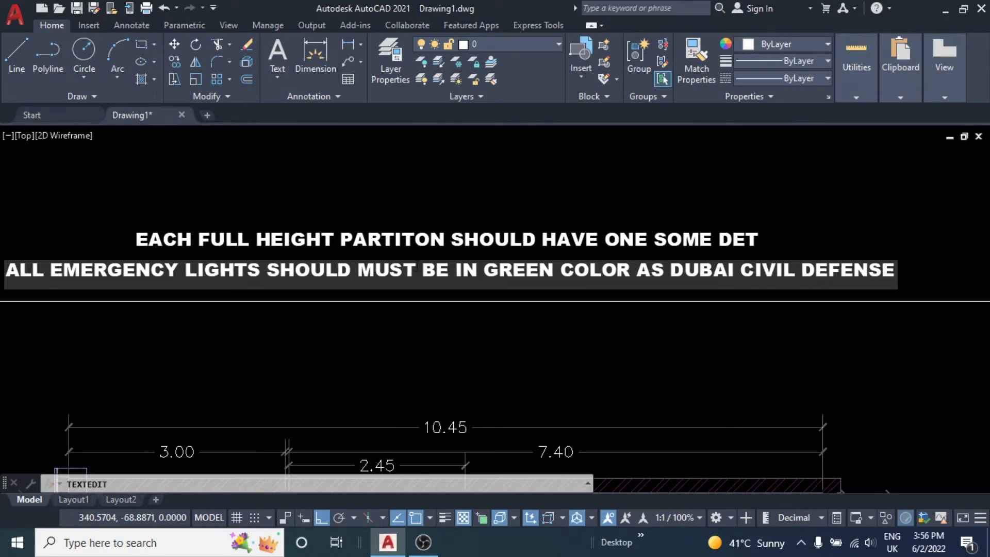
{"action": "key", "text": "Escape"}
{"action": "key", "text": "Escape"}
{"action": "key", "text": "Escape"}
{"action": "scroll", "coordinate": [468, 343], "scroll_direction": "down", "scroll_amount": 3}
Step: Change the plan caption from FIRE ALARM to EMERGENCY, reading 'PROPOSED EMERGENCY LAYOUT PLAN'
{"action": "scroll", "coordinate": [442, 276], "scroll_direction": "down", "scroll_amount": 1}
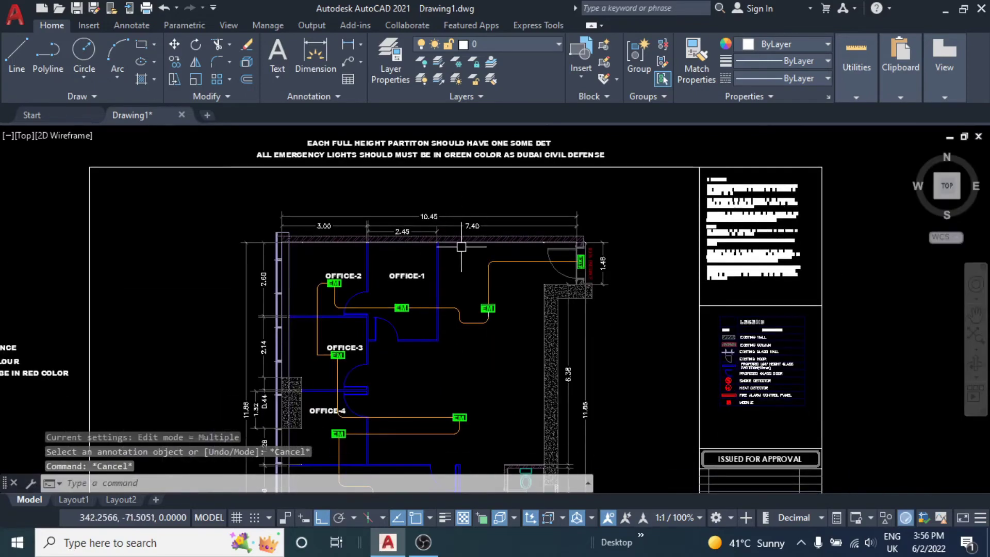
{"action": "mouse_move", "coordinate": [461, 246]}
{"action": "middle_mouse_down"}
{"action": "mouse_move", "coordinate": [478, 322]}
{"action": "mouse_move", "coordinate": [445, 225]}
{"action": "middle_mouse_up"}
{"action": "scroll", "coordinate": [409, 359], "scroll_direction": "up", "scroll_amount": 2}
{"action": "key", "text": "Escape"}
{"action": "key", "text": "Escape"}
{"action": "left_click", "coordinate": [437, 355]}
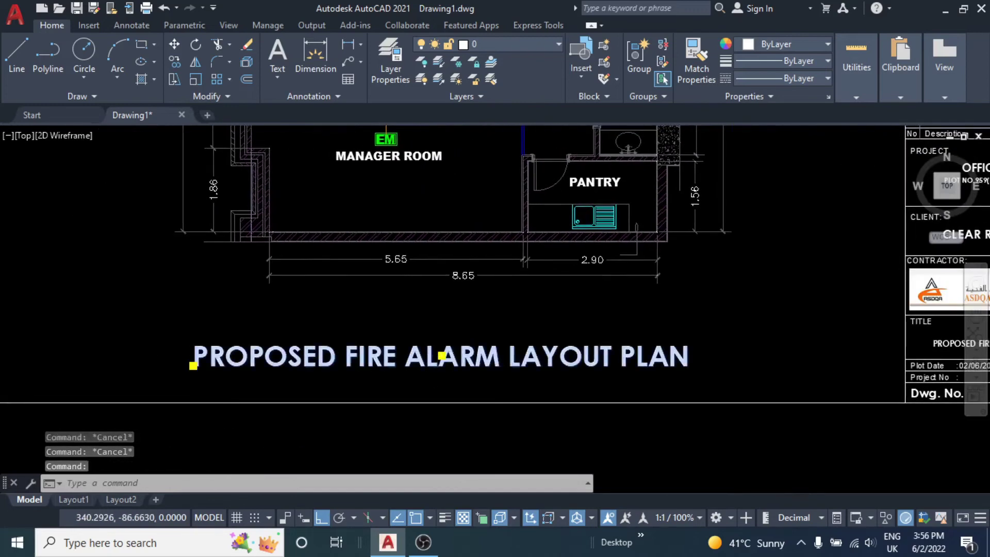
{"action": "double_click", "coordinate": [516, 361]}
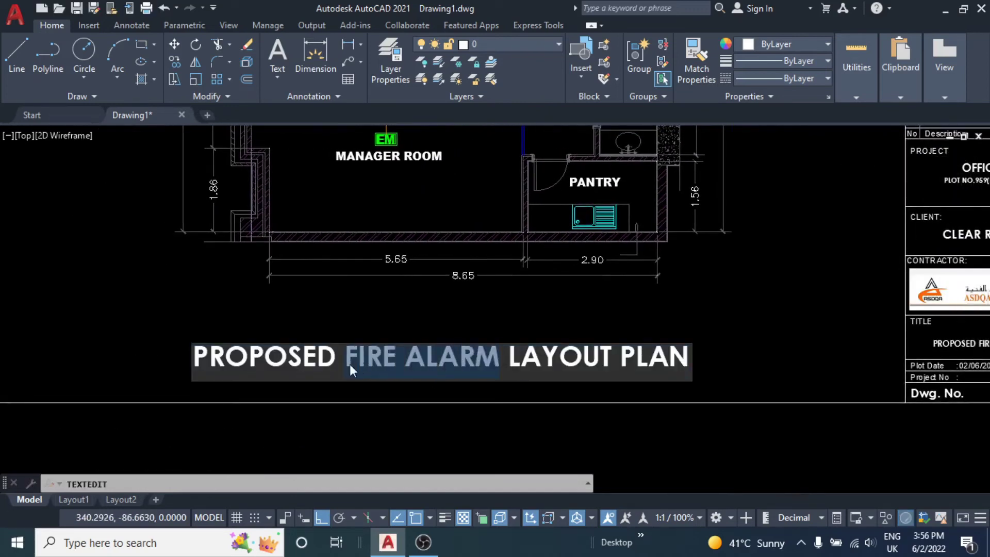
{"action": "type", "text": "EMERG"}
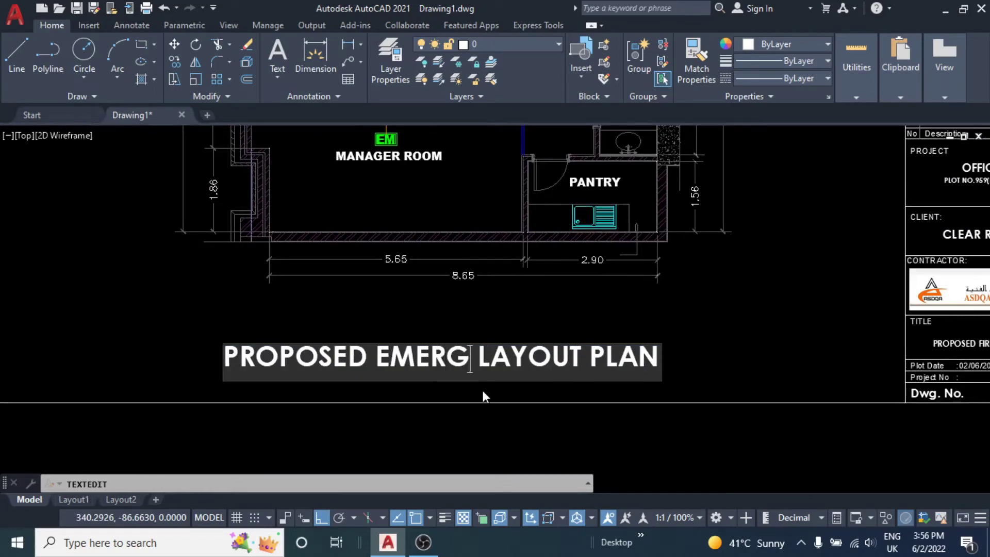
{"action": "type", "text": "ENCY"}
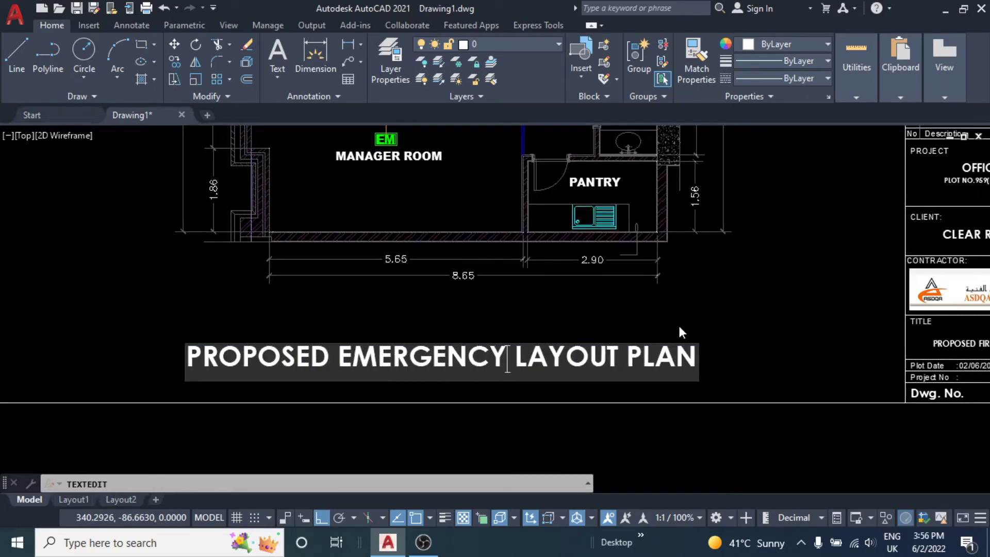
{"action": "left_click", "coordinate": [601, 328]}
{"action": "key", "text": "Escape"}
{"action": "key", "text": "Escape"}
Step: Paste the 'PROPOSED EMERGENCY LAYOUT PLAN' wording into the title block title
{"action": "scroll", "coordinate": [462, 335], "scroll_direction": "down", "scroll_amount": 2}
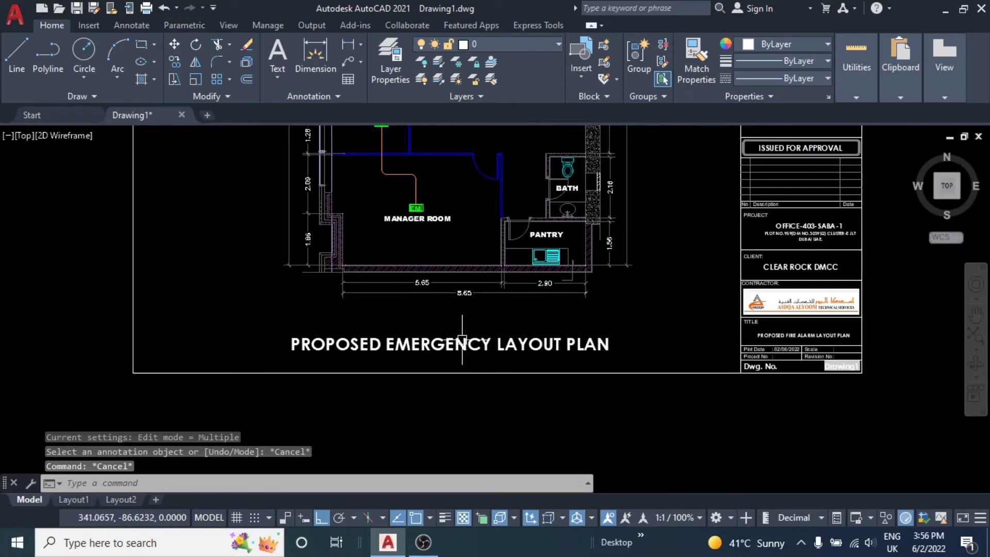
{"action": "left_click", "coordinate": [461, 341]}
{"action": "double_click", "coordinate": [463, 341]}
{"action": "key", "text": "ctrl+c"}
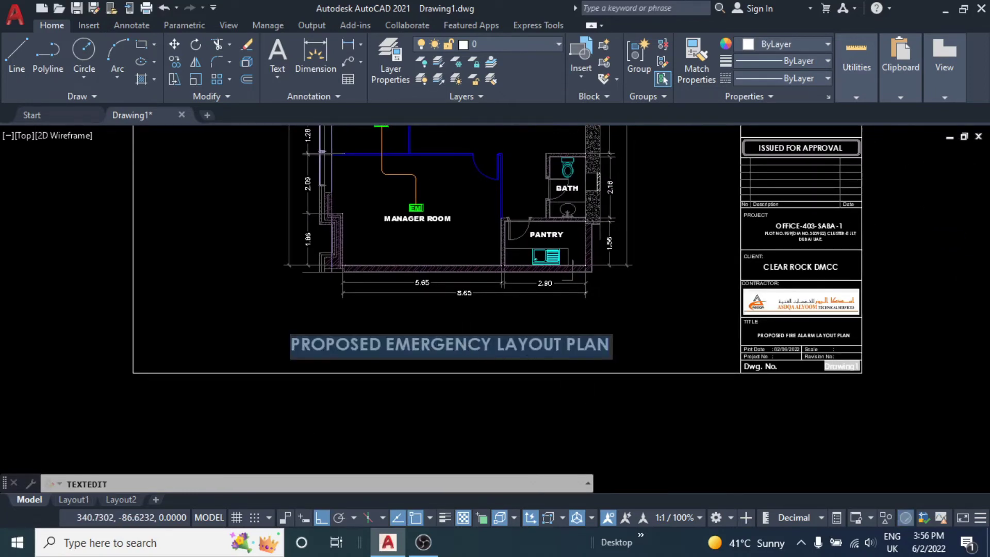
{"action": "left_click", "coordinate": [665, 349]}
{"action": "middle_click_drag", "start_coordinate": [917, 340], "coordinate": [665, 352]}
{"action": "scroll", "coordinate": [512, 364], "scroll_direction": "up", "scroll_amount": 4}
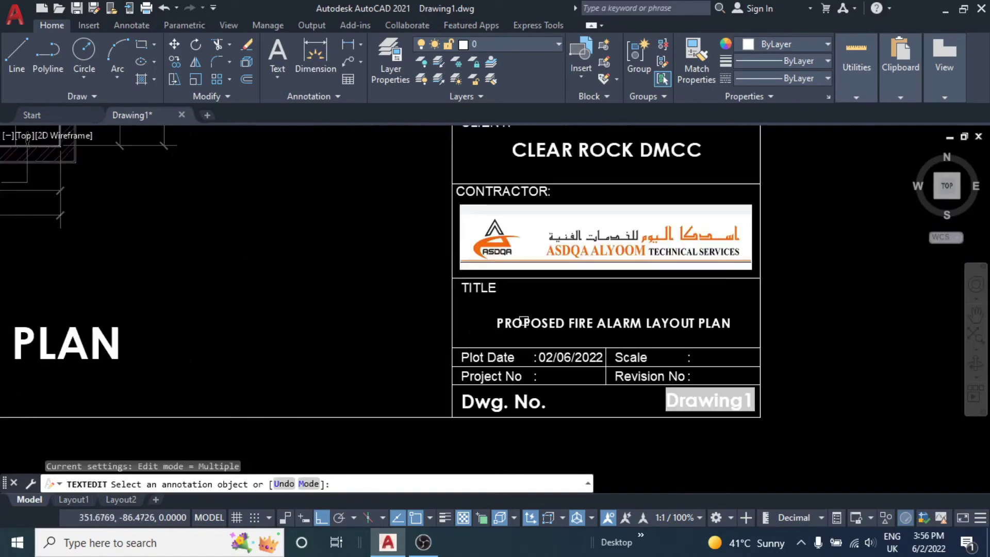
{"action": "left_click", "coordinate": [542, 330]}
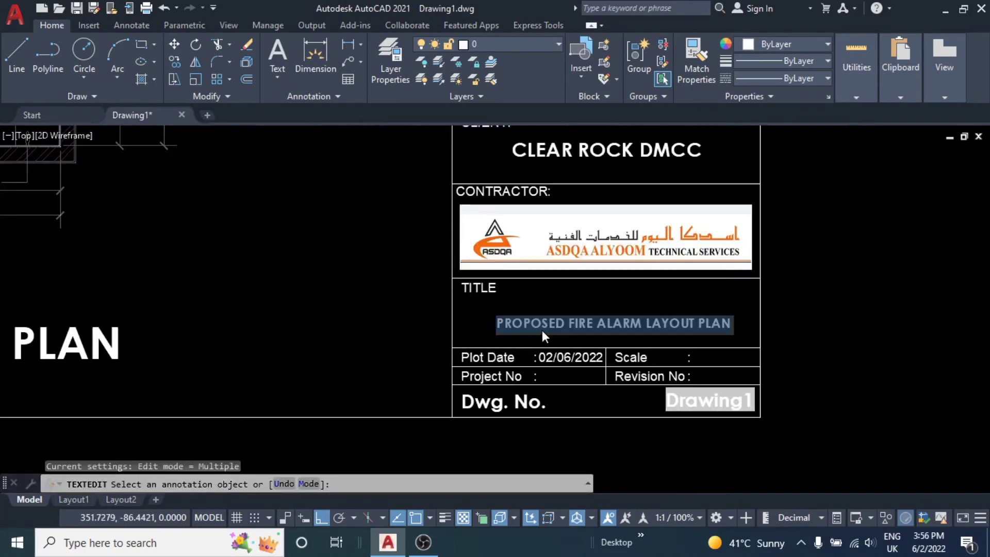
{"action": "key", "text": "ctrl+v"}
{"action": "left_click", "coordinate": [804, 330]}
{"action": "right_click", "coordinate": [802, 289]}
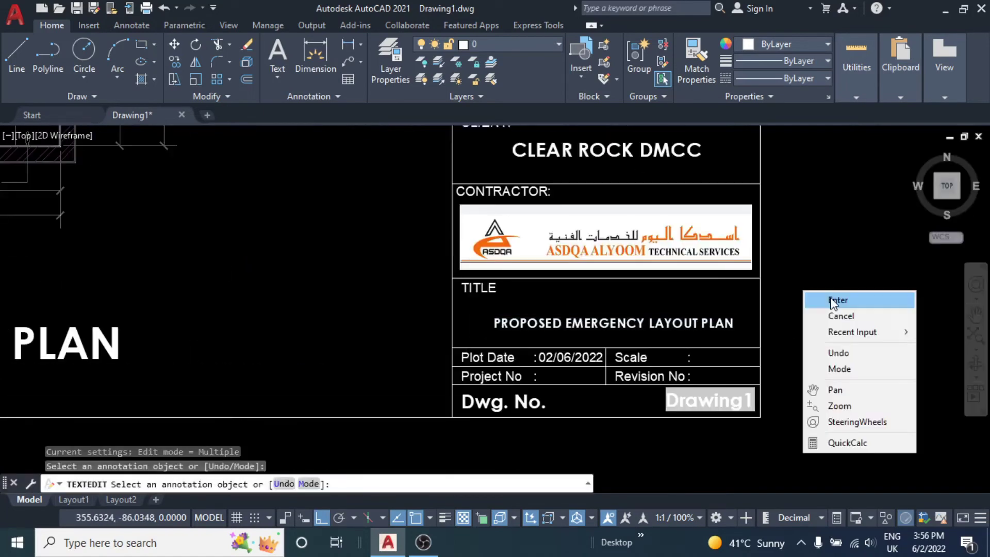
{"action": "left_click", "coordinate": [830, 300]}
{"action": "scroll", "coordinate": [655, 279], "scroll_direction": "down", "scroll_amount": 5}
{"action": "middle_click_drag", "start_coordinate": [361, 155], "coordinate": [500, 353]}
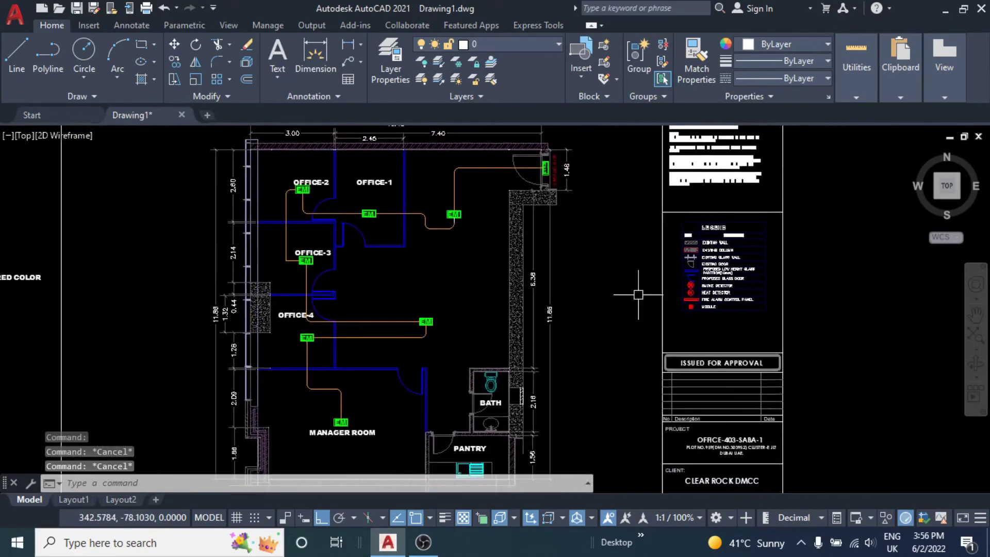
Step: Erase the smoke and heat detector symbols from the legend
{"action": "scroll", "coordinate": [515, 310], "scroll_direction": "up", "scroll_amount": 5}
{"action": "left_click", "coordinate": [506, 300]}
{"action": "left_click", "coordinate": [438, 288]}
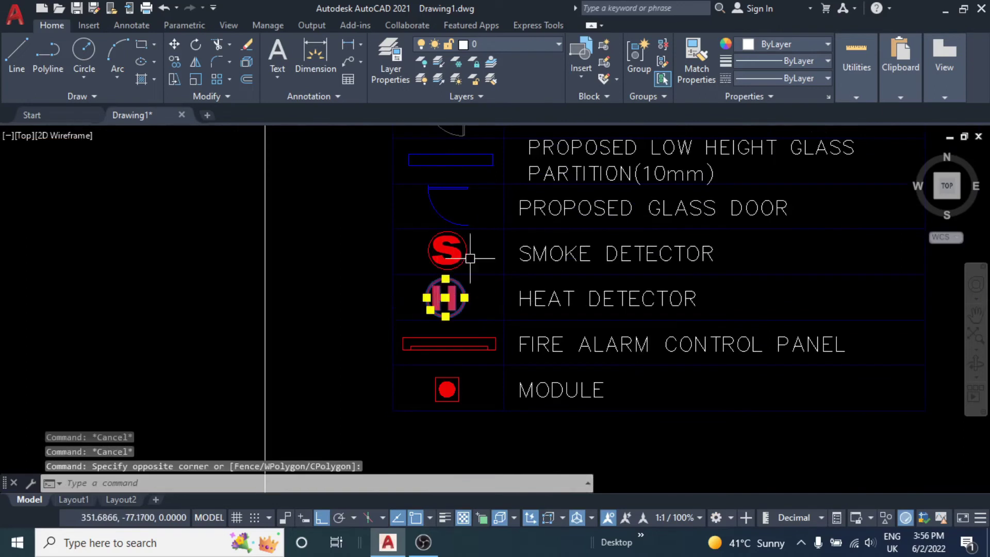
{"action": "left_click", "coordinate": [482, 251]}
{"action": "type", "text": "e"}
{"action": "key", "text": "Return"}
Step: Rename the legend labels to EMERGENCY LIGHT and EXIT LIGHT
{"action": "left_click", "coordinate": [573, 255]}
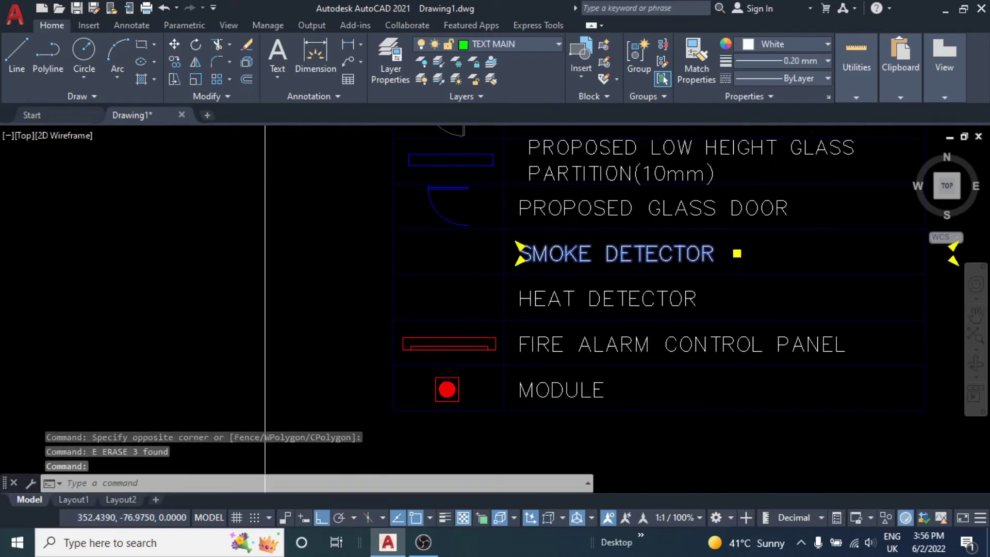
{"action": "double_click", "coordinate": [573, 254]}
{"action": "type", "text": "EMERGENCY LIGHT"}
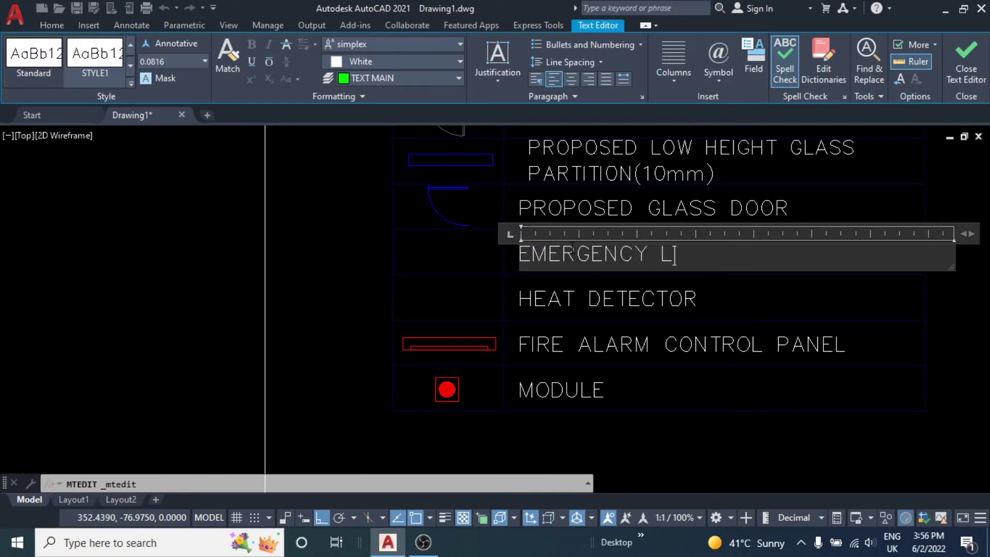
{"action": "left_click", "coordinate": [760, 415]}
{"action": "left_click", "coordinate": [641, 296]}
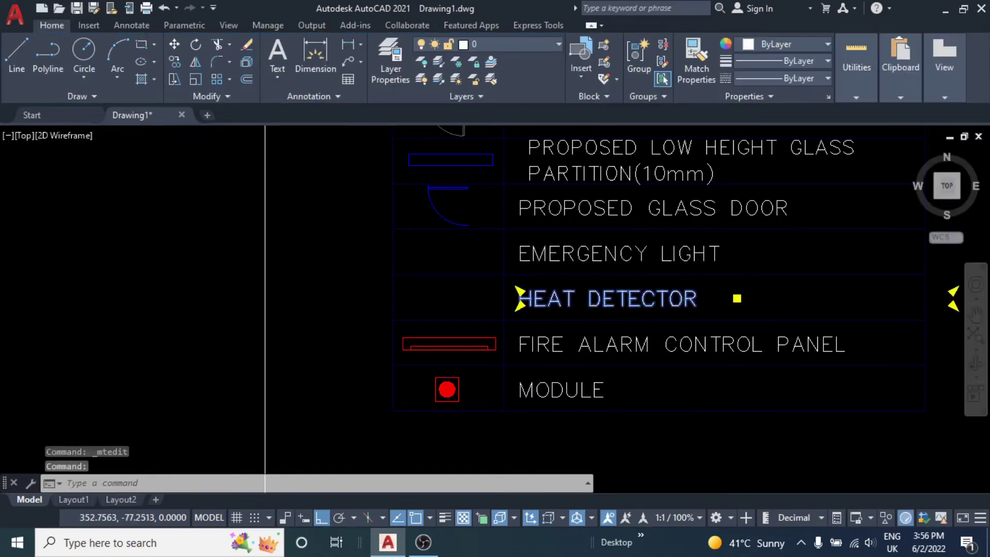
{"action": "double_click", "coordinate": [630, 301]}
{"action": "type", "text": "EXIT LIGHT"}
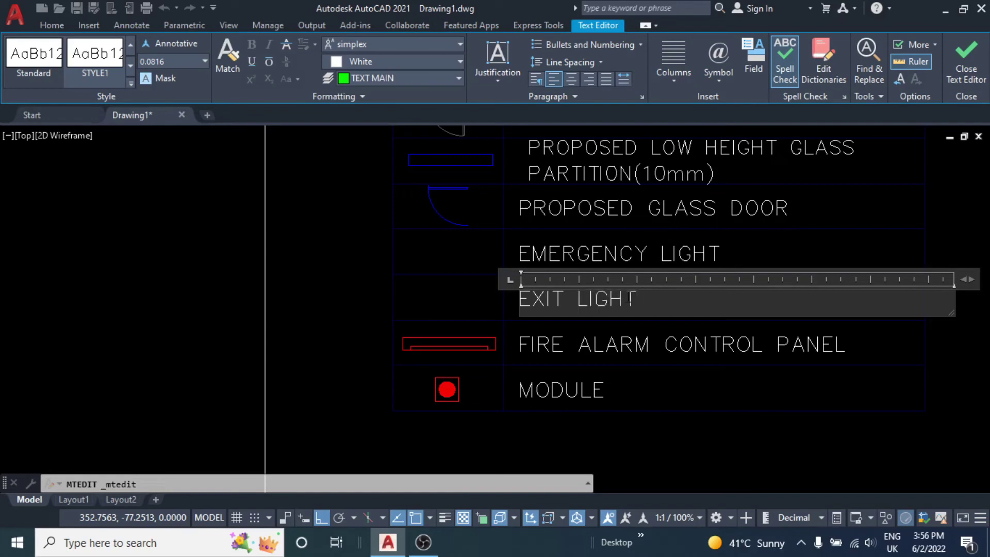
{"action": "key", "text": "Escape"}
{"action": "key", "text": "Escape"}
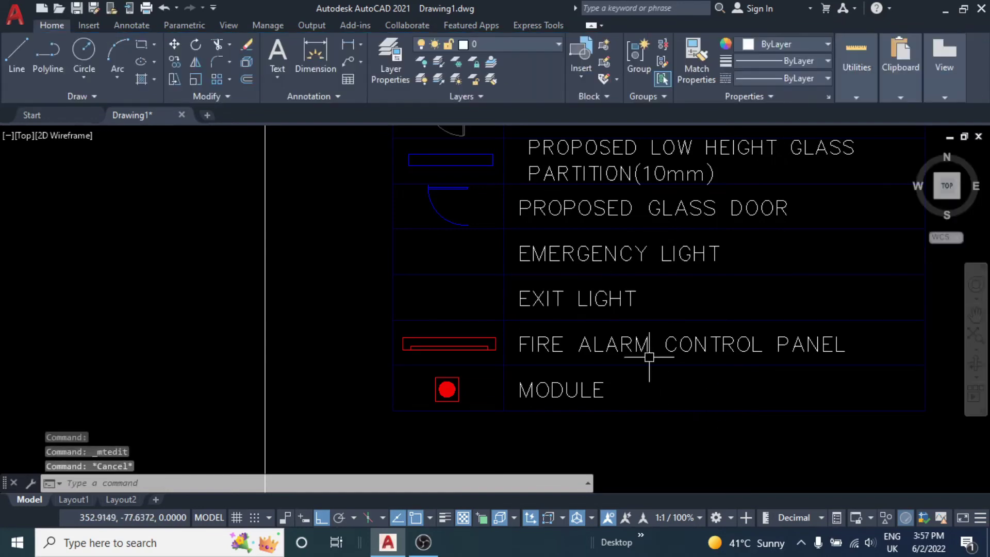
Step: Erase the FIRE ALARM CONTROL PANEL and MODULE labels from the legend
{"action": "left_click", "coordinate": [634, 347]}
{"action": "left_click", "coordinate": [595, 375]}
{"action": "left_click", "coordinate": [515, 415]}
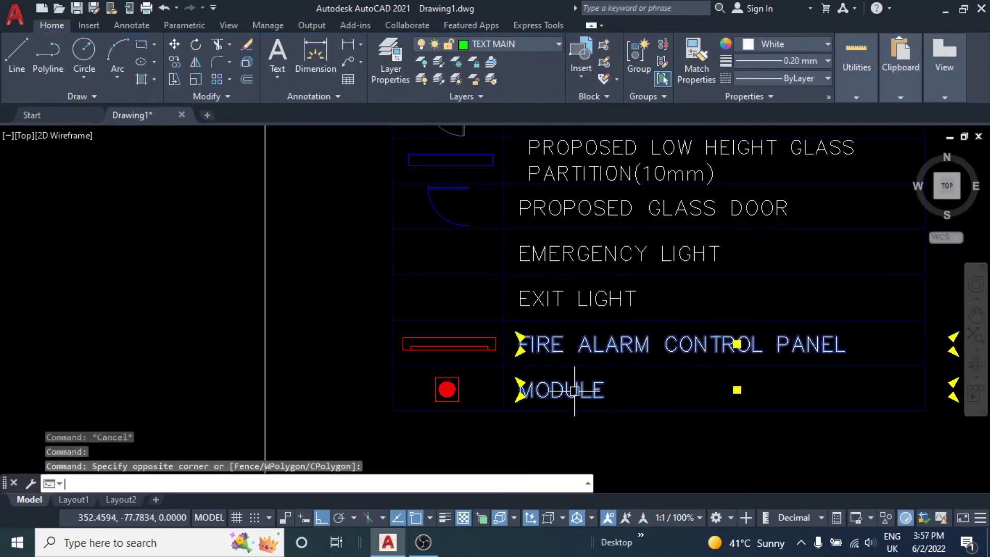
{"action": "type", "text": "e"}
{"action": "key", "text": "Return"}
Step: Erase the red control panel and module symbols from the legend
{"action": "scroll", "coordinate": [481, 361], "scroll_direction": "up", "scroll_amount": 4}
{"action": "left_click", "coordinate": [477, 360]}
{"action": "left_click", "coordinate": [449, 331]}
{"action": "scroll", "coordinate": [475, 287], "scroll_direction": "down", "scroll_amount": 2}
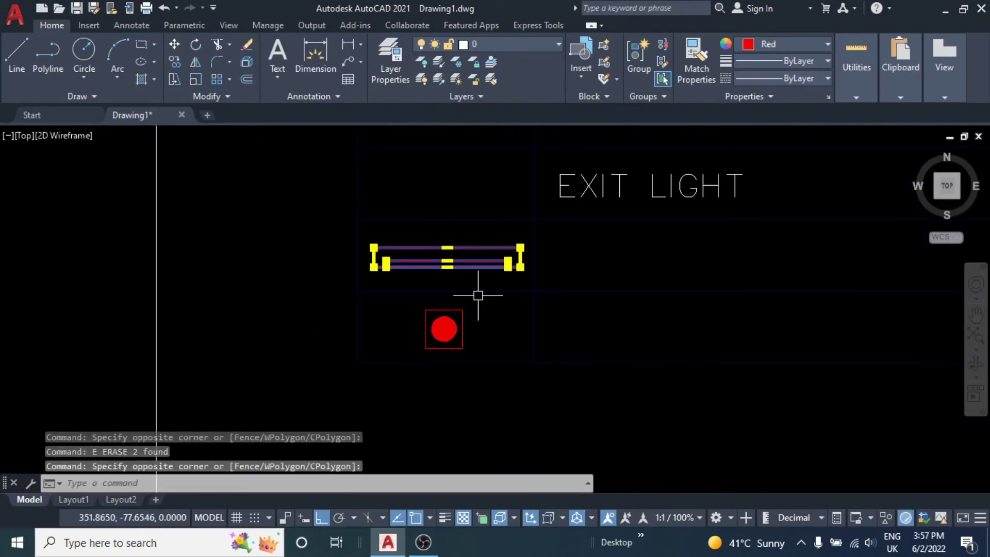
{"action": "left_click", "coordinate": [477, 296]}
{"action": "left_click", "coordinate": [406, 355]}
{"action": "type", "text": "e"}
{"action": "key", "text": "Return"}
{"action": "scroll", "coordinate": [406, 355], "scroll_direction": "down", "scroll_amount": 3}
{"action": "key", "text": "Escape"}
{"action": "key", "text": "Escape"}
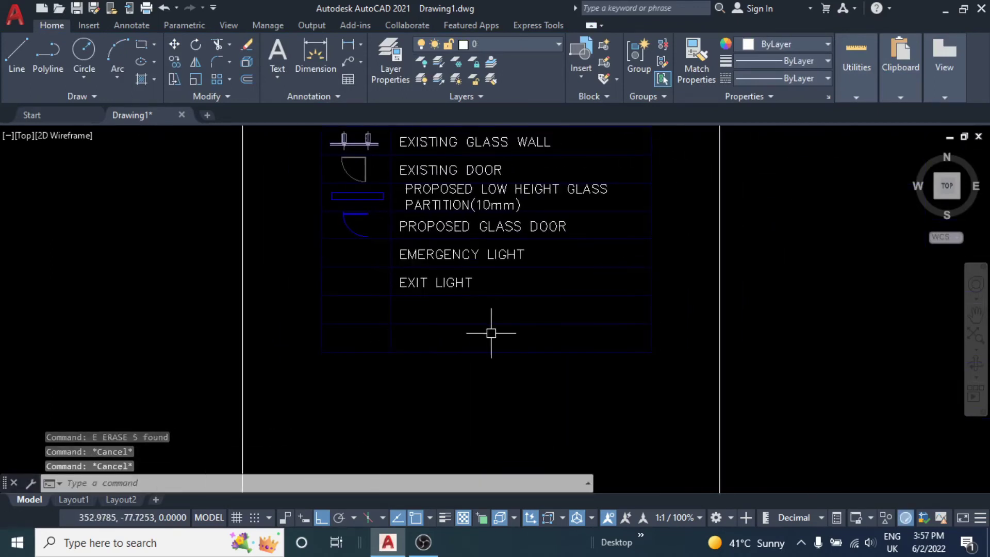
Step: Trim the empty legend rows' grid lines and erase leftover lines below EXIT LIGHT
{"action": "type", "text": "tr"}
{"action": "key", "text": "Return"}
{"action": "left_click_drag", "start_coordinate": [670, 310], "coordinate": [321, 314]}
{"action": "key", "text": "Escape"}
{"action": "key", "text": "Escape"}
{"action": "left_click", "coordinate": [662, 313]}
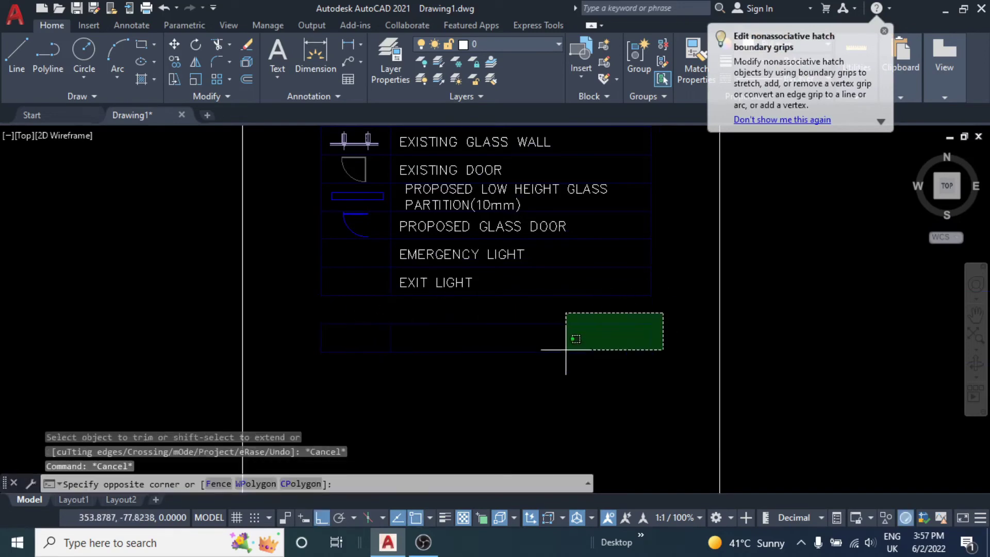
{"action": "left_click", "coordinate": [324, 365]}
{"action": "type", "text": "e"}
{"action": "key", "text": "Return"}
{"action": "scroll", "coordinate": [323, 361], "scroll_direction": "down", "scroll_amount": 3}
{"action": "middle_click_drag", "start_coordinate": [284, 323], "coordinate": [421, 323]}
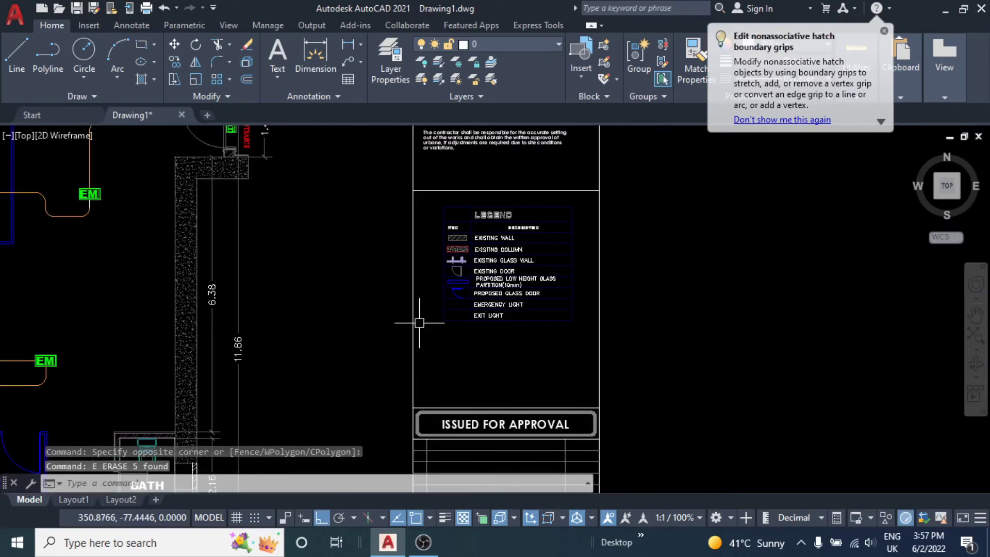
{"action": "scroll", "coordinate": [514, 294], "scroll_direction": "up", "scroll_amount": 3}
{"action": "scroll", "coordinate": [382, 349], "scroll_direction": "up", "scroll_amount": 5}
Step: Copy the green EM sign into the legend's EMERGENCY LIGHT row
{"action": "left_click", "coordinate": [391, 299]}
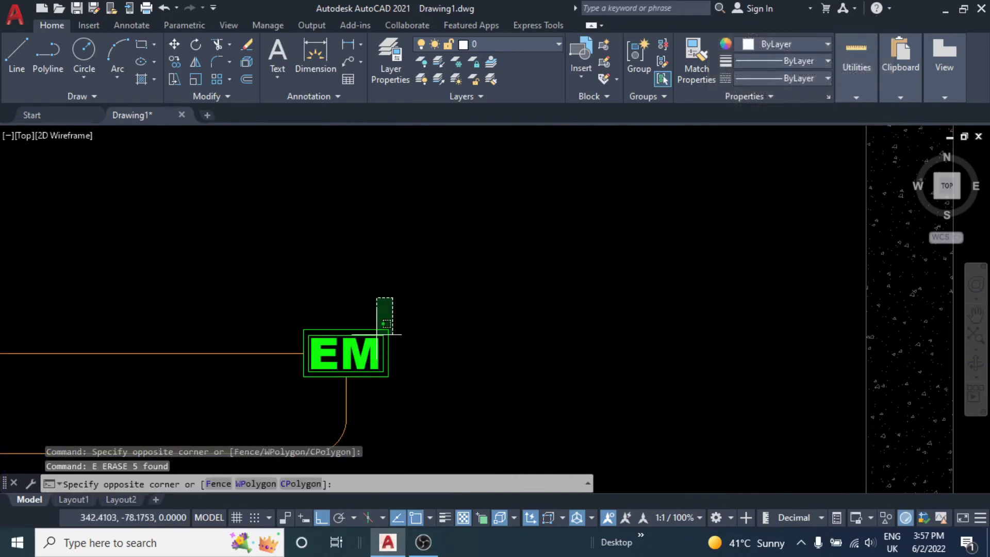
{"action": "left_click", "coordinate": [368, 358]}
{"action": "middle_click_drag", "start_coordinate": [369, 359], "coordinate": [345, 322]}
{"action": "type", "text": "co"}
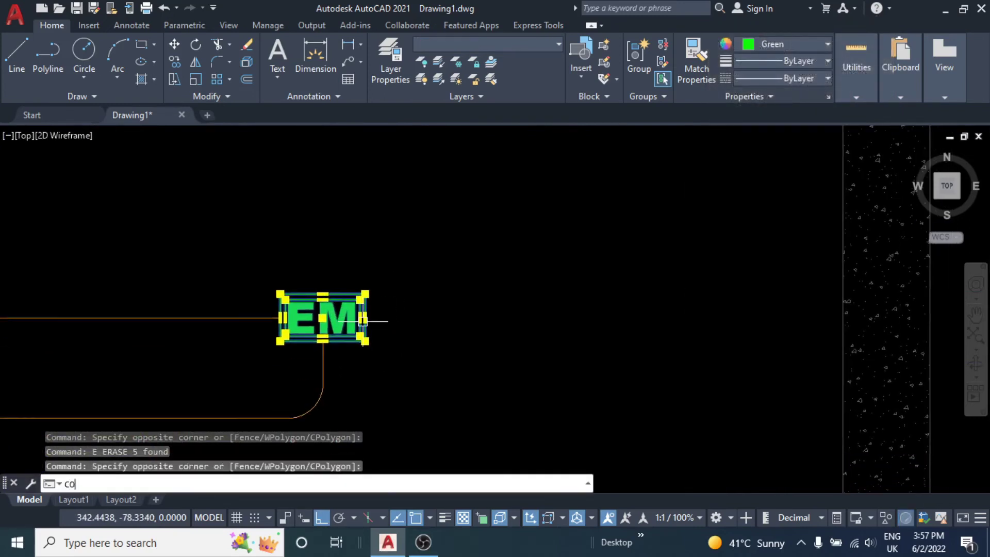
{"action": "key", "text": "Return"}
{"action": "left_click", "coordinate": [323, 340]}
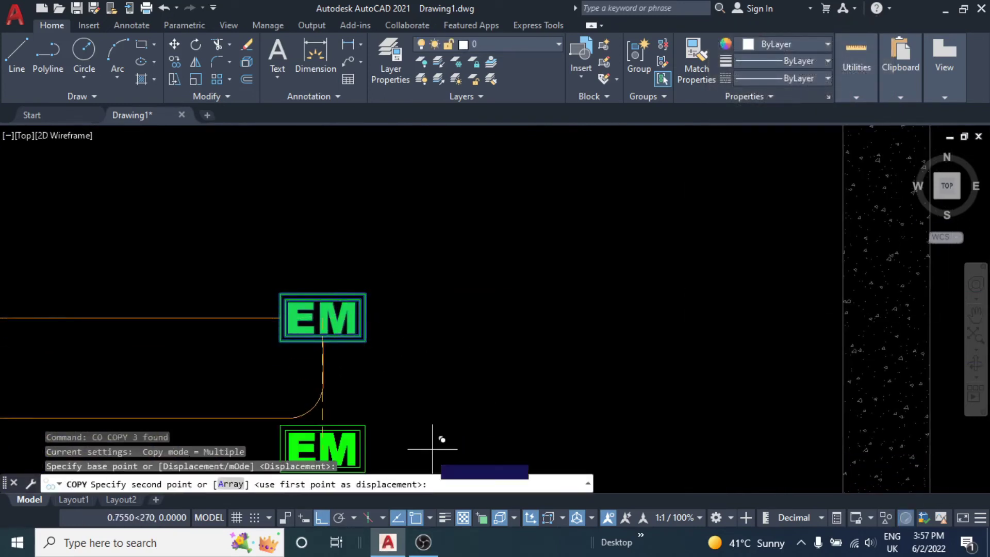
{"action": "left_click", "coordinate": [323, 519]}
{"action": "scroll", "coordinate": [361, 309], "scroll_direction": "down", "scroll_amount": 5}
{"action": "middle_click_drag", "start_coordinate": [515, 257], "coordinate": [258, 232]}
{"action": "scroll", "coordinate": [506, 232], "scroll_direction": "up", "scroll_amount": 5}
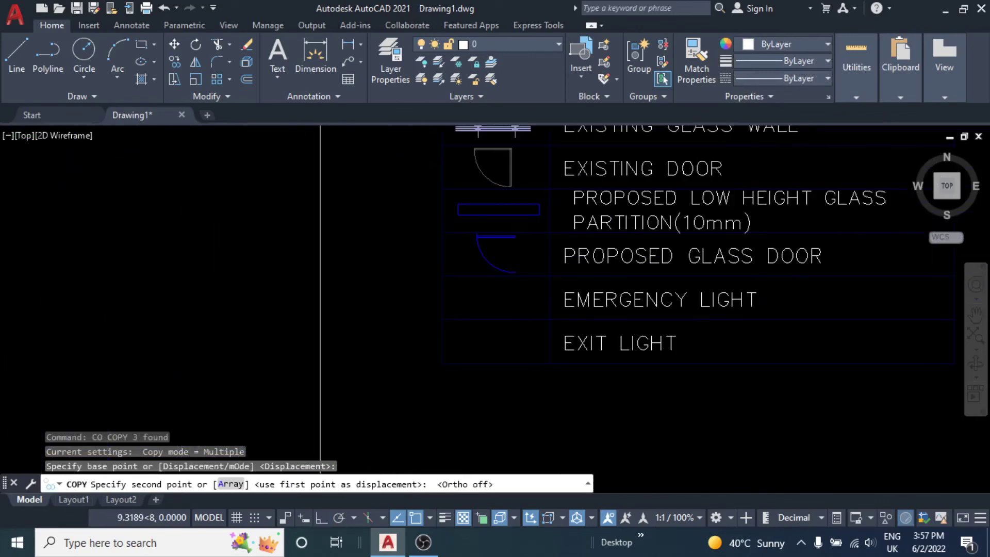
{"action": "scroll", "coordinate": [397, 310], "scroll_direction": "up", "scroll_amount": 3}
{"action": "left_click", "coordinate": [570, 289]}
{"action": "key", "text": "Escape"}
Step: Scale the legend EM sign by 0.6 from its left midpoint
{"action": "middle_click_drag", "start_coordinate": [704, 296], "coordinate": [613, 291]}
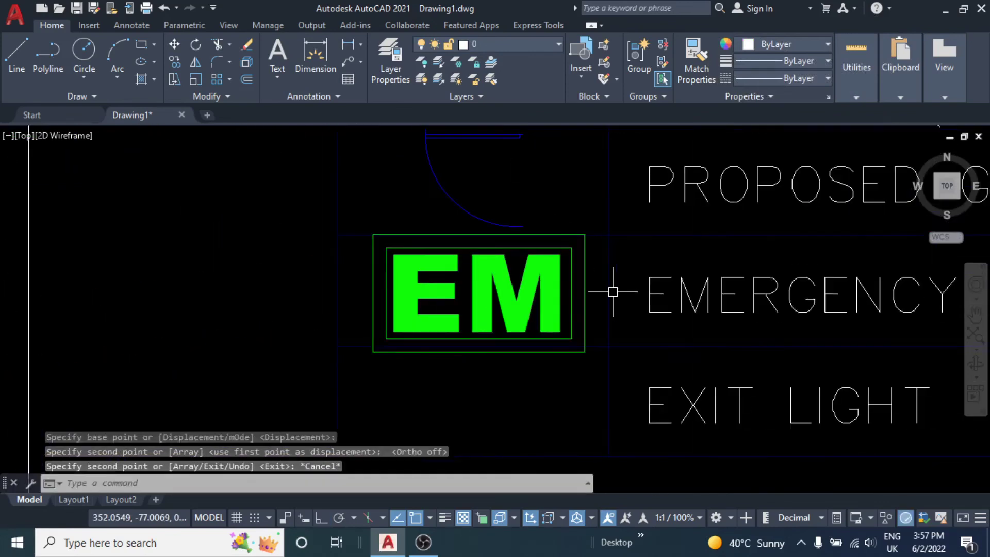
{"action": "left_click_drag", "start_coordinate": [612, 287], "coordinate": [443, 292]}
{"action": "type", "text": "s"}
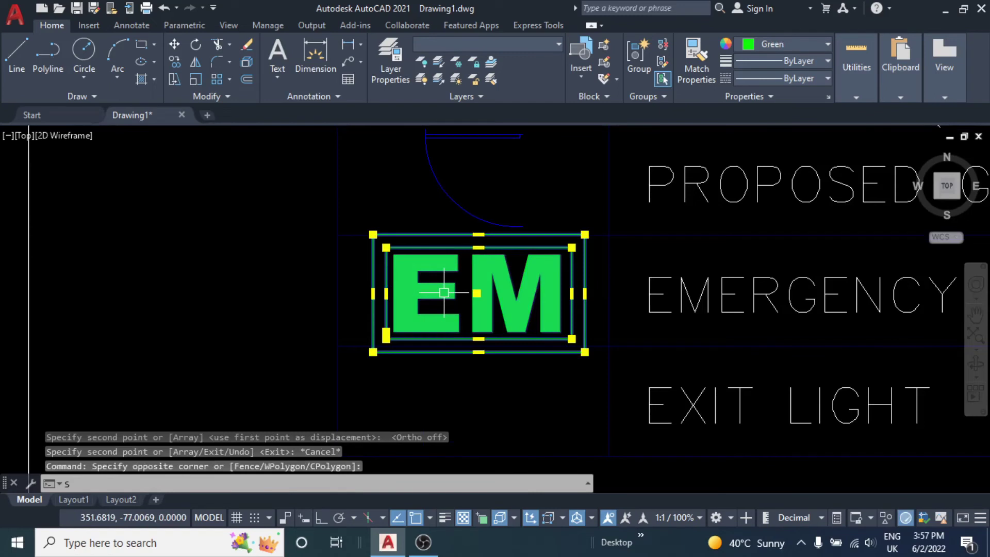
{"action": "type", "text": "c"}
{"action": "key", "text": "Return"}
{"action": "left_click", "coordinate": [380, 295]}
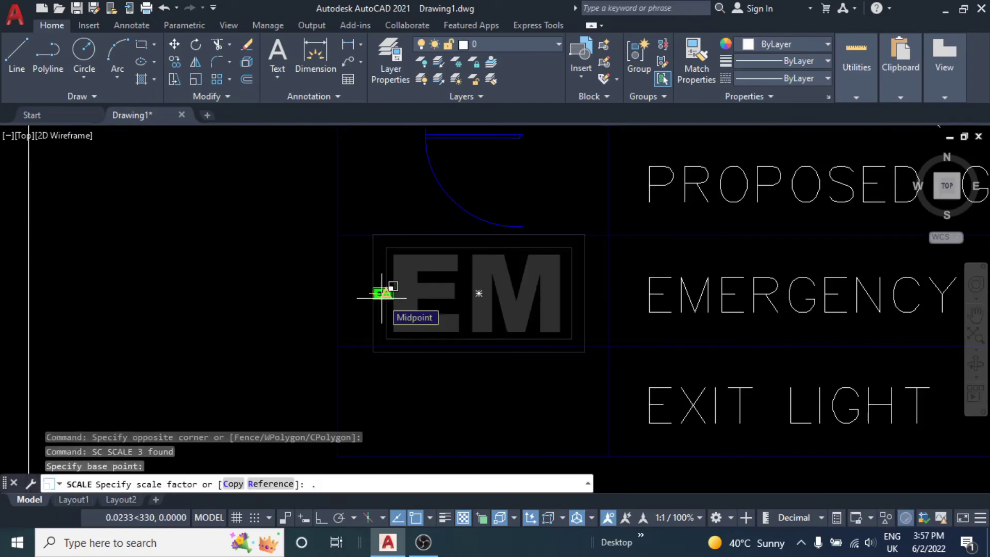
{"action": "type", "text": "6"}
{"action": "key", "text": "Return"}
Step: Move the shrunken EM sign beside the EMERGENCY LIGHT text
{"action": "left_click_drag", "start_coordinate": [512, 283], "coordinate": [464, 294]}
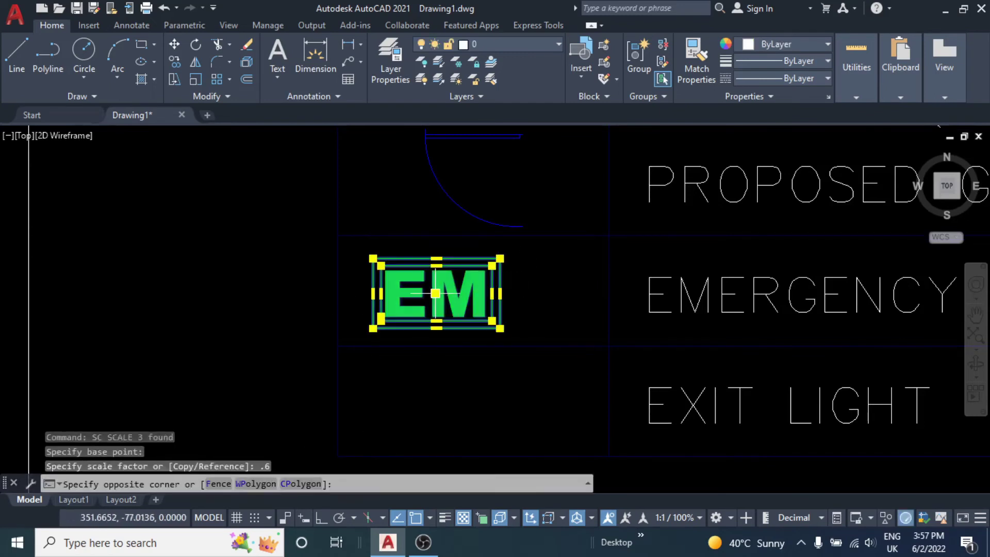
{"action": "type", "text": "m"}
{"action": "key", "text": "Return"}
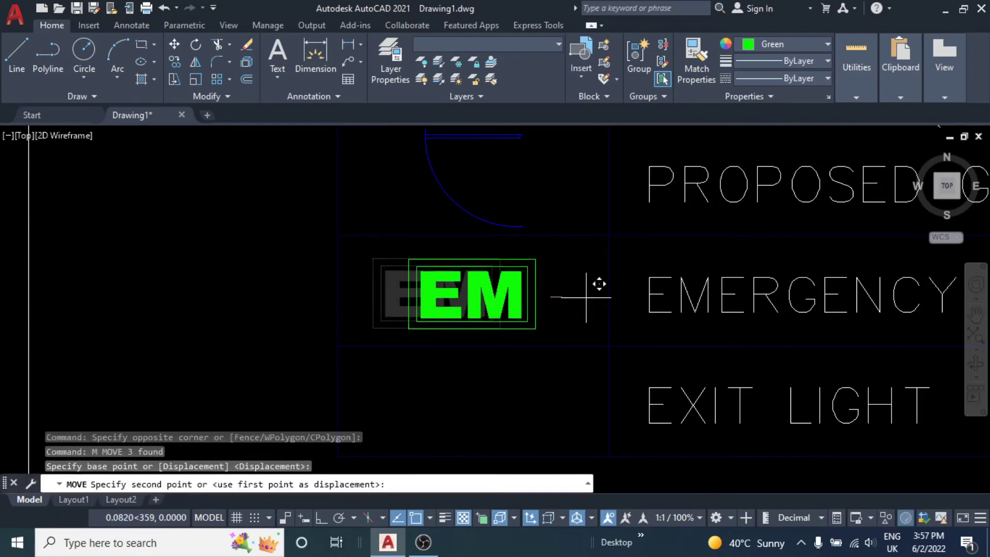
{"action": "left_click", "coordinate": [541, 301]}
{"action": "key", "text": "Escape"}
{"action": "key", "text": "Escape"}
{"action": "scroll", "coordinate": [538, 298], "scroll_direction": "down", "scroll_amount": 2}
{"action": "scroll", "coordinate": [537, 298], "scroll_direction": "up", "scroll_amount": 1}
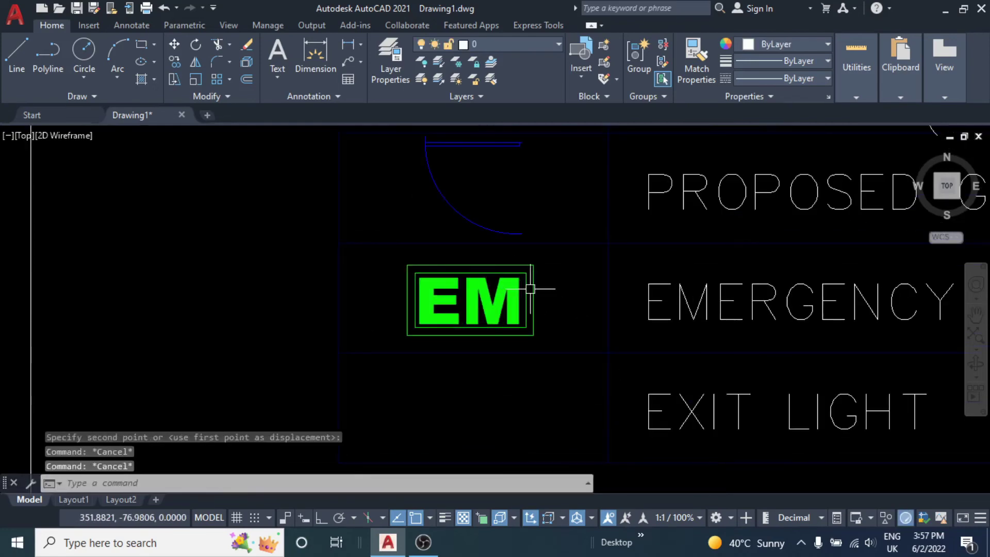
{"action": "scroll", "coordinate": [448, 243], "scroll_direction": "down", "scroll_amount": 3}
{"action": "middle_click_drag", "start_coordinate": [361, 124], "coordinate": [359, 345]}
{"action": "scroll", "coordinate": [353, 270], "scroll_direction": "down", "scroll_amount": 1}
{"action": "scroll", "coordinate": [339, 273], "scroll_direction": "up", "scroll_amount": 4}
{"action": "scroll", "coordinate": [339, 273], "scroll_direction": "up", "scroll_amount": 3}
Step: Copy the EXIT sign from the main entrance to just below the legend
{"action": "left_click", "coordinate": [316, 232]}
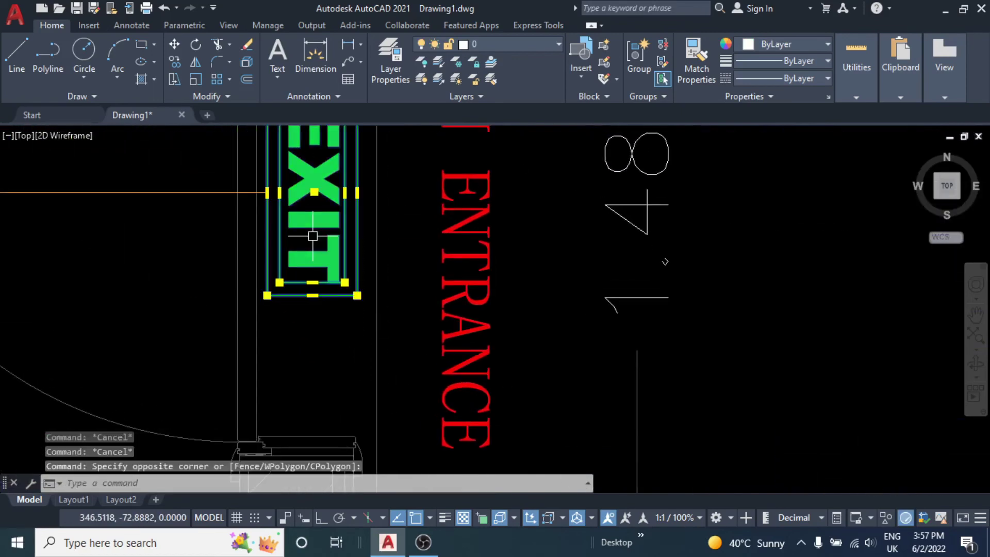
{"action": "middle_click_drag", "start_coordinate": [316, 232], "coordinate": [342, 320]}
{"action": "type", "text": "co"}
{"action": "key", "text": "Return"}
{"action": "left_click", "coordinate": [341, 320]}
{"action": "scroll", "coordinate": [345, 258], "scroll_direction": "down", "scroll_amount": 4}
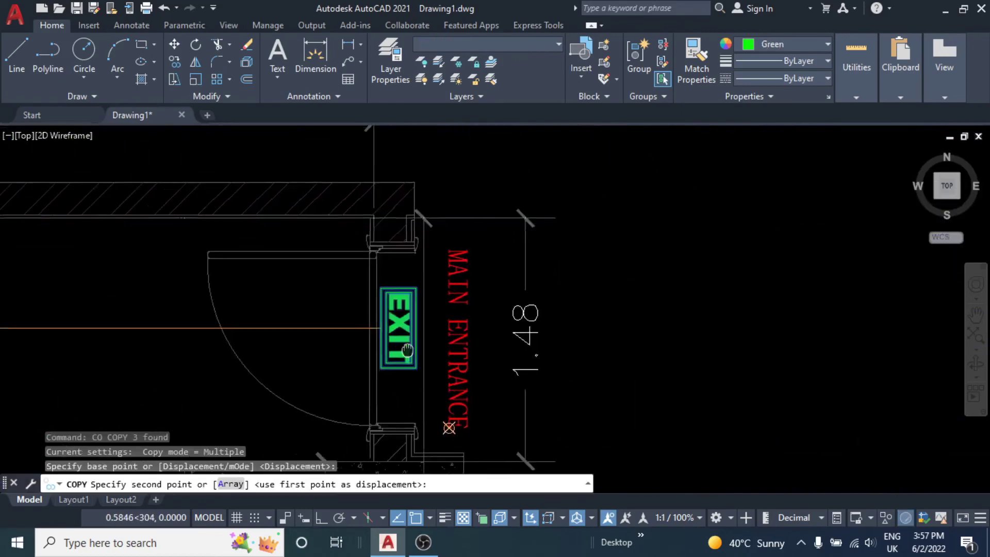
{"action": "scroll", "coordinate": [351, 234], "scroll_direction": "down", "scroll_amount": 3}
{"action": "middle_click_drag", "start_coordinate": [350, 234], "coordinate": [398, 244]}
{"action": "scroll", "coordinate": [382, 289], "scroll_direction": "up", "scroll_amount": 3}
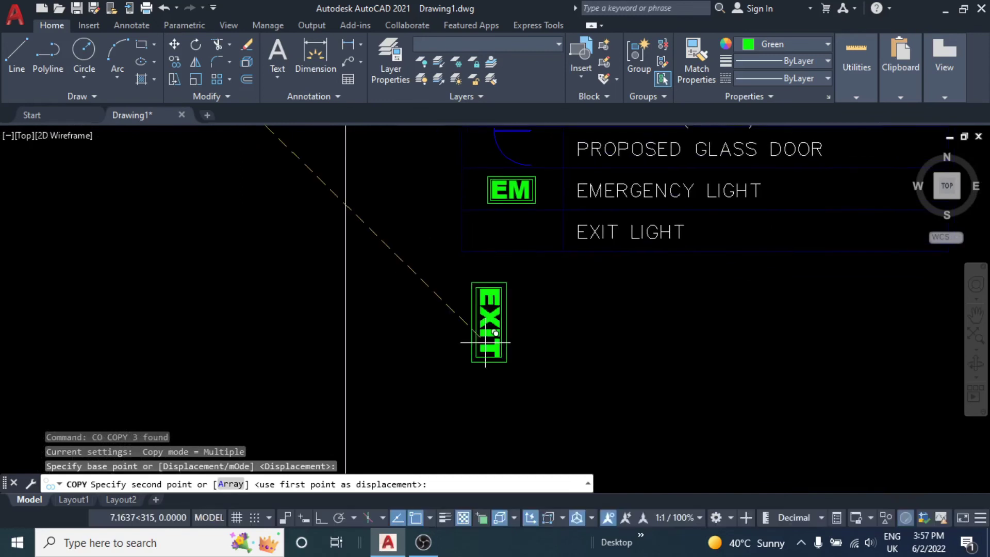
{"action": "left_click", "coordinate": [507, 361]}
{"action": "key", "text": "Escape"}
Step: Rotate the copied EXIT sign so it reads horizontally
{"action": "left_click_drag", "start_coordinate": [533, 360], "coordinate": [458, 343]}
{"action": "type", "text": "RO"}
{"action": "key", "text": "Return"}
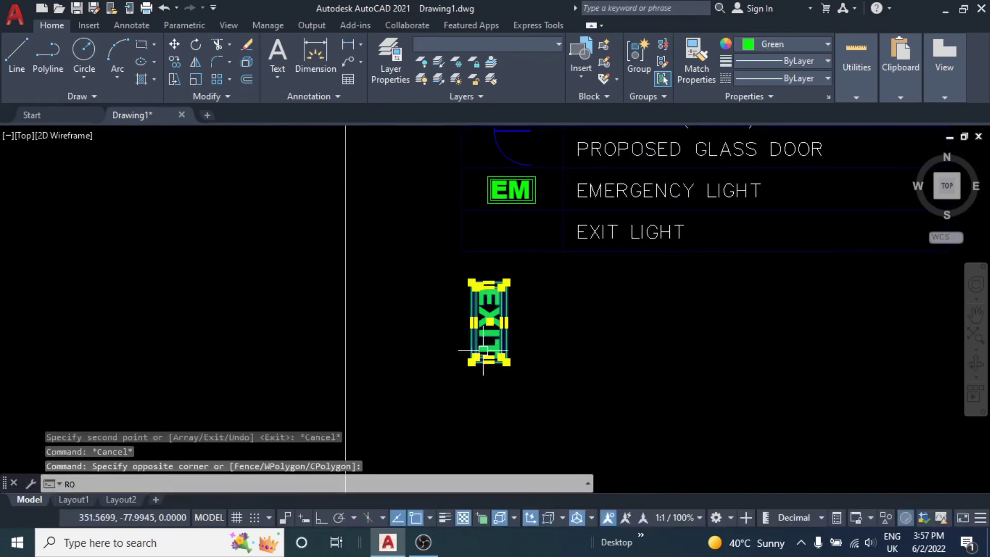
{"action": "left_click", "coordinate": [489, 322]}
{"action": "scroll", "coordinate": [526, 313], "scroll_direction": "up", "scroll_amount": 5}
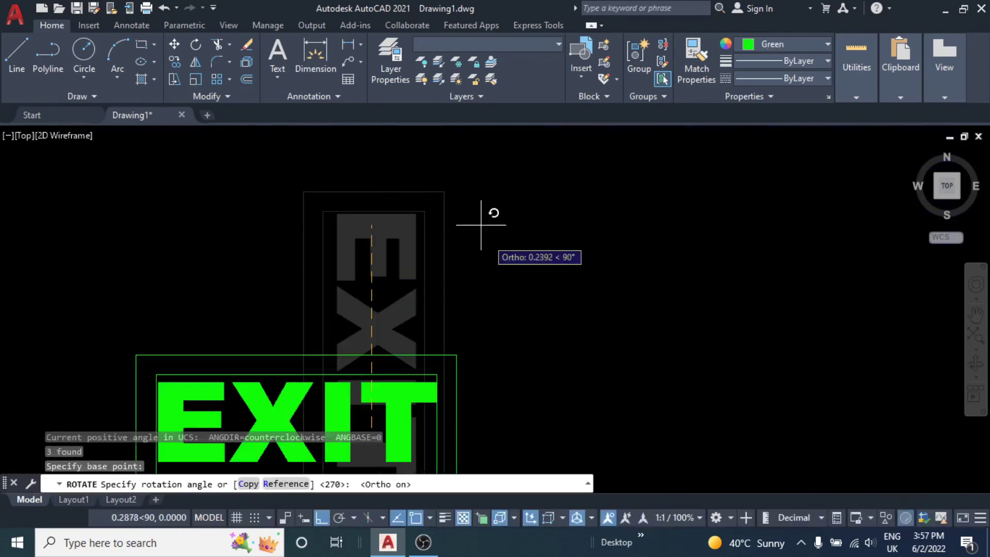
{"action": "key", "text": "Escape"}
{"action": "scroll", "coordinate": [453, 206], "scroll_direction": "down", "scroll_amount": 3}
Step: Scale the horizontal EXIT sign down by a factor of 0.6
{"action": "left_click_drag", "start_coordinate": [457, 248], "coordinate": [371, 369]}
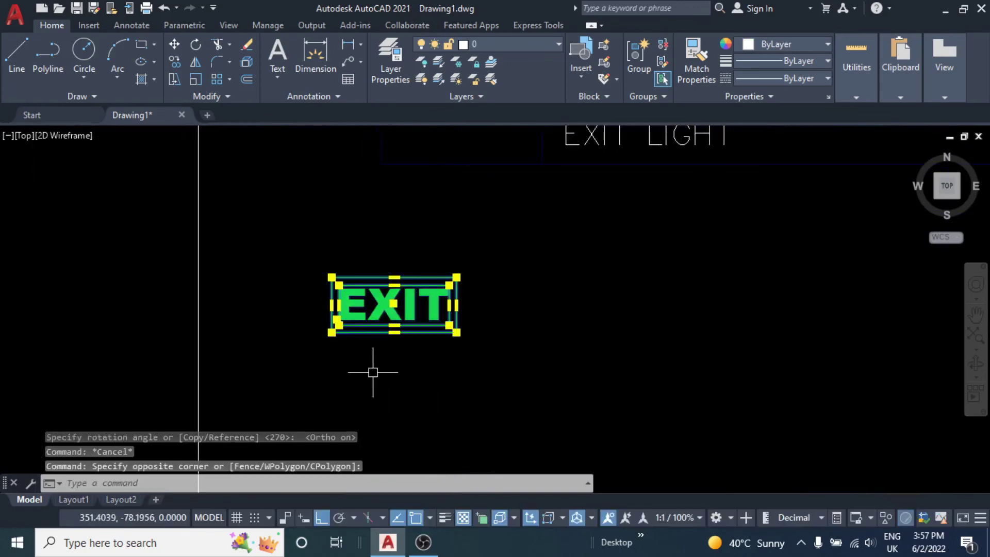
{"action": "type", "text": "sc"}
{"action": "key", "text": "Return"}
{"action": "left_click", "coordinate": [453, 367]}
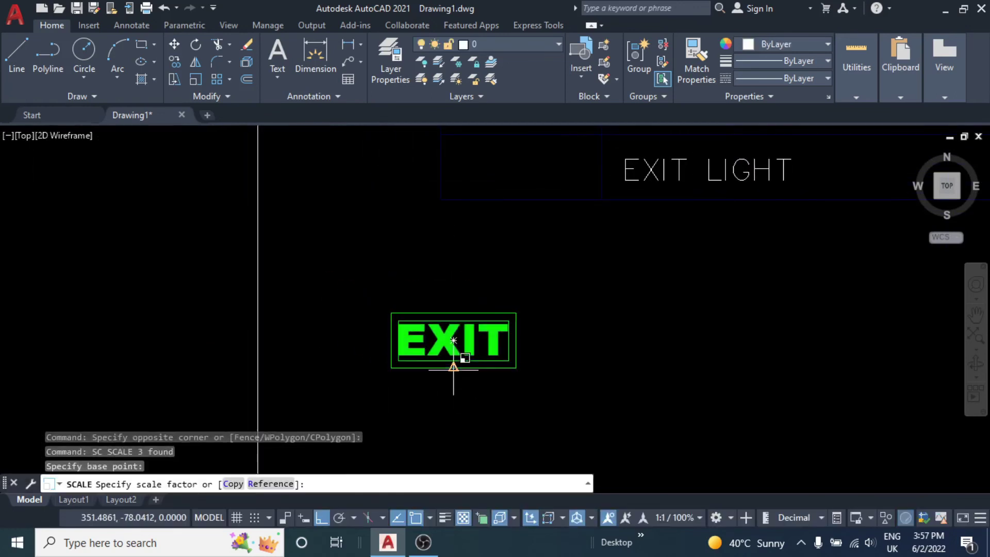
{"action": "key", "text": "Return"}
Step: Move the shrunken EXIT sign beside EXIT LIGHT, below the EM sign
{"action": "left_click", "coordinate": [464, 361]}
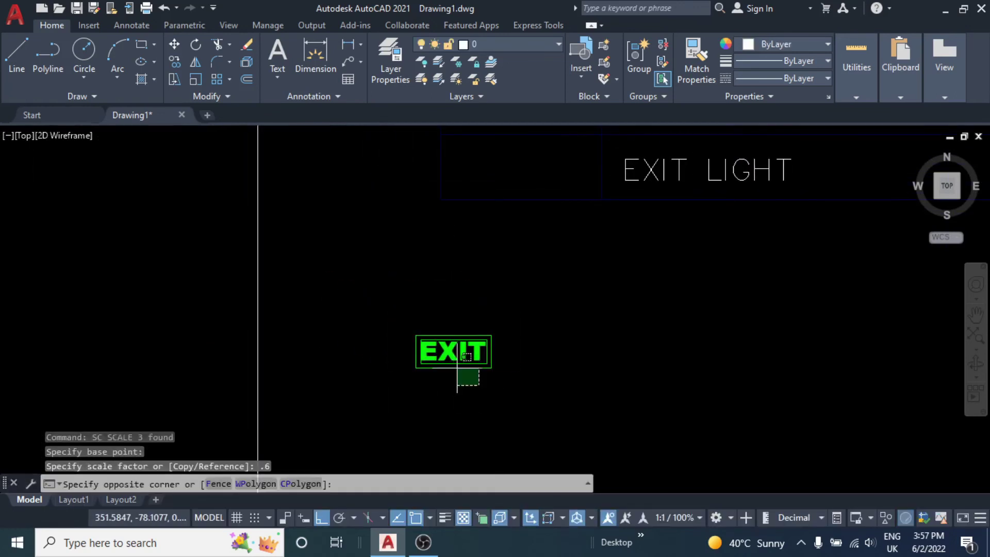
{"action": "left_click", "coordinate": [427, 318]}
{"action": "type", "text": "m"}
{"action": "key", "text": "Return"}
{"action": "left_click", "coordinate": [453, 352]}
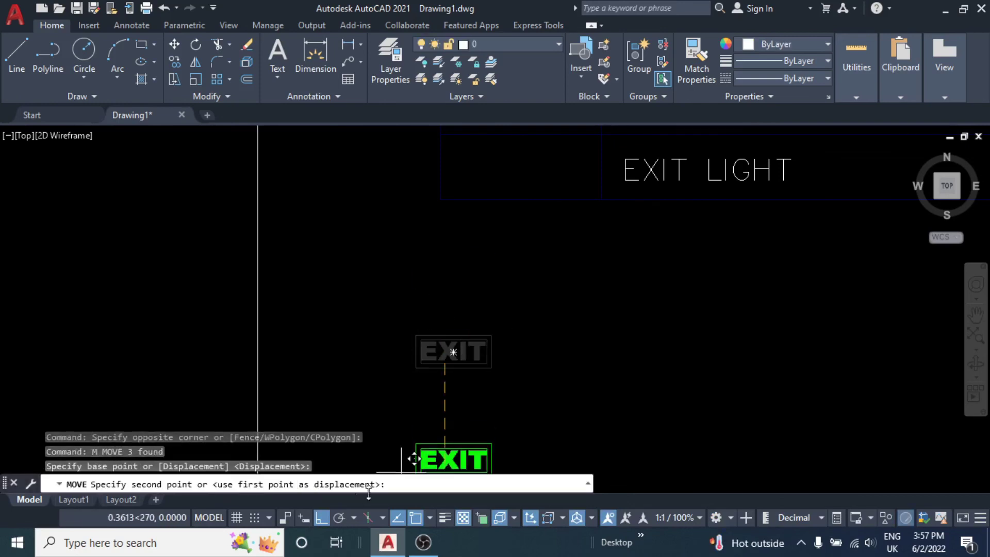
{"action": "left_click", "coordinate": [325, 516]}
{"action": "scroll", "coordinate": [531, 199], "scroll_direction": "up", "scroll_amount": 3}
{"action": "scroll", "coordinate": [474, 305], "scroll_direction": "up", "scroll_amount": 2}
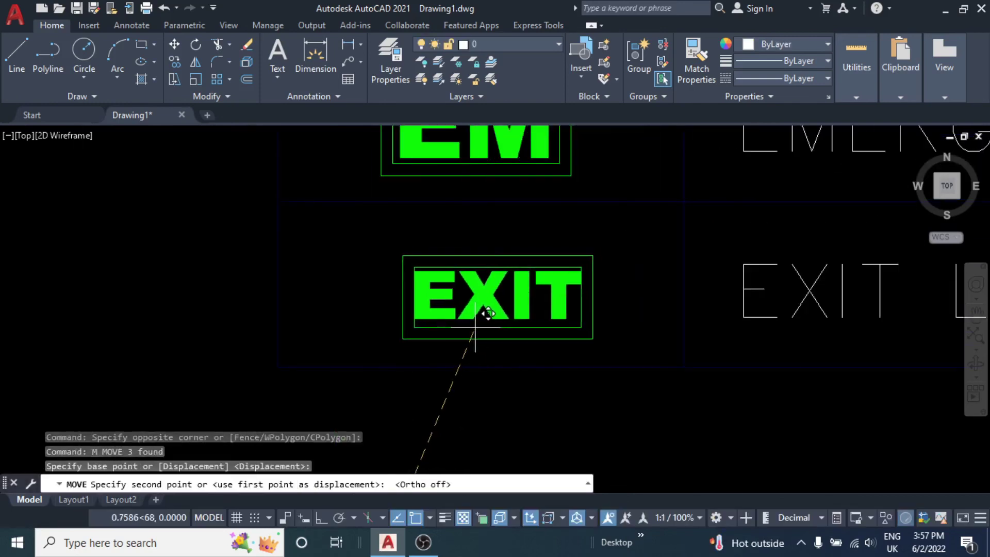
{"action": "key", "text": "Escape"}
{"action": "key", "text": "Escape"}
Step: Reselect the legend EXIT sign for a second resize, then cancel, keeping its size
{"action": "left_click", "coordinate": [579, 278]}
{"action": "left_click", "coordinate": [443, 309]}
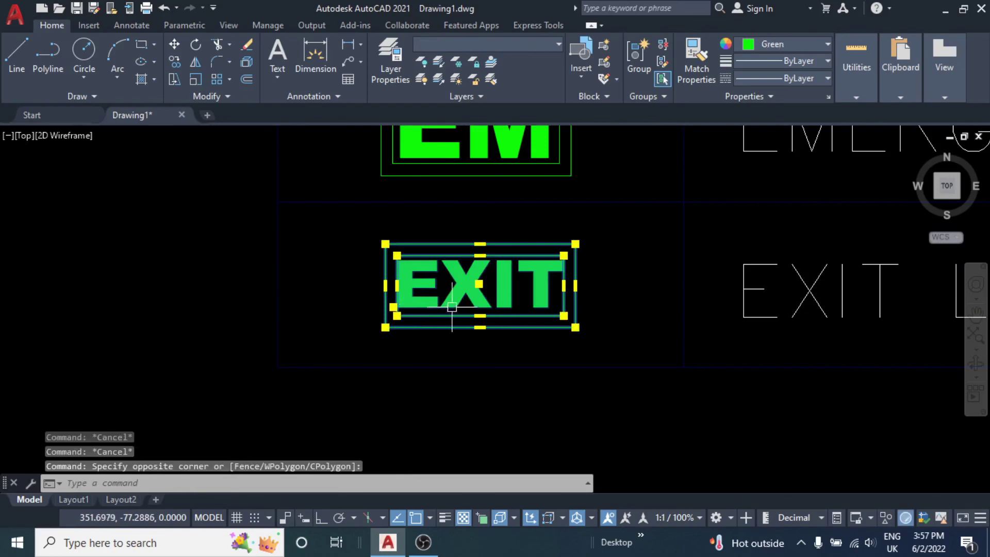
{"action": "type", "text": "sc"}
{"action": "scroll", "coordinate": [485, 326], "scroll_direction": "down", "scroll_amount": 2}
{"action": "key", "text": "Return"}
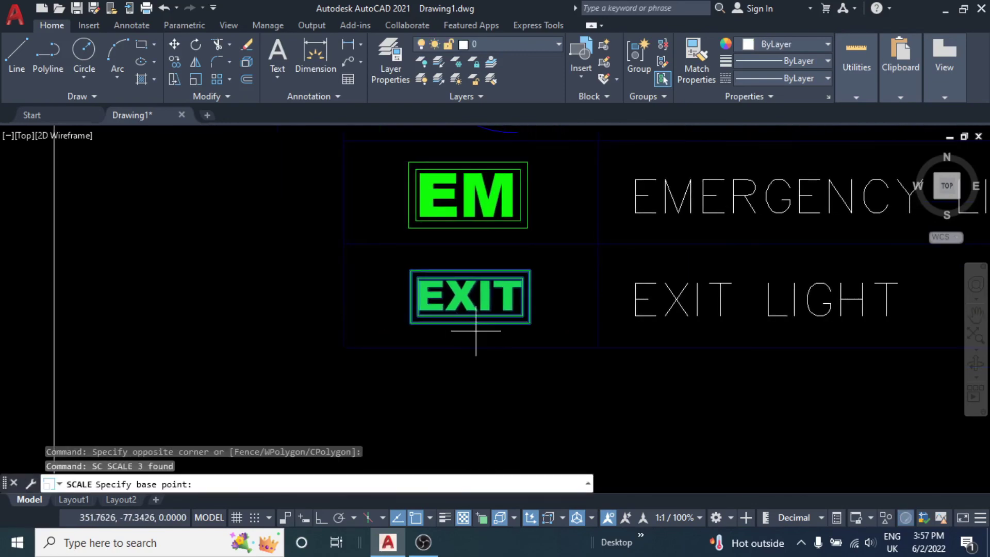
{"action": "key", "text": "Escape"}
{"action": "scroll", "coordinate": [470, 310], "scroll_direction": "down", "scroll_amount": 3}
{"action": "middle_click_drag", "start_coordinate": [570, 349], "coordinate": [547, 339]}
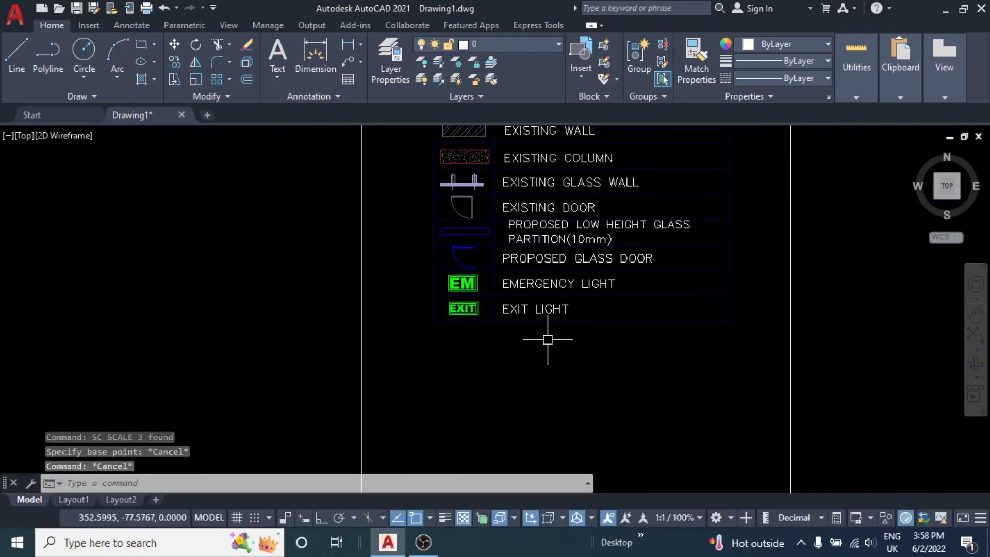
{"action": "scroll", "coordinate": [546, 339], "scroll_direction": "down", "scroll_amount": 4}
{"action": "middle_click_drag", "start_coordinate": [416, 346], "coordinate": [464, 254]}
{"action": "scroll", "coordinate": [453, 229], "scroll_direction": "down", "scroll_amount": 1}
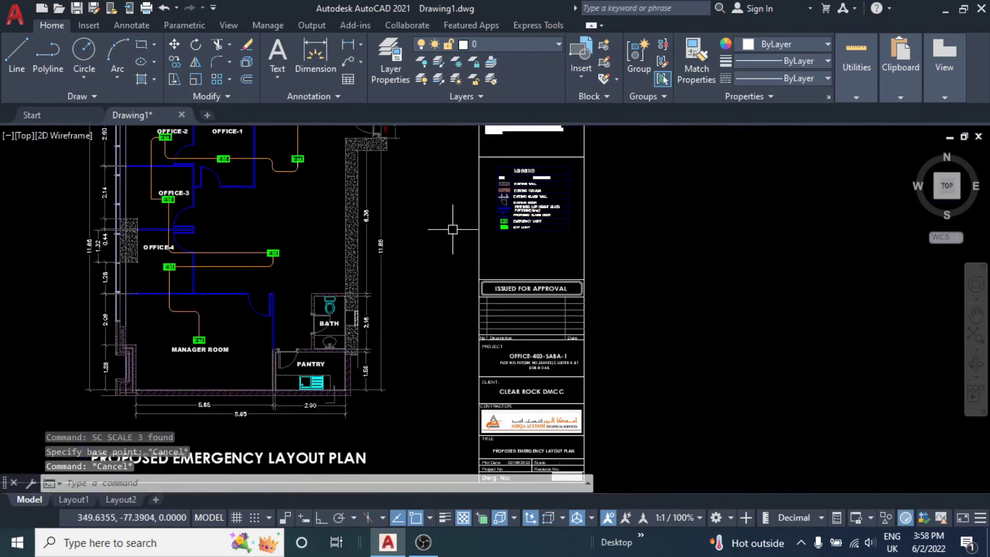
{"action": "middle_click_drag", "start_coordinate": [452, 214], "coordinate": [520, 214]}
{"action": "scroll", "coordinate": [624, 355], "scroll_direction": "up", "scroll_amount": 5}
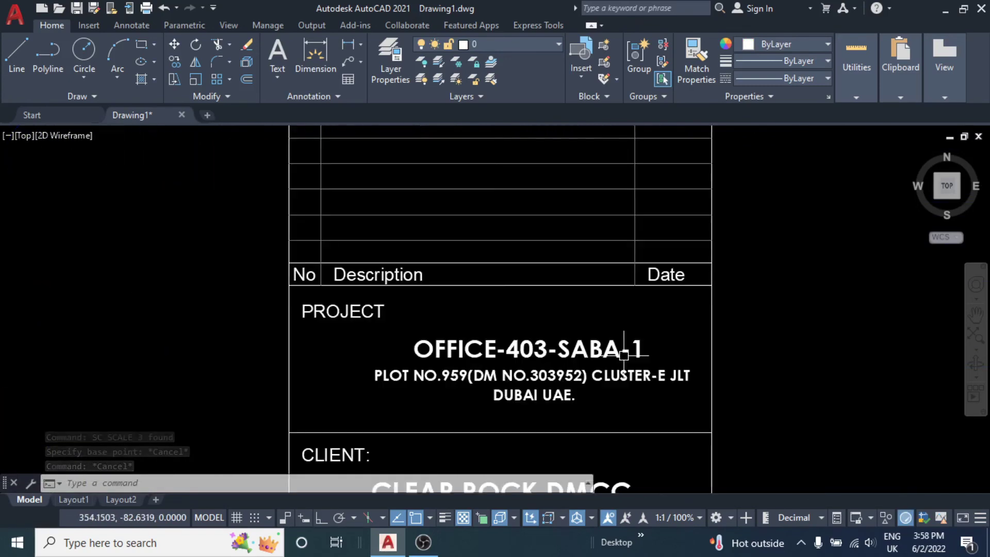
{"action": "scroll", "coordinate": [524, 394], "scroll_direction": "up", "scroll_amount": 4}
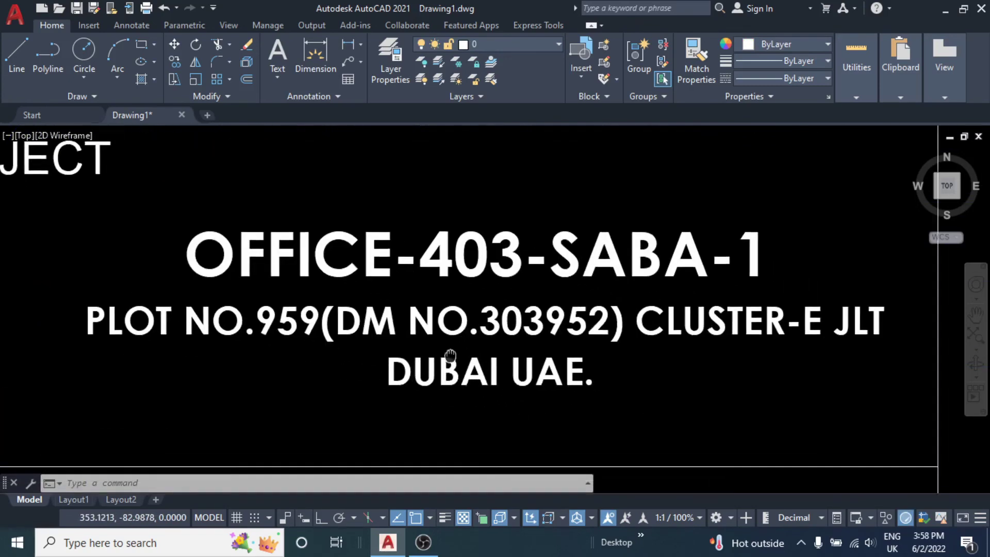
{"action": "middle_click_drag", "start_coordinate": [449, 353], "coordinate": [415, 331]}
{"action": "scroll", "coordinate": [427, 345], "scroll_direction": "down", "scroll_amount": 2}
{"action": "scroll", "coordinate": [422, 342], "scroll_direction": "down", "scroll_amount": 2}
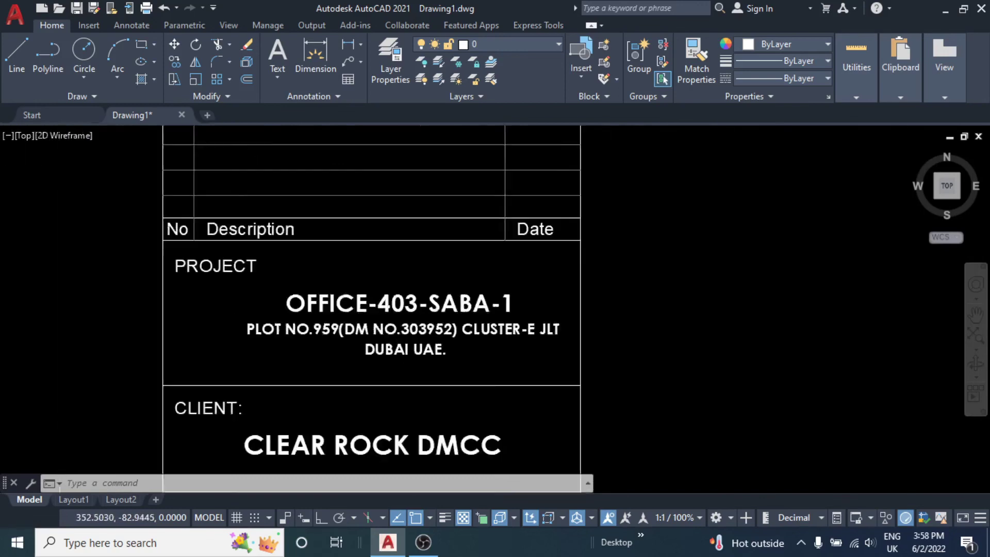
{"action": "scroll", "coordinate": [454, 325], "scroll_direction": "down", "scroll_amount": 3}
{"action": "scroll", "coordinate": [490, 309], "scroll_direction": "down", "scroll_amount": 2}
{"action": "mouse_move", "coordinate": [490, 309]}
{"action": "middle_mouse_down"}
{"action": "mouse_move", "coordinate": [508, 288]}
{"action": "mouse_move", "coordinate": [540, 350]}
{"action": "mouse_move", "coordinate": [522, 318]}
{"action": "middle_mouse_up"}
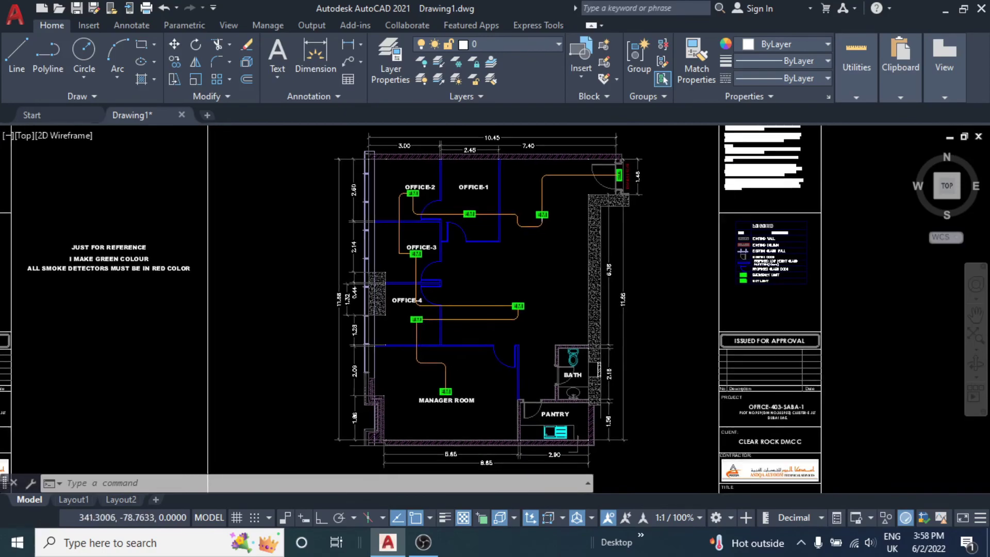